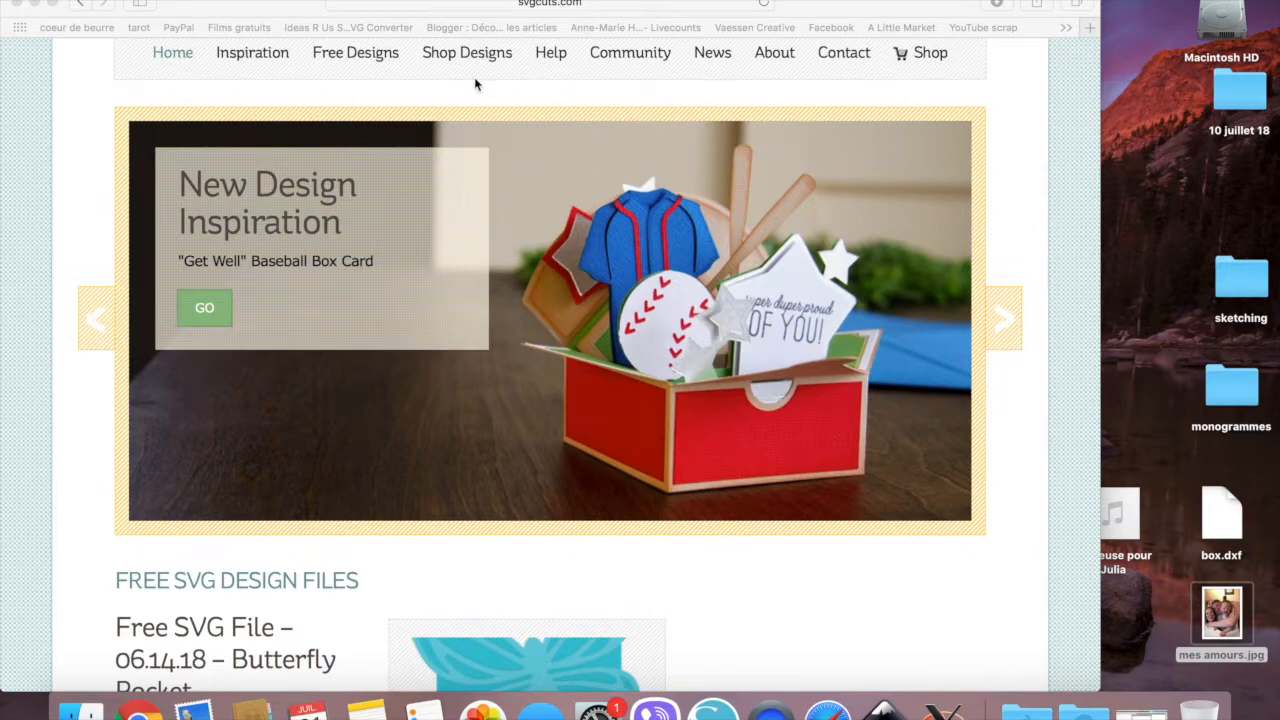
Open the Free Designs section of the SVGCuts site and browse to page 2 of the designs.
click(362, 58)
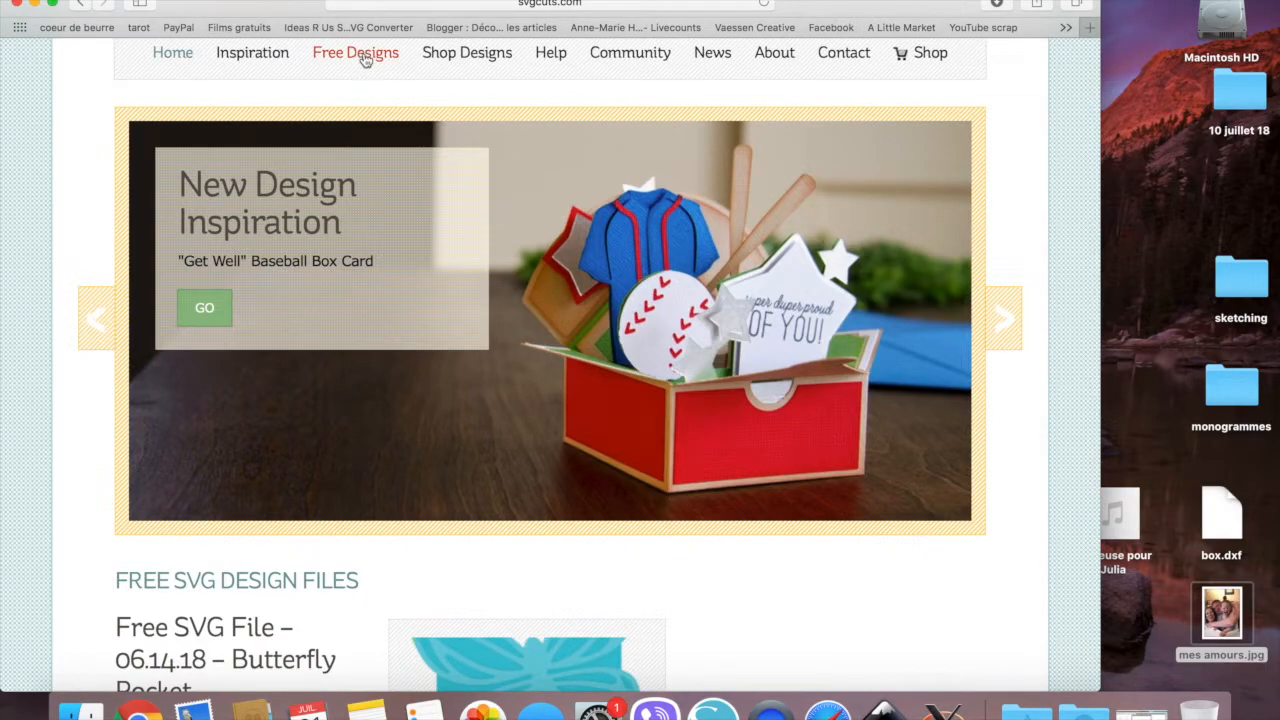
scroll(491, 553, down, 5)
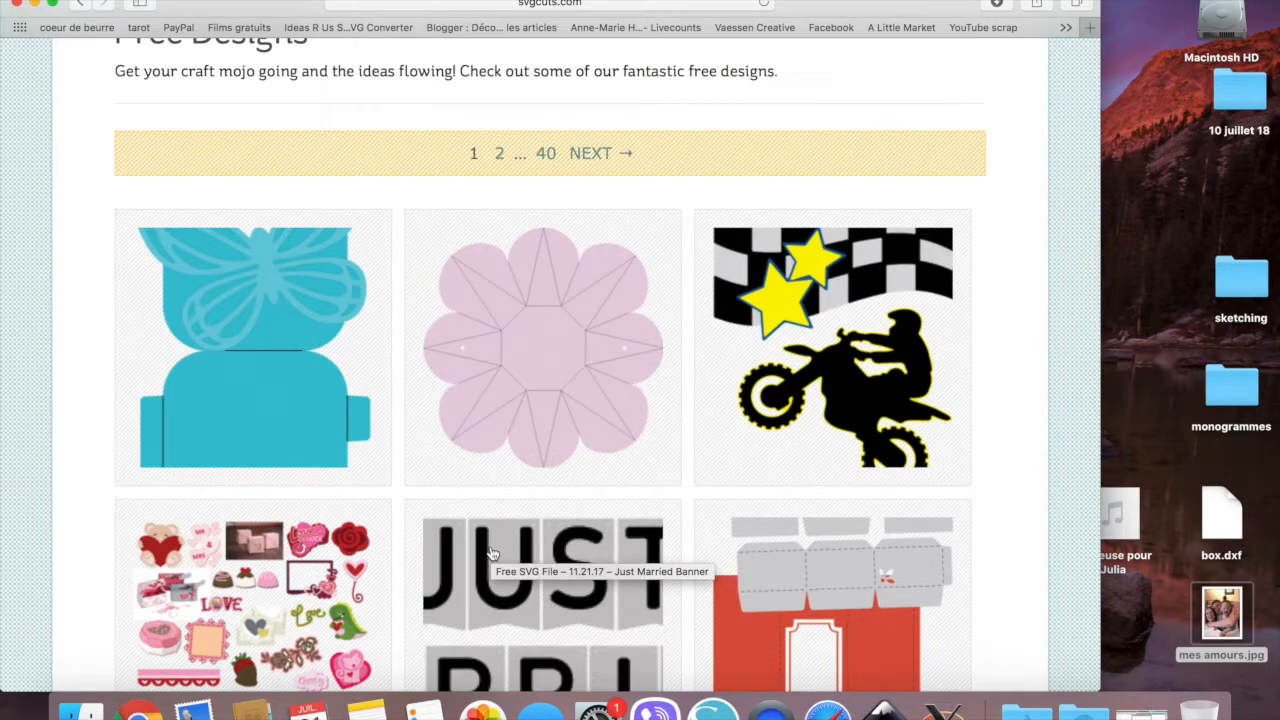
scroll(491, 553, down, 10)
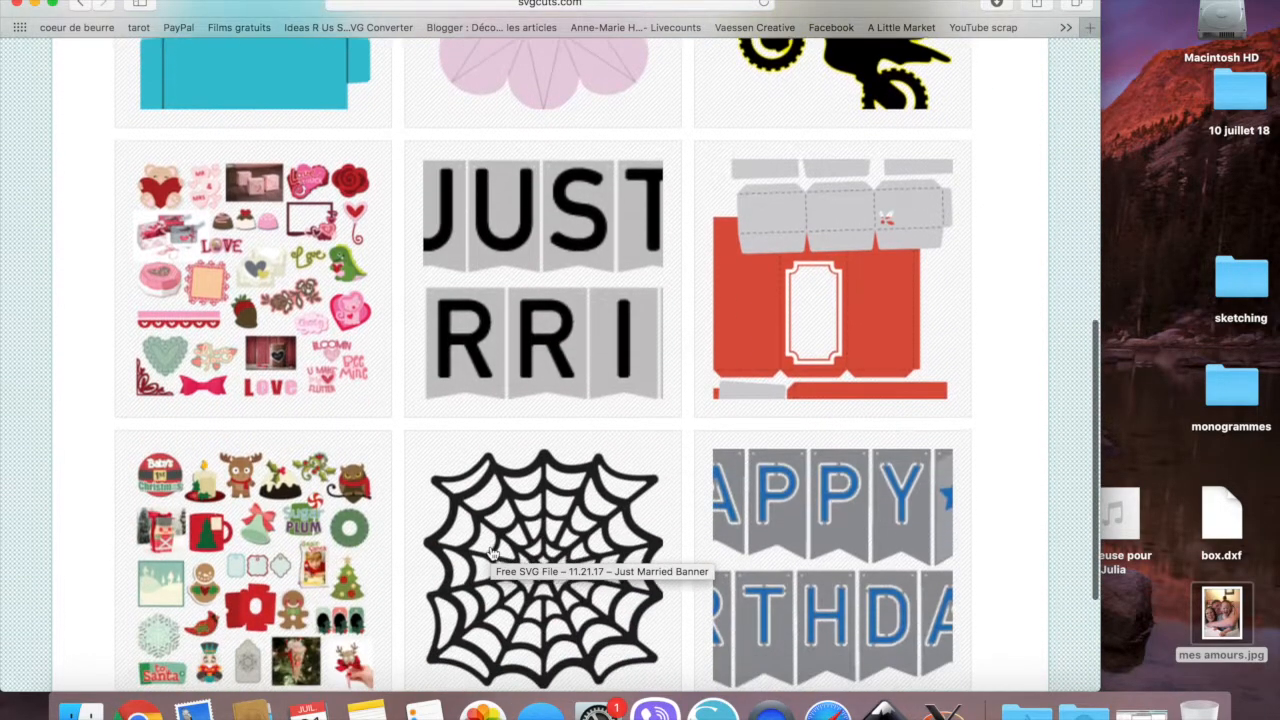
scroll(491, 553, up, 10)
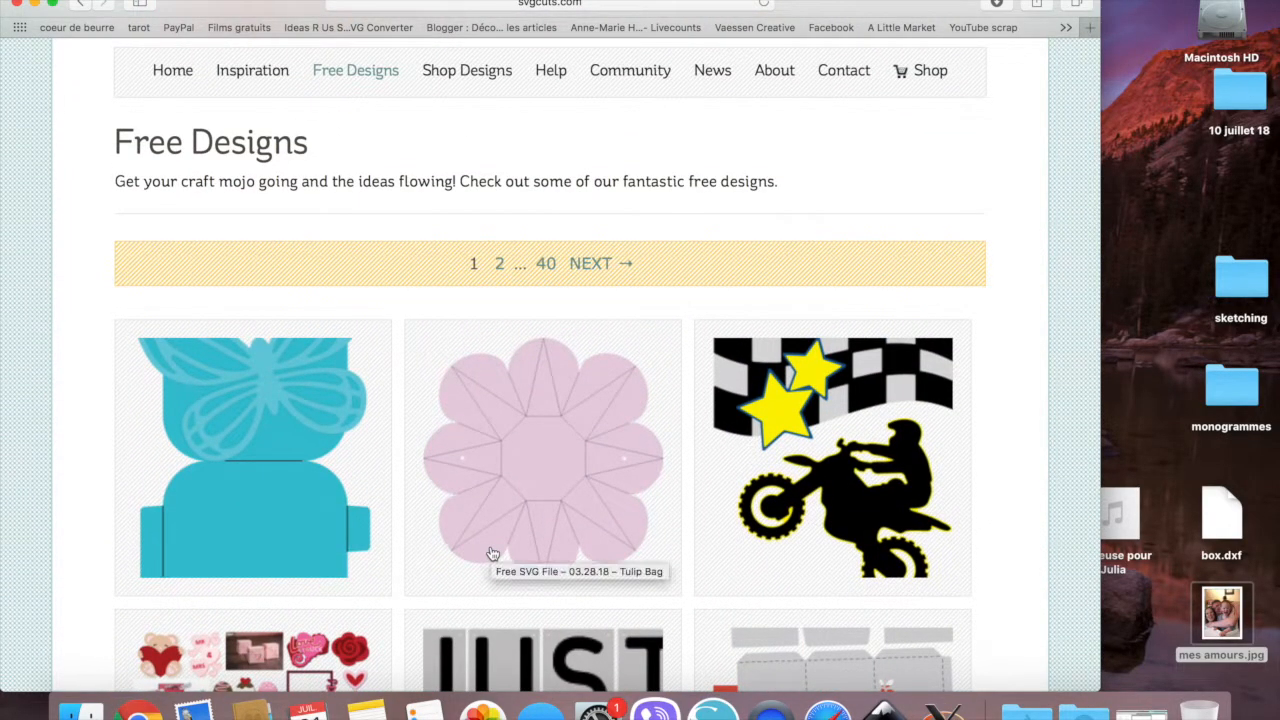
click(501, 263)
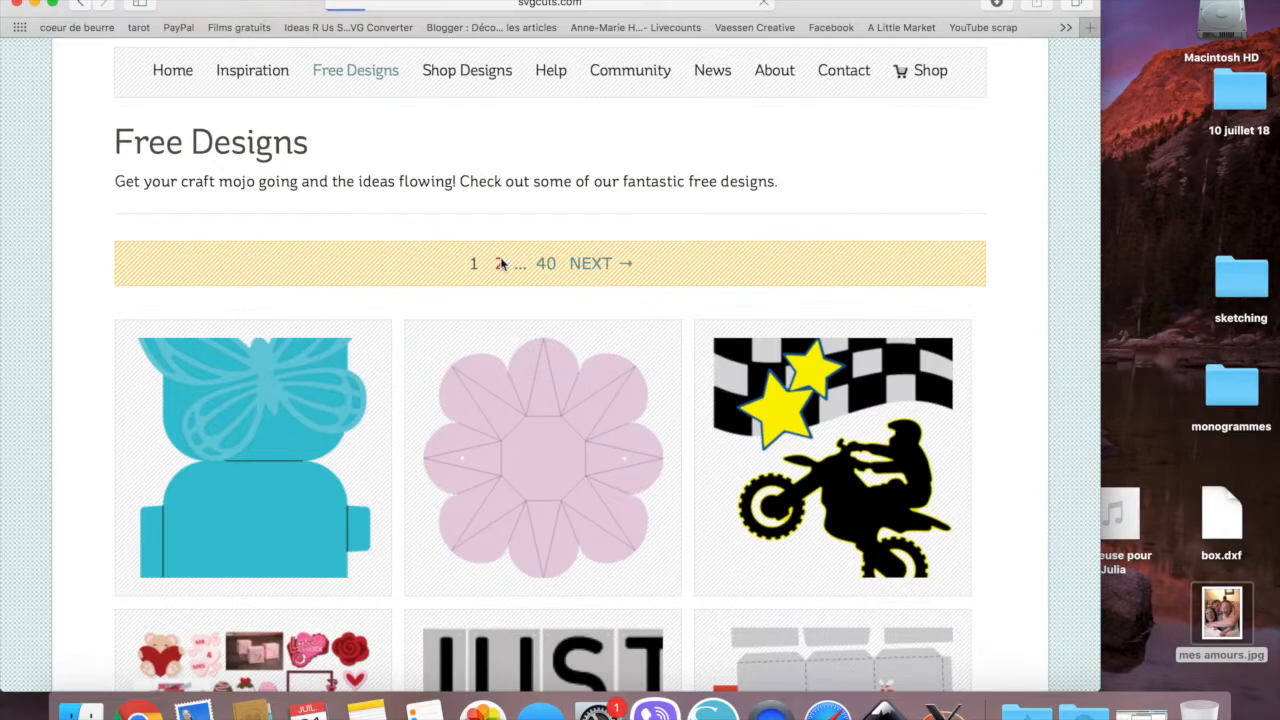
scroll(500, 263, down, 6)
scroll(500, 263, down, 4)
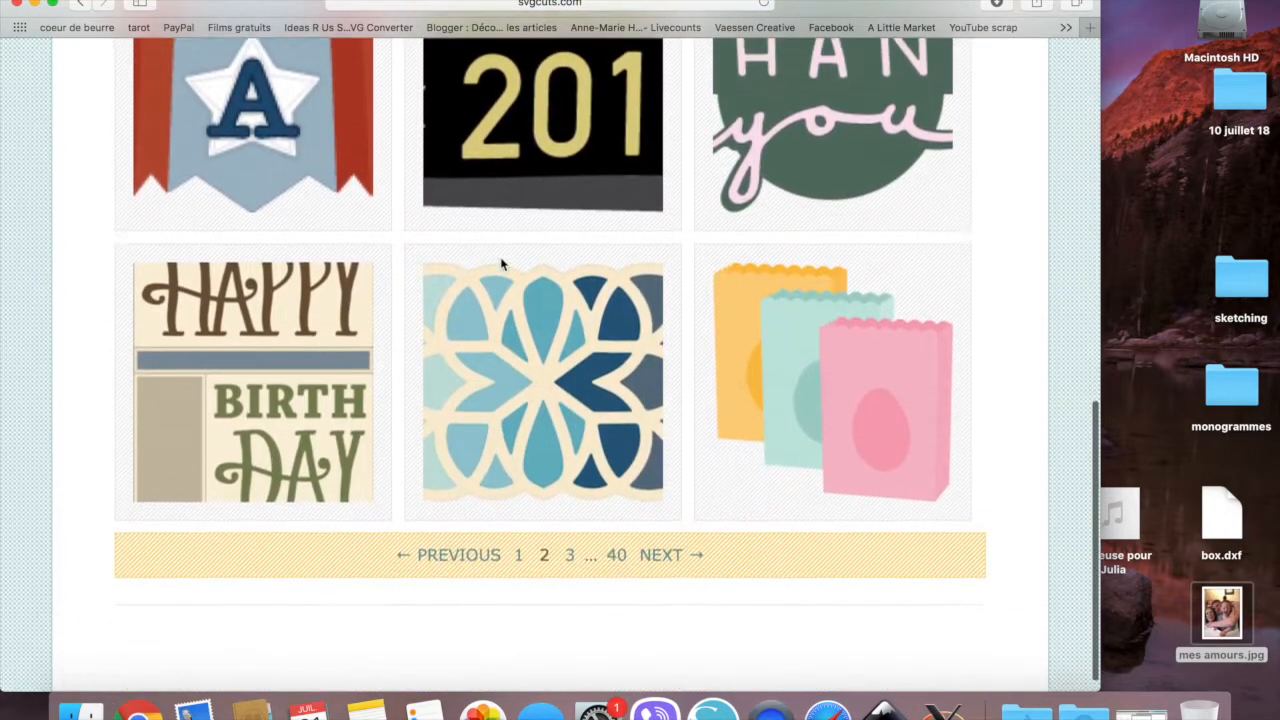
Open the Easter Treat Box design, download its zipped SVG files, and close the browser window.
click(868, 401)
scroll(863, 399, down, 2)
scroll(865, 398, down, 3)
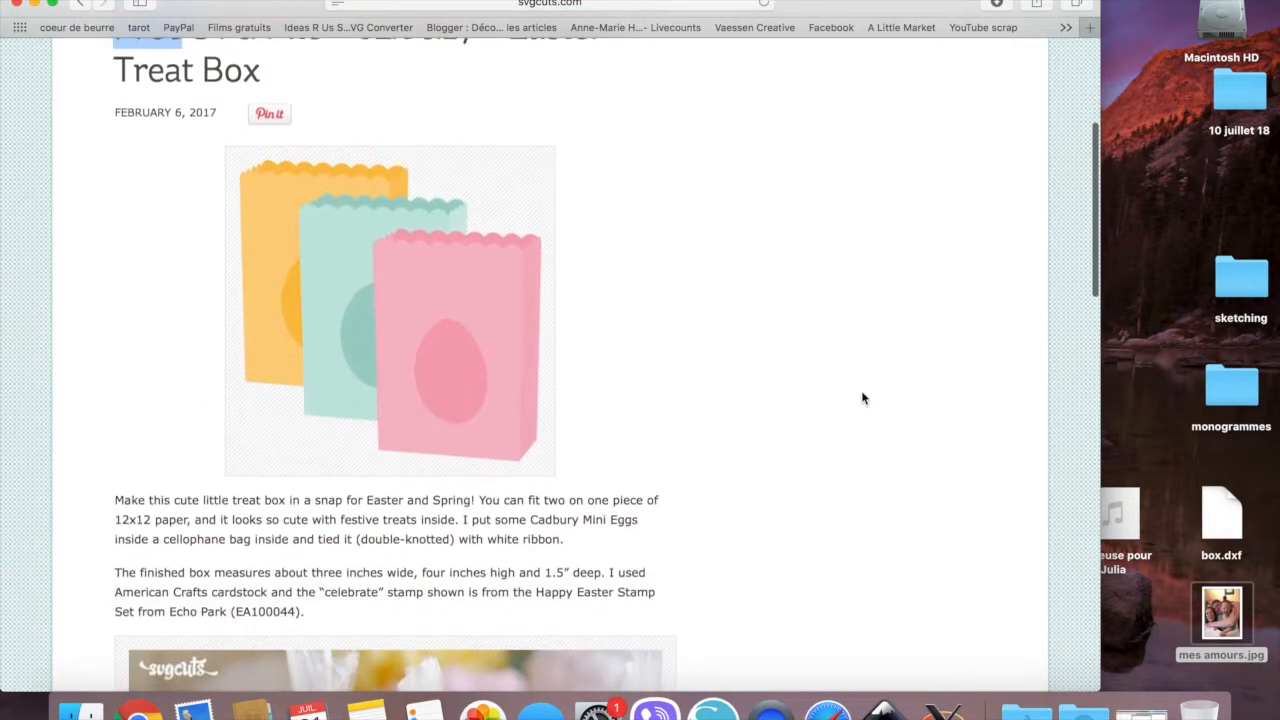
scroll(603, 349, down, 10)
scroll(602, 348, down, 1)
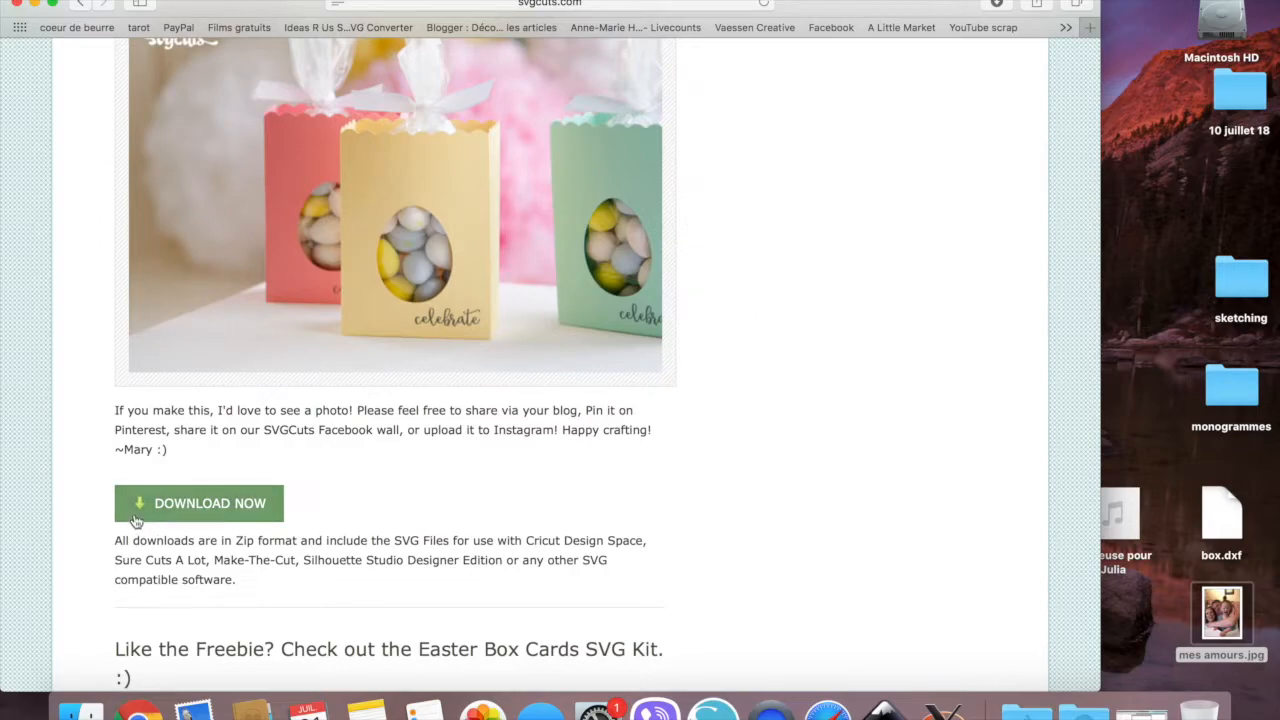
click(178, 506)
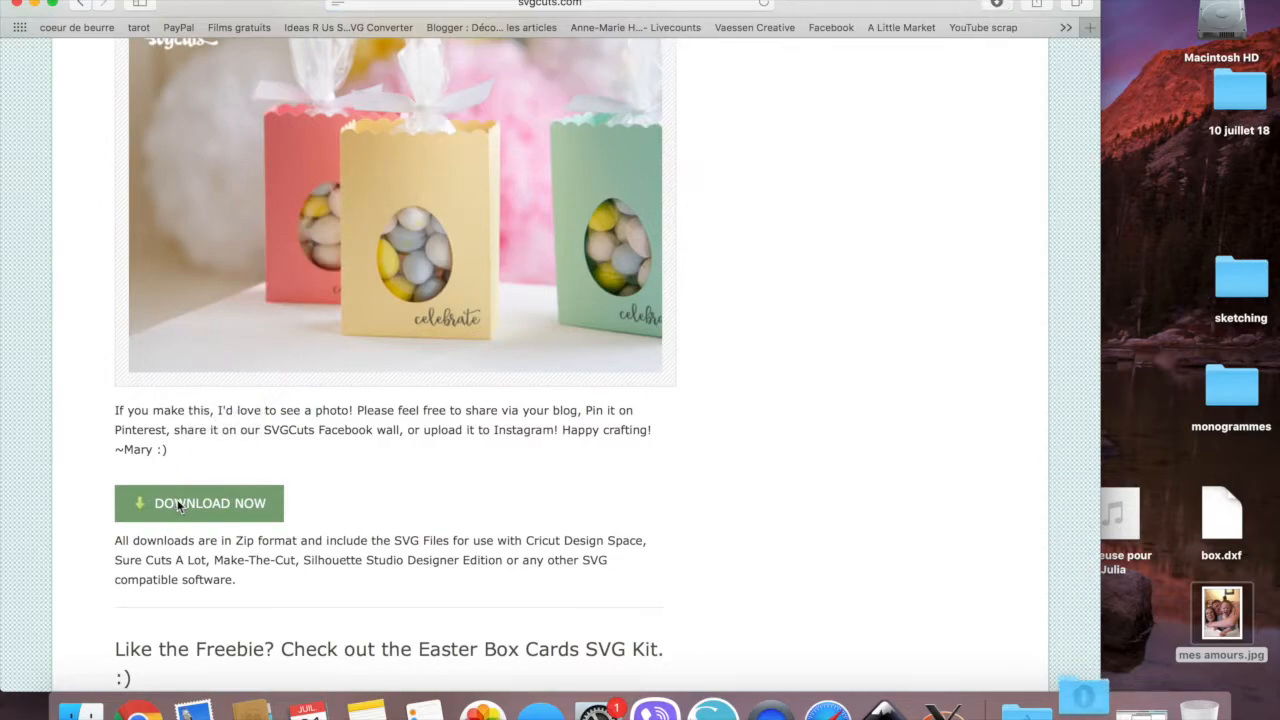
click(16, 5)
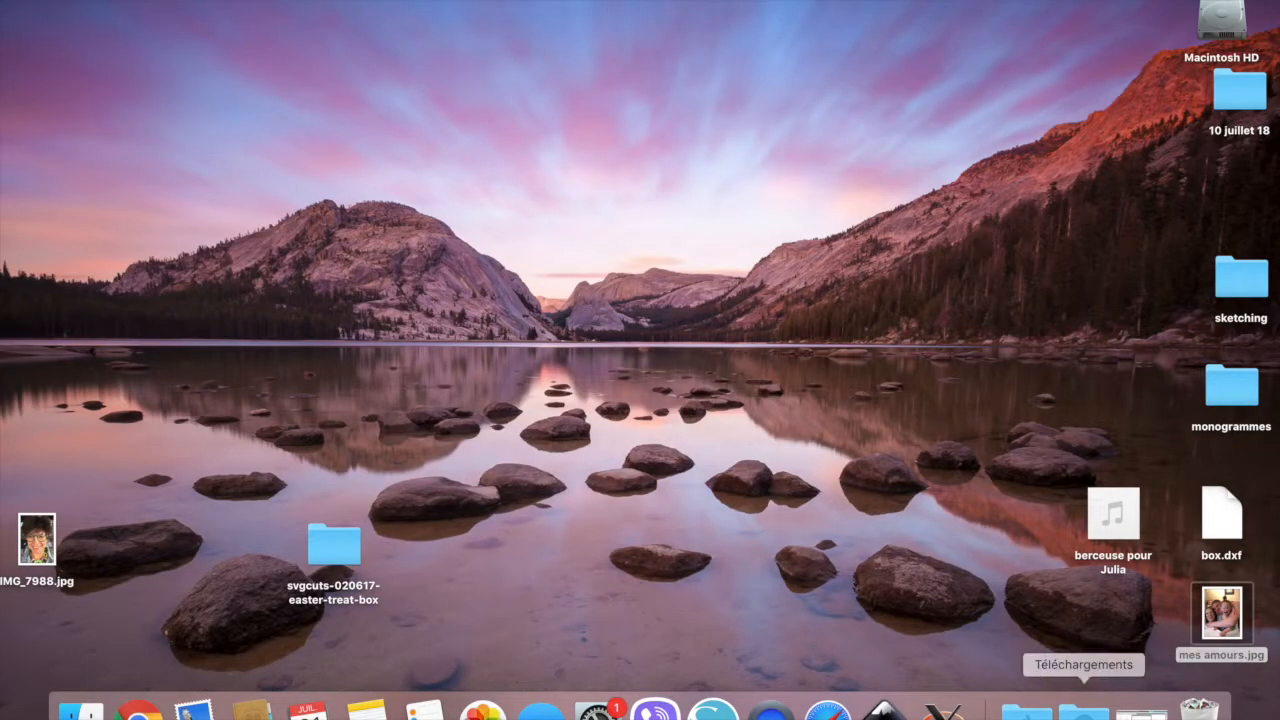
click(1083, 710)
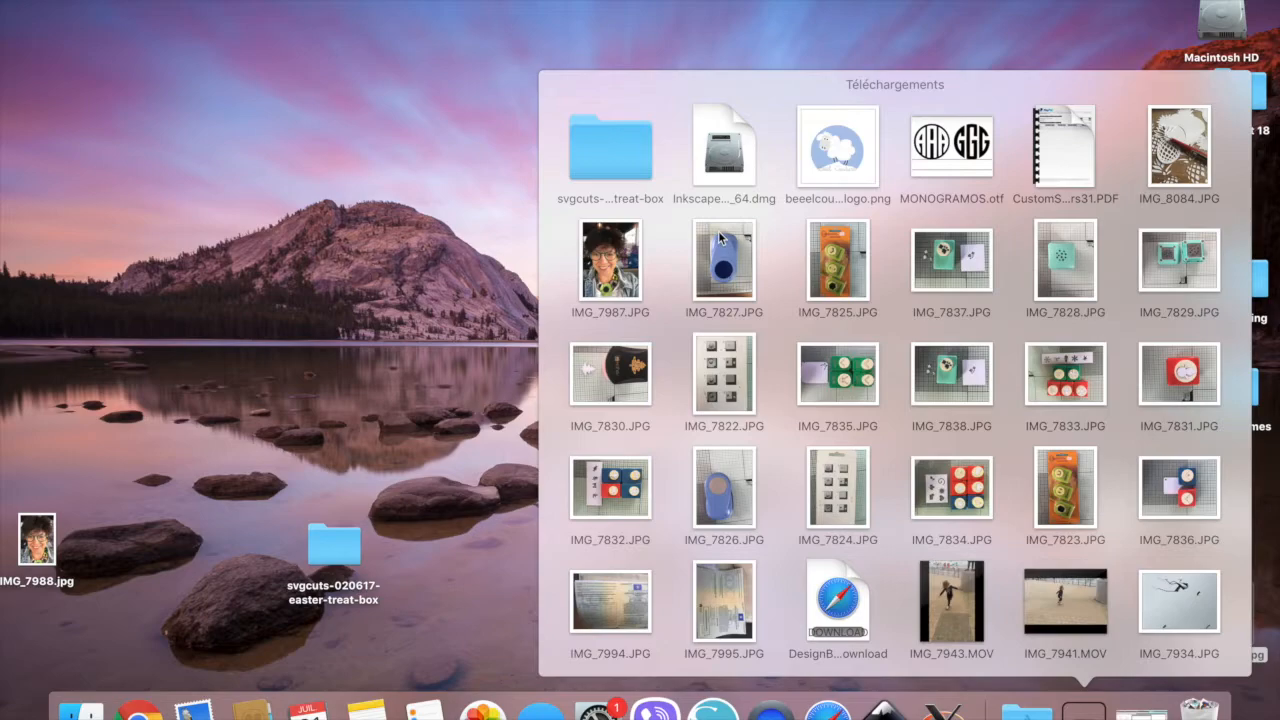
drag(620, 173, 302, 126)
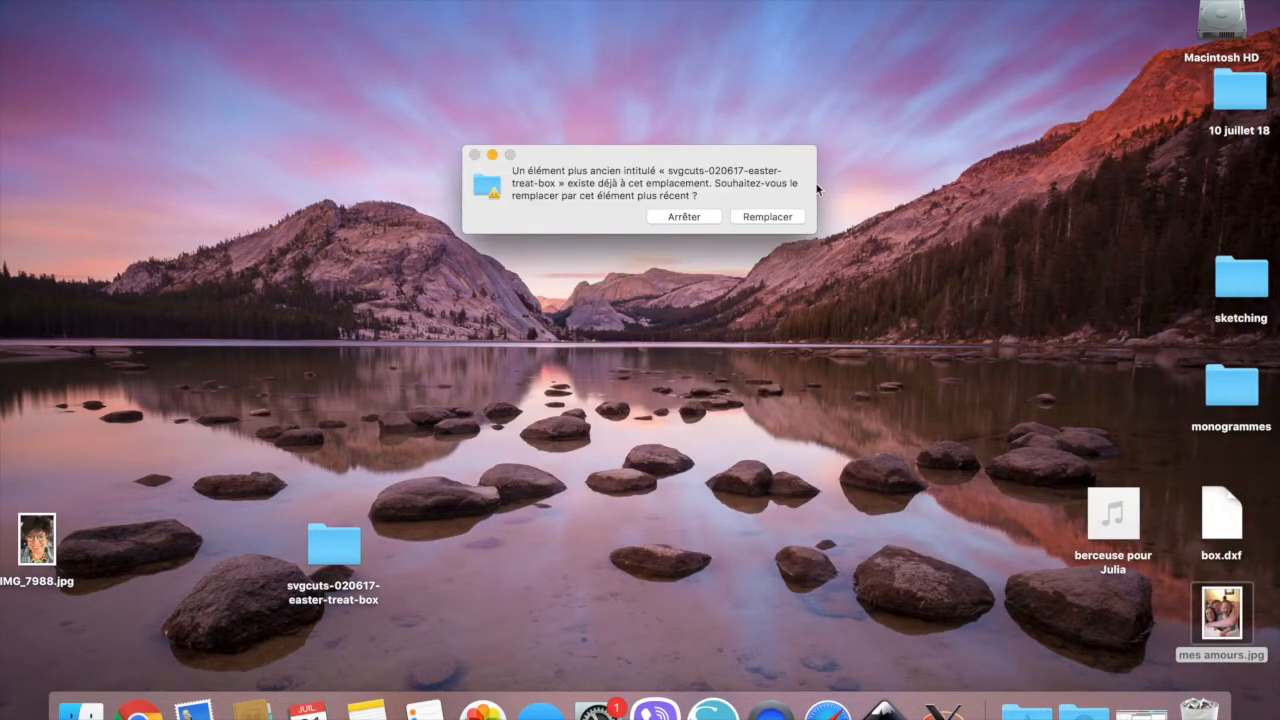
click(700, 219)
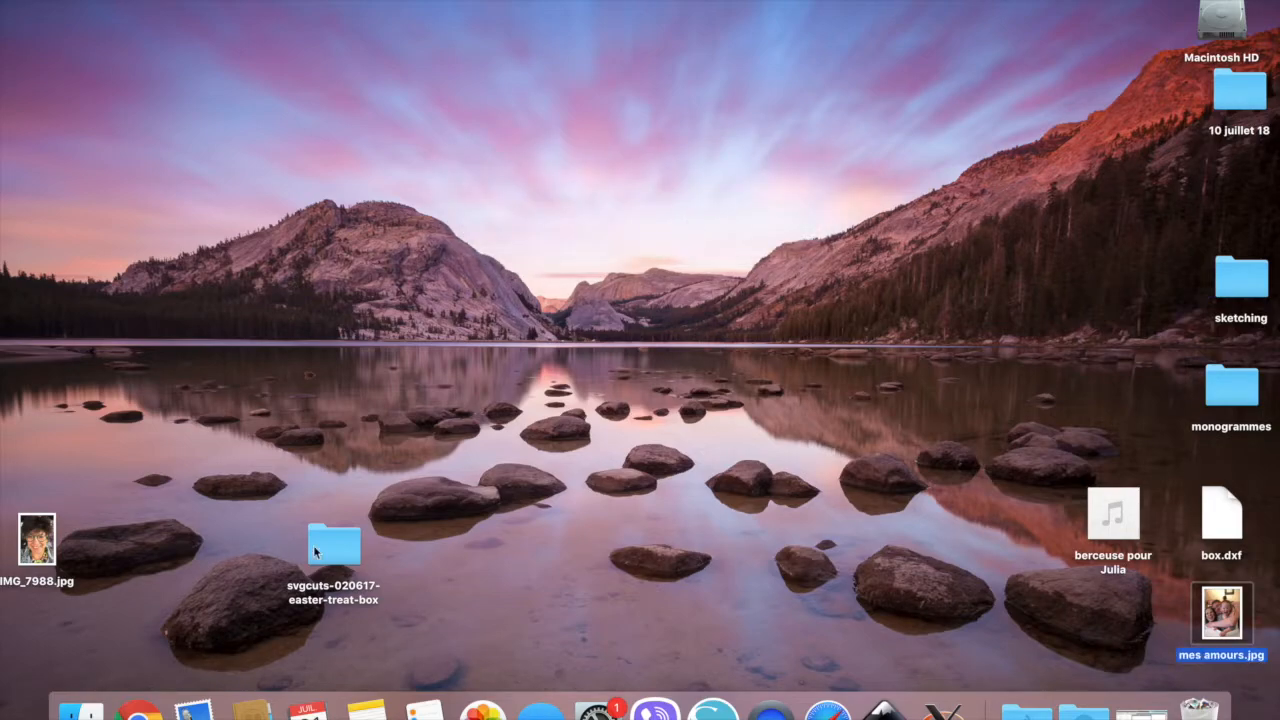
Open the svgcuts-020617-easter-treat-box folder on the desktop, move box.svg out onto the desktop, and close the folder.
double_click(342, 568)
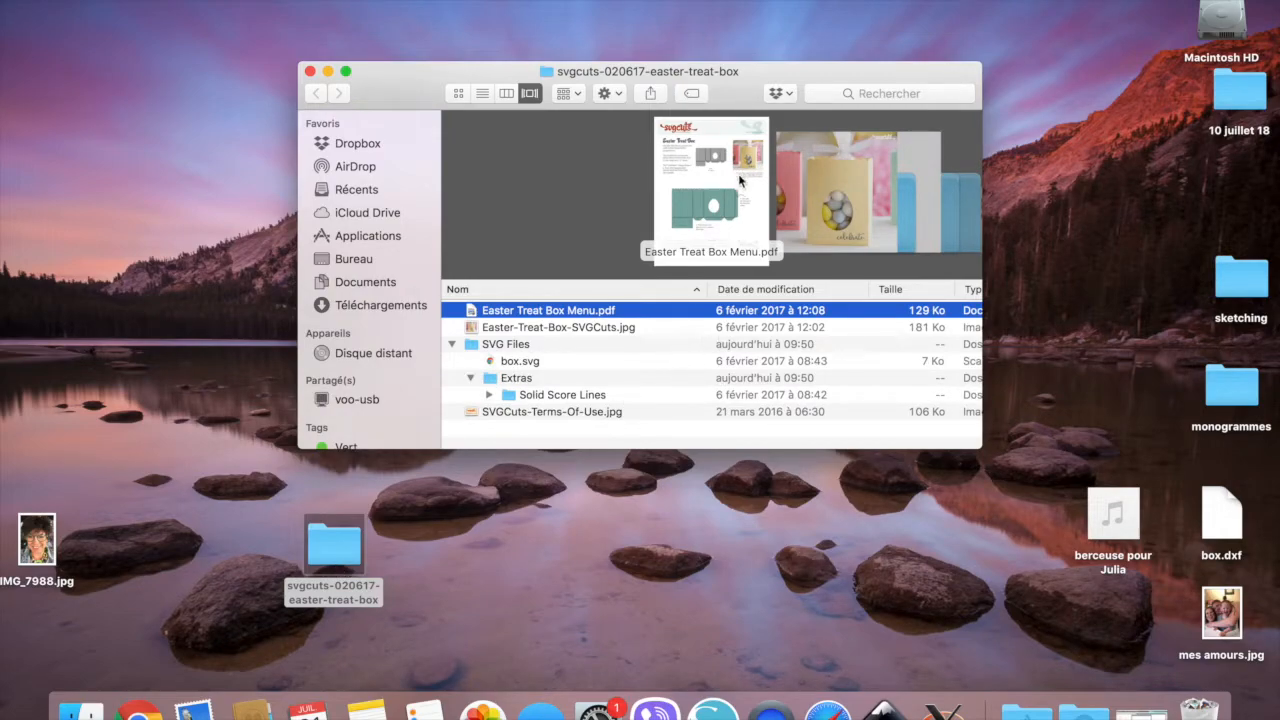
scroll(738, 173, right, 5)
scroll(738, 175, left, 5)
scroll(705, 233, right, 3)
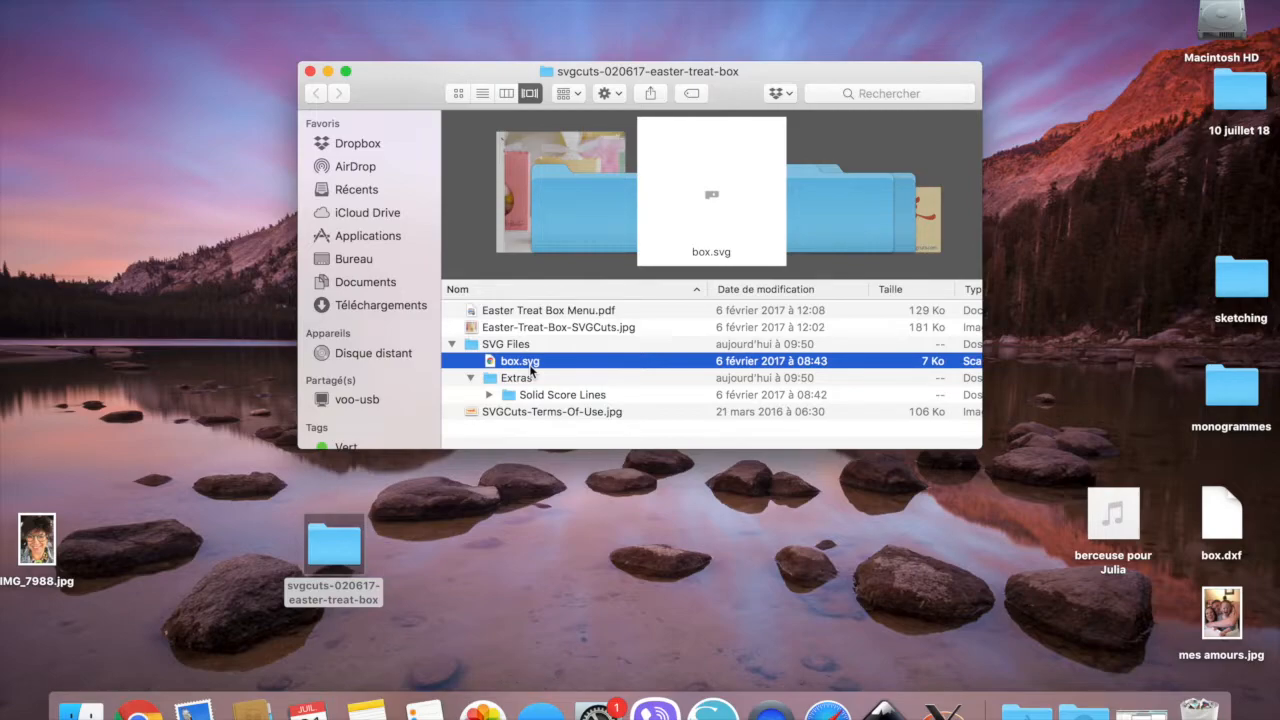
drag(531, 370, 198, 164)
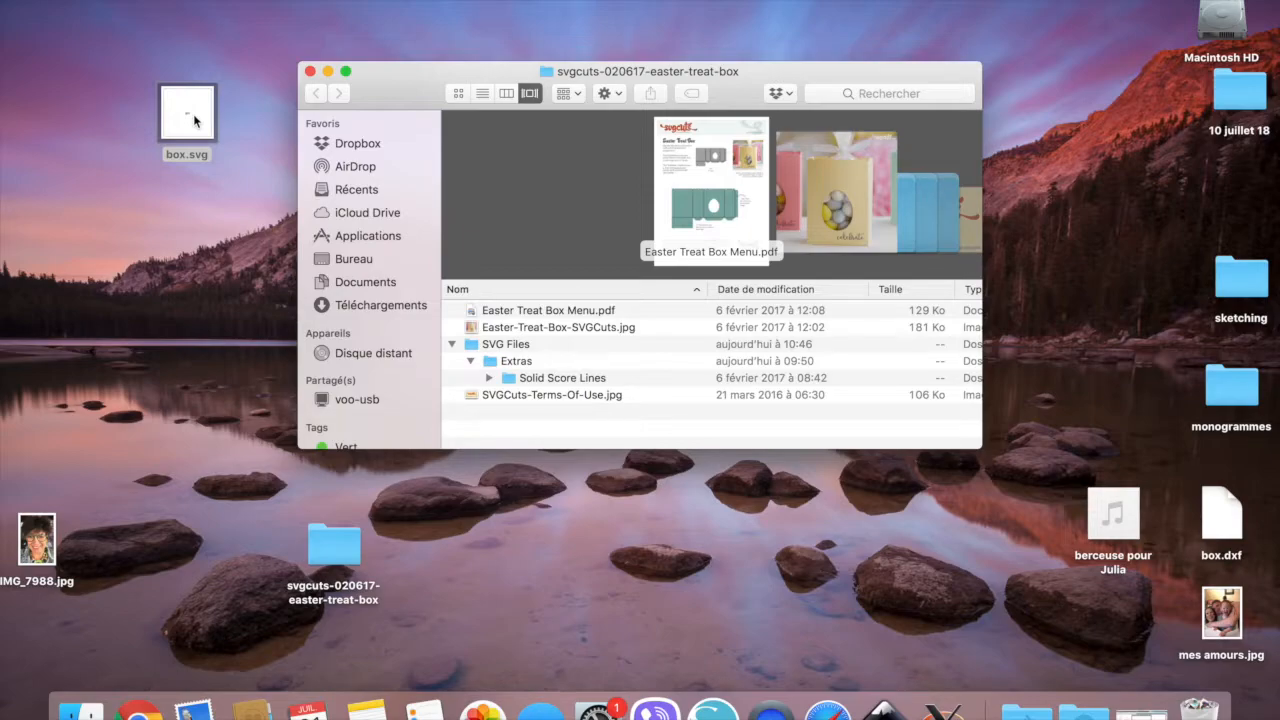
click(310, 72)
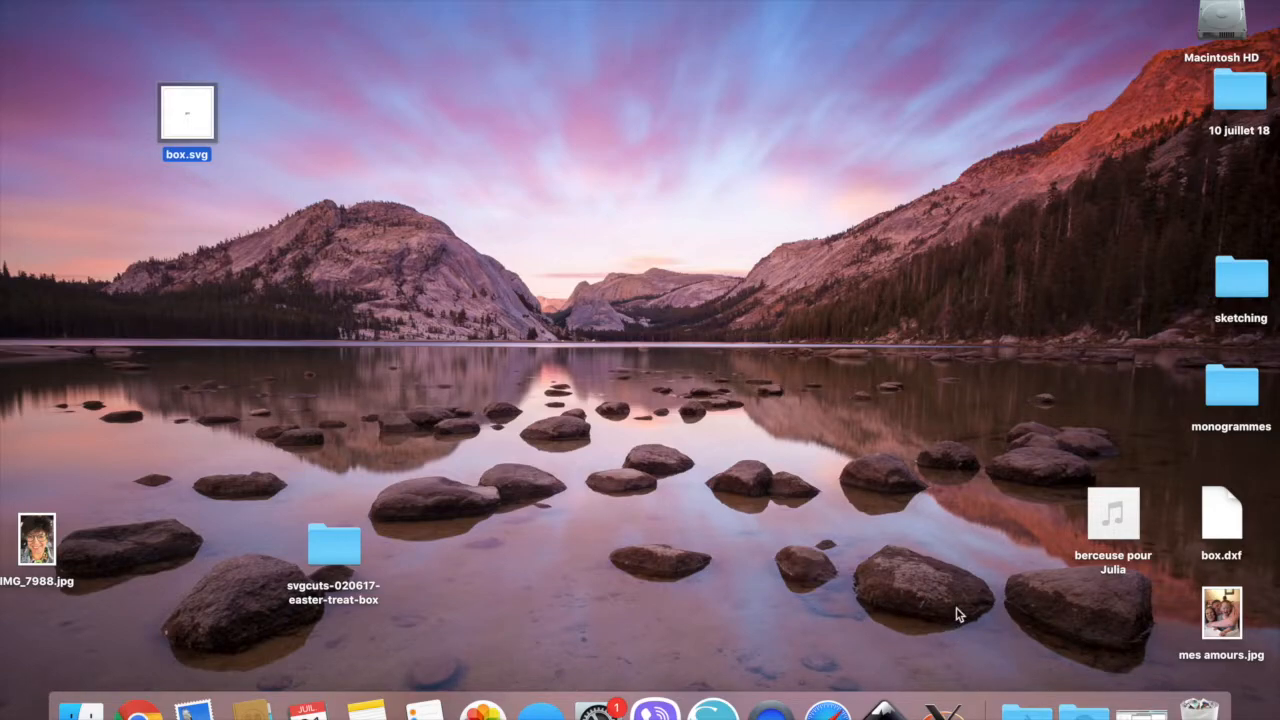
Launch Inkscape, open box.svg from the Desktop, and enlarge the document window.
click(884, 710)
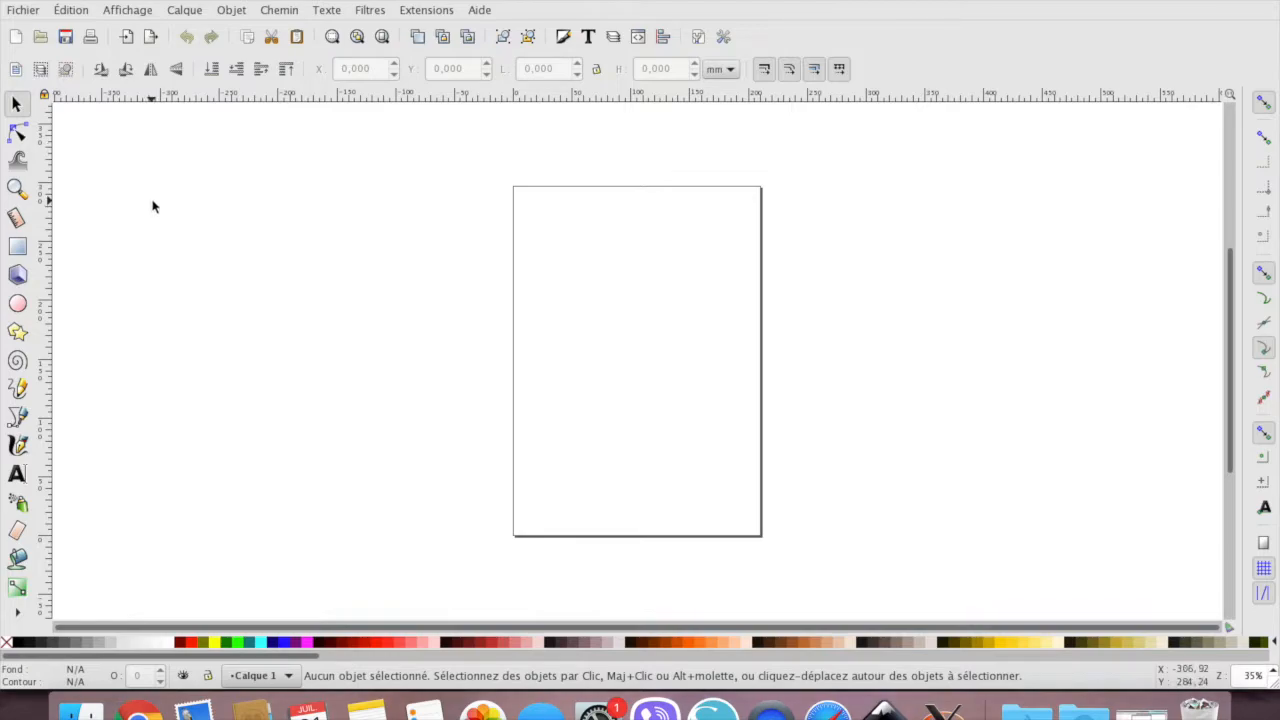
click(24, 12)
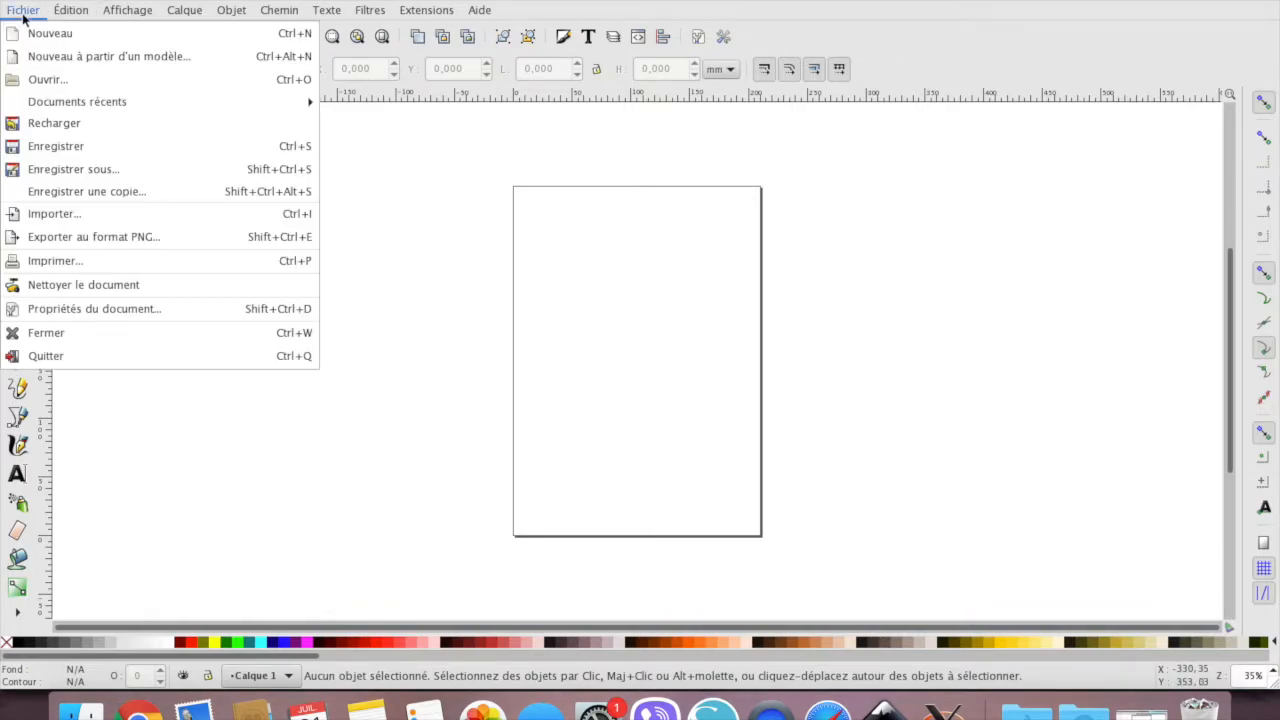
click(42, 81)
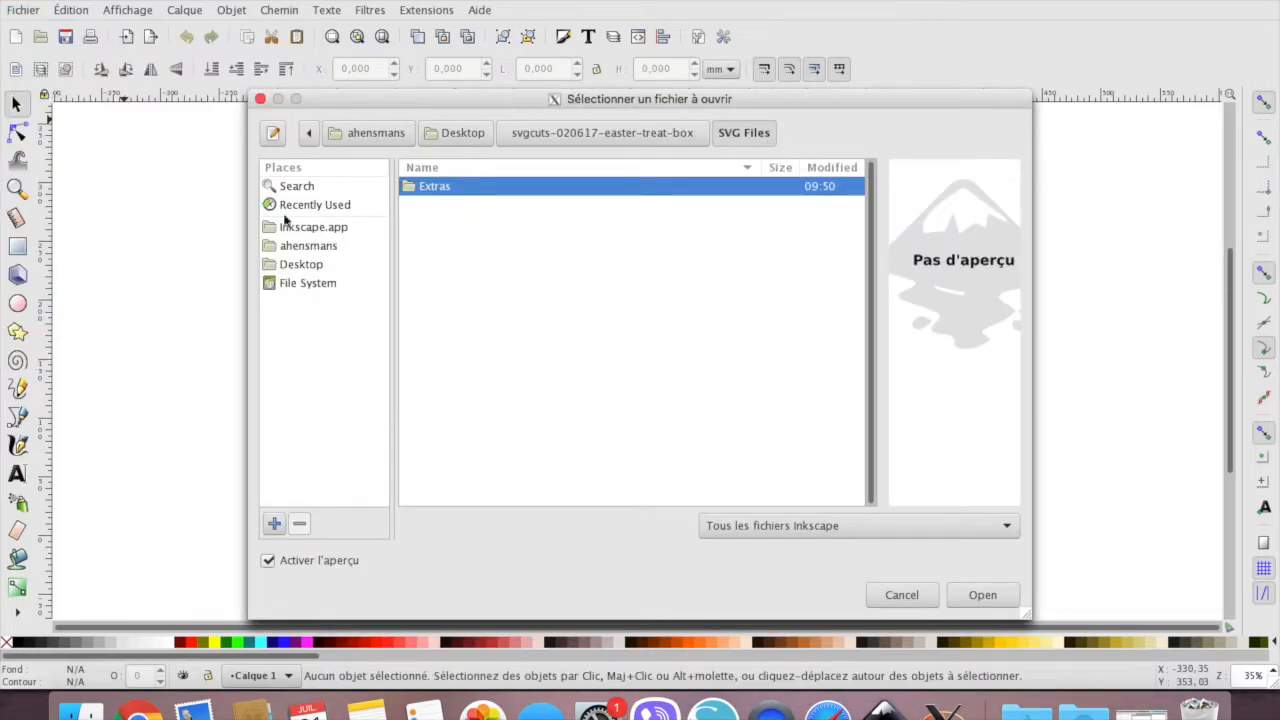
click(301, 264)
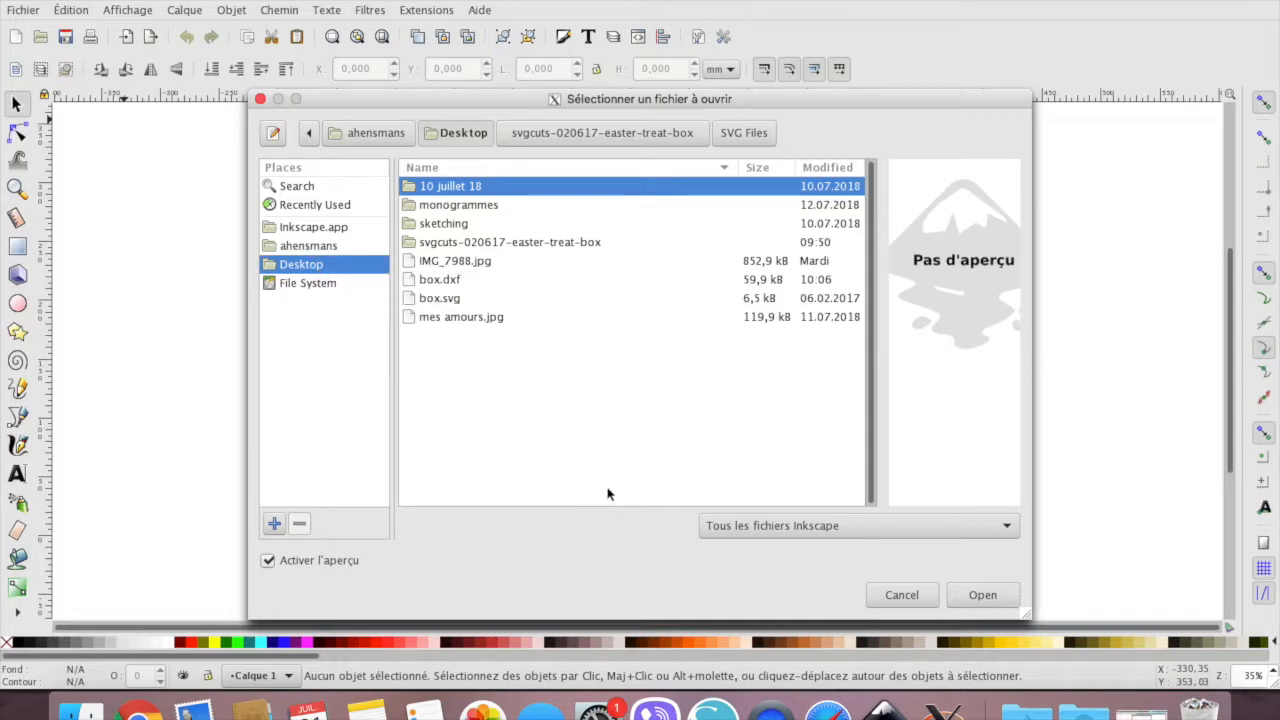
double_click(455, 300)
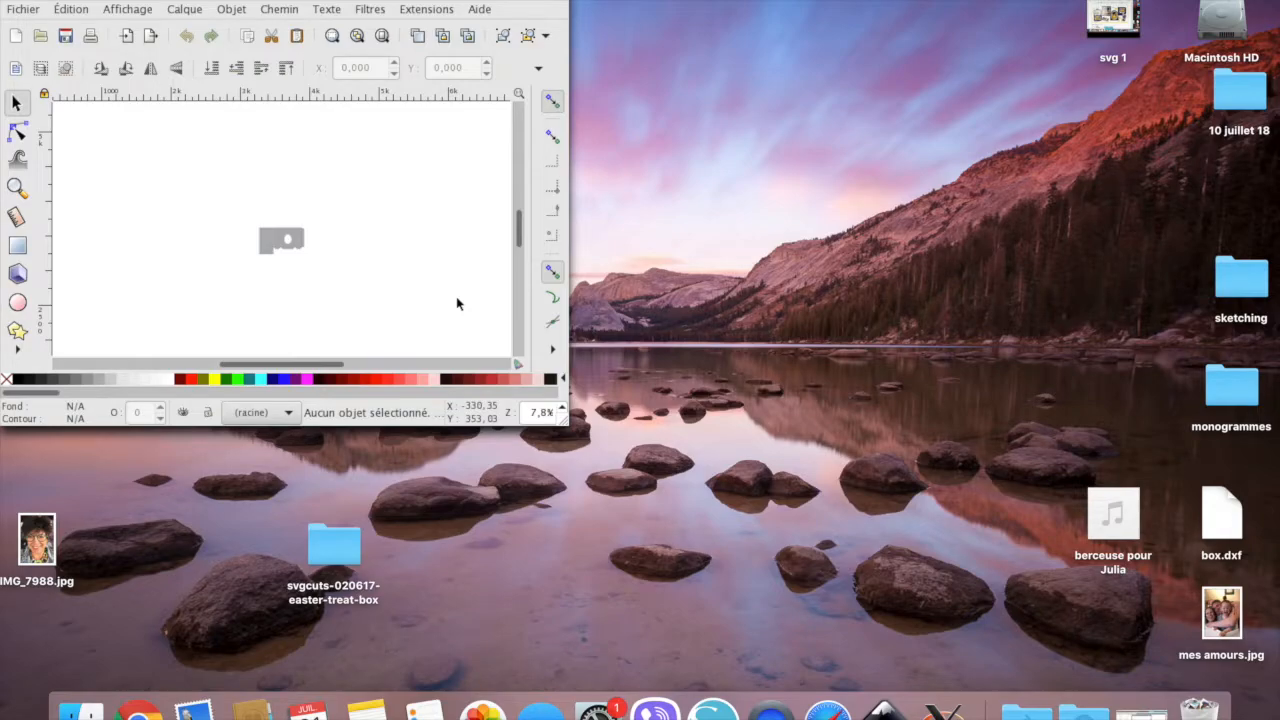
drag(566, 424, 822, 604)
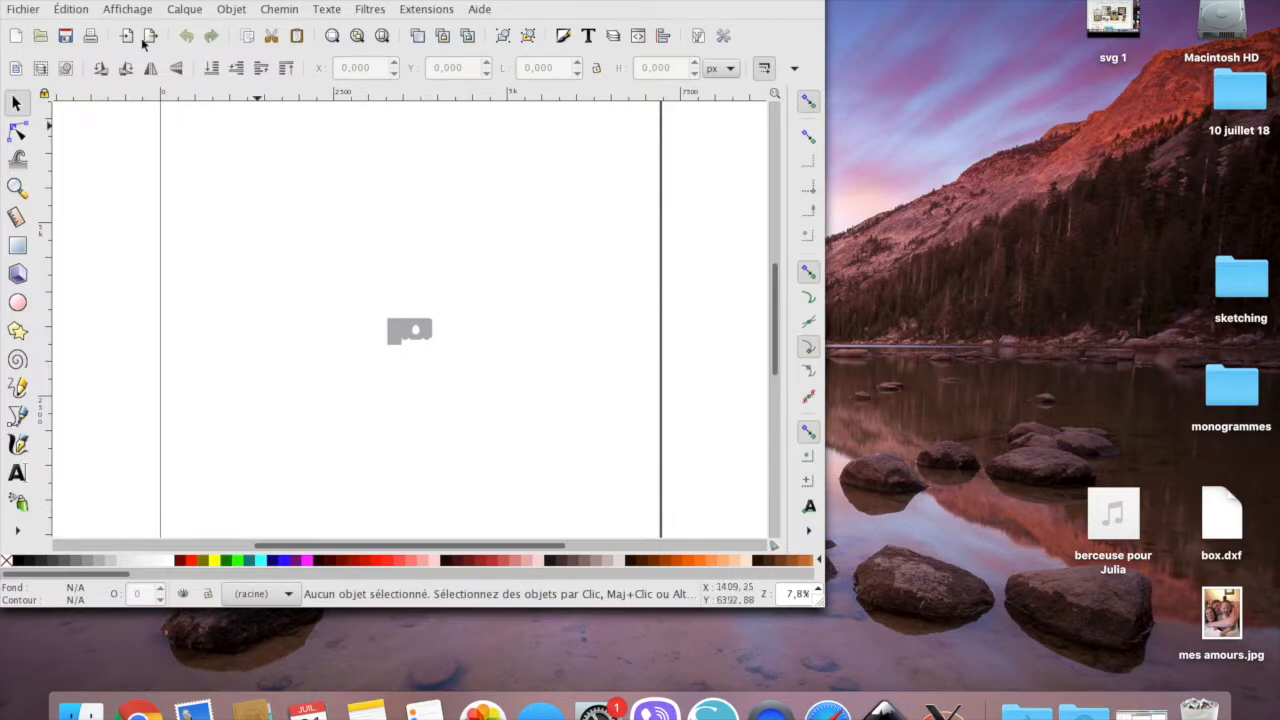
Start saving the drawing under a new name as Table traçante ou coupante (AutoCAD DXF R14) (*.dxf), clearing the base file name.
click(24, 10)
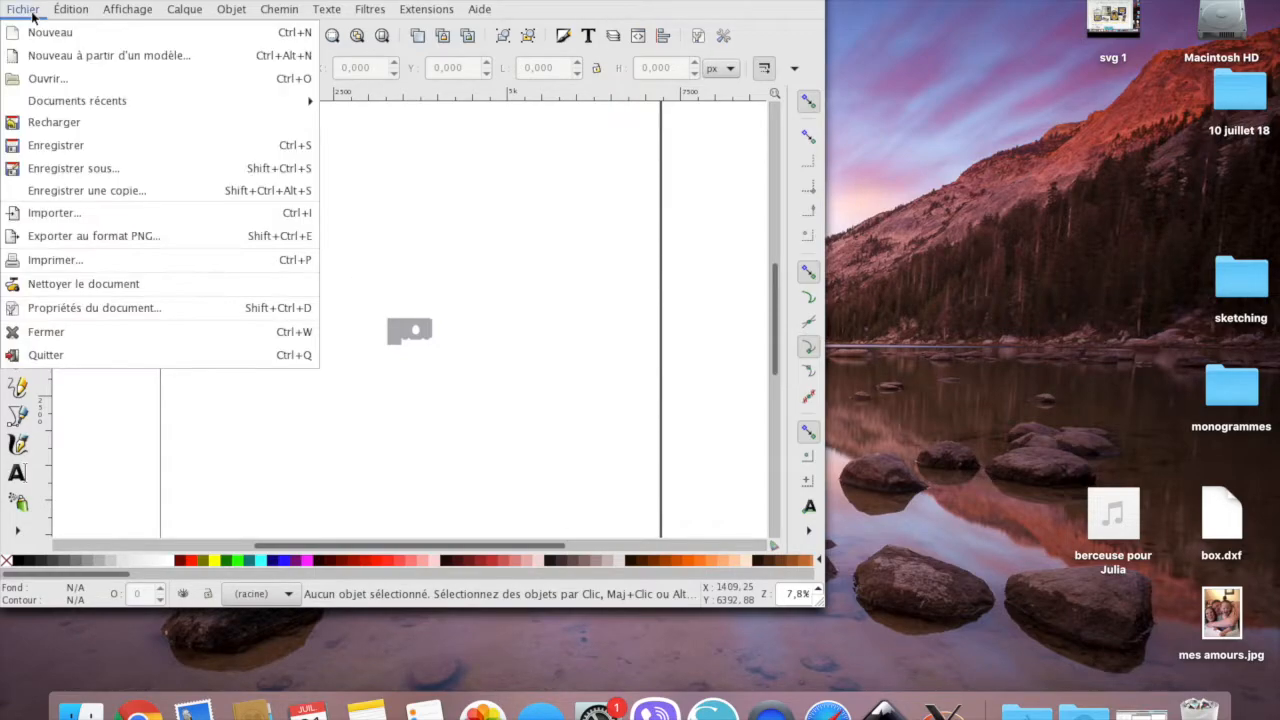
click(43, 170)
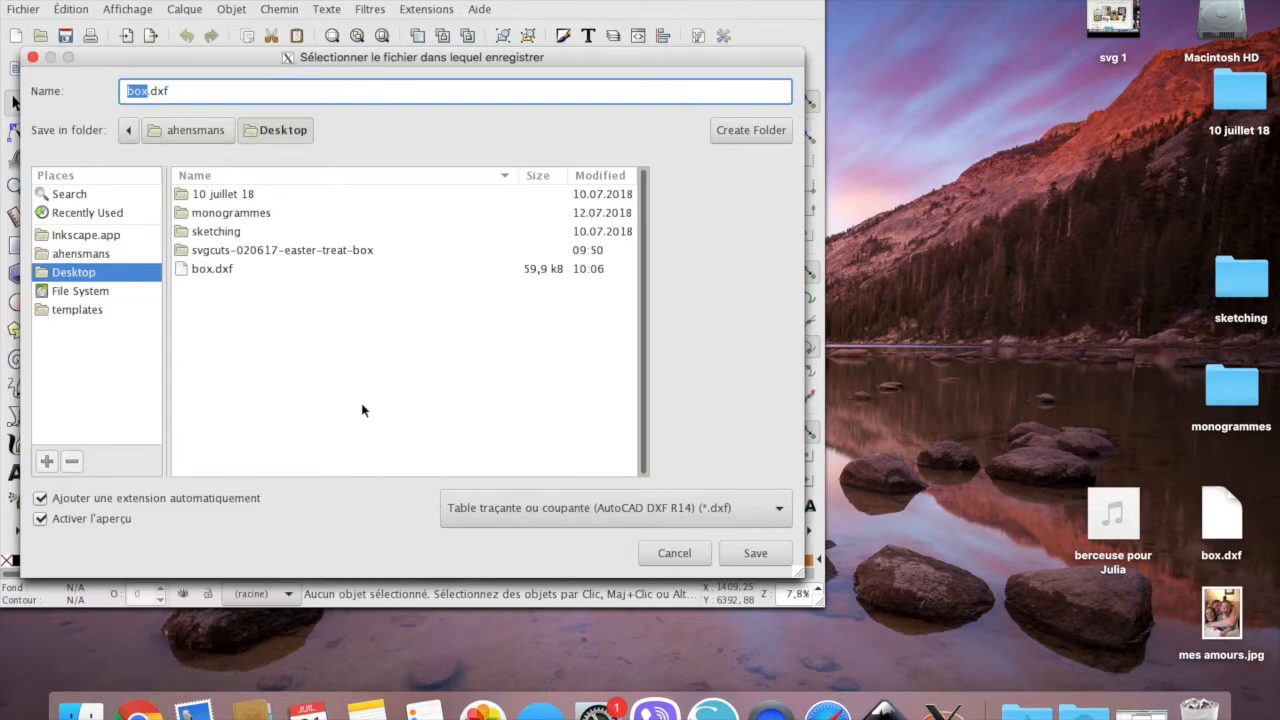
click(686, 519)
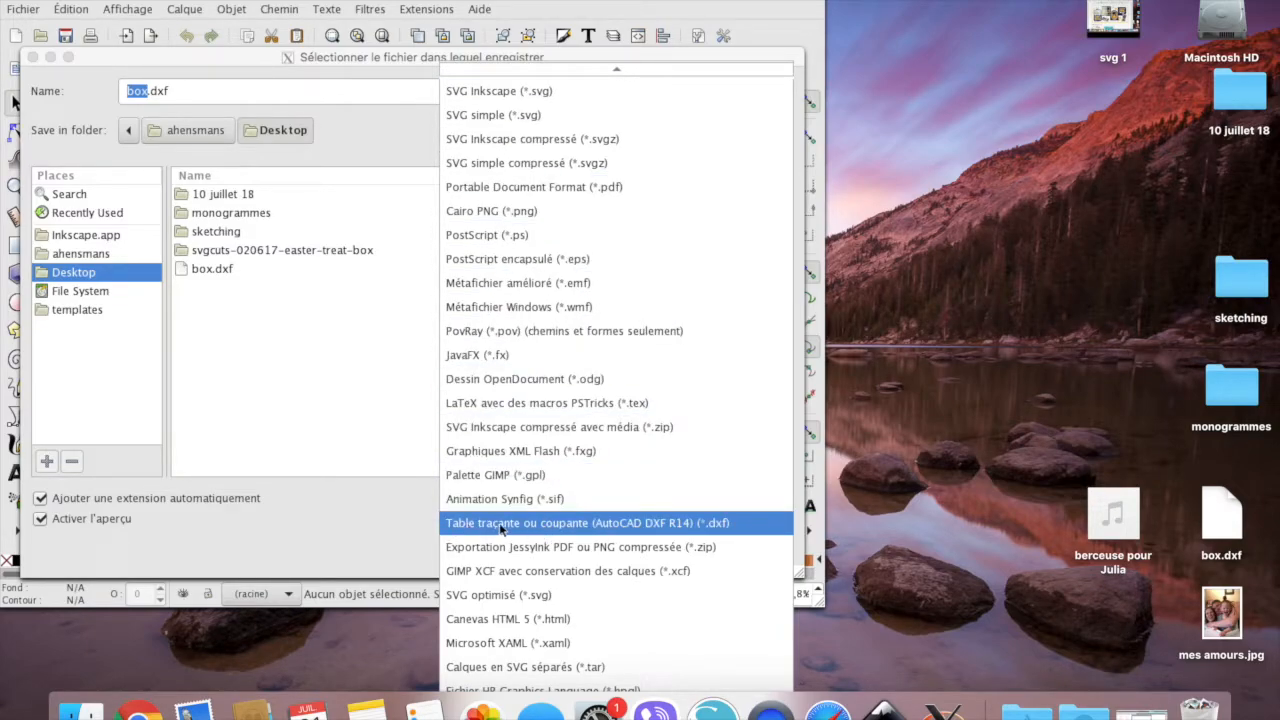
click(601, 535)
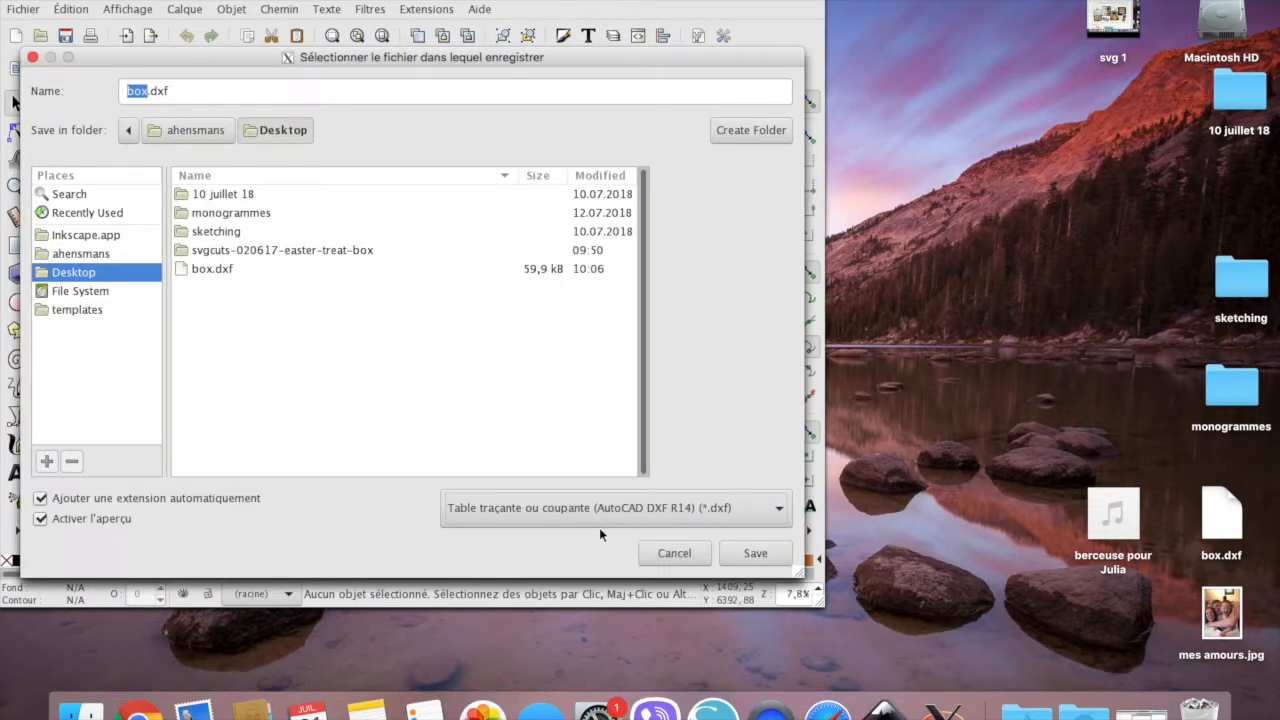
click(136, 95)
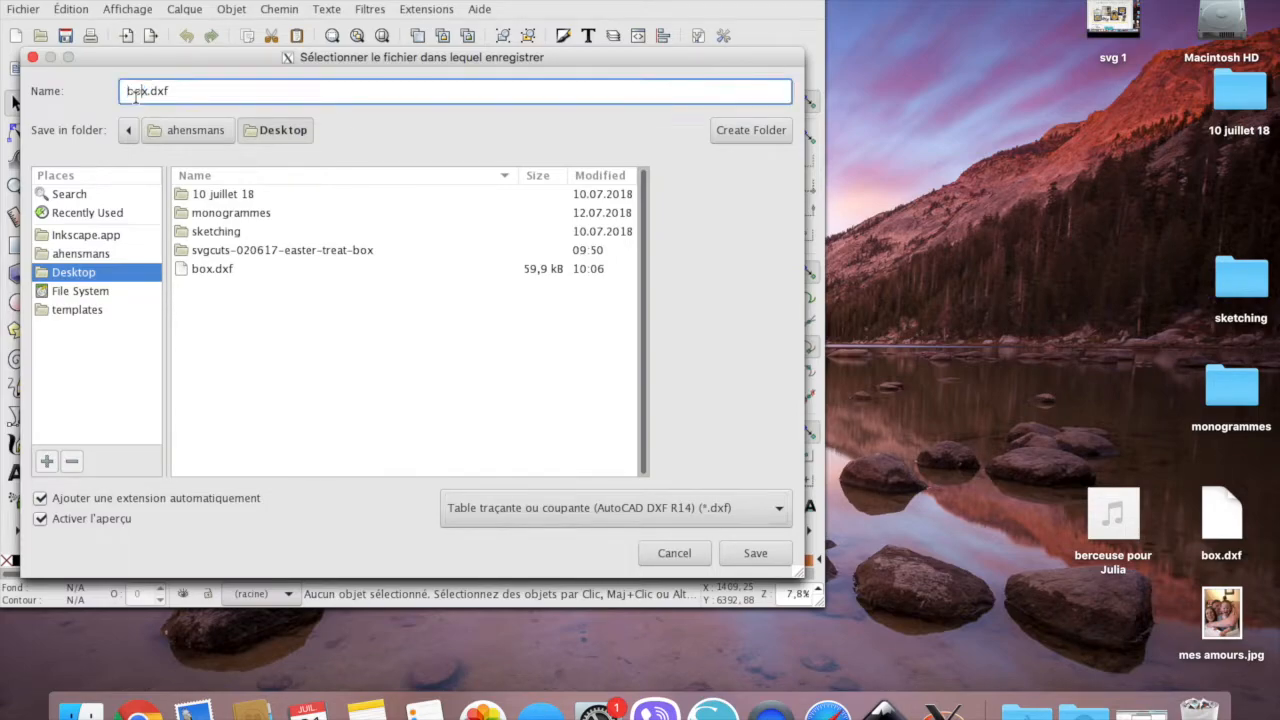
key(Right)
key(BackSpace)
key(BackSpace)
key(BackSpace)
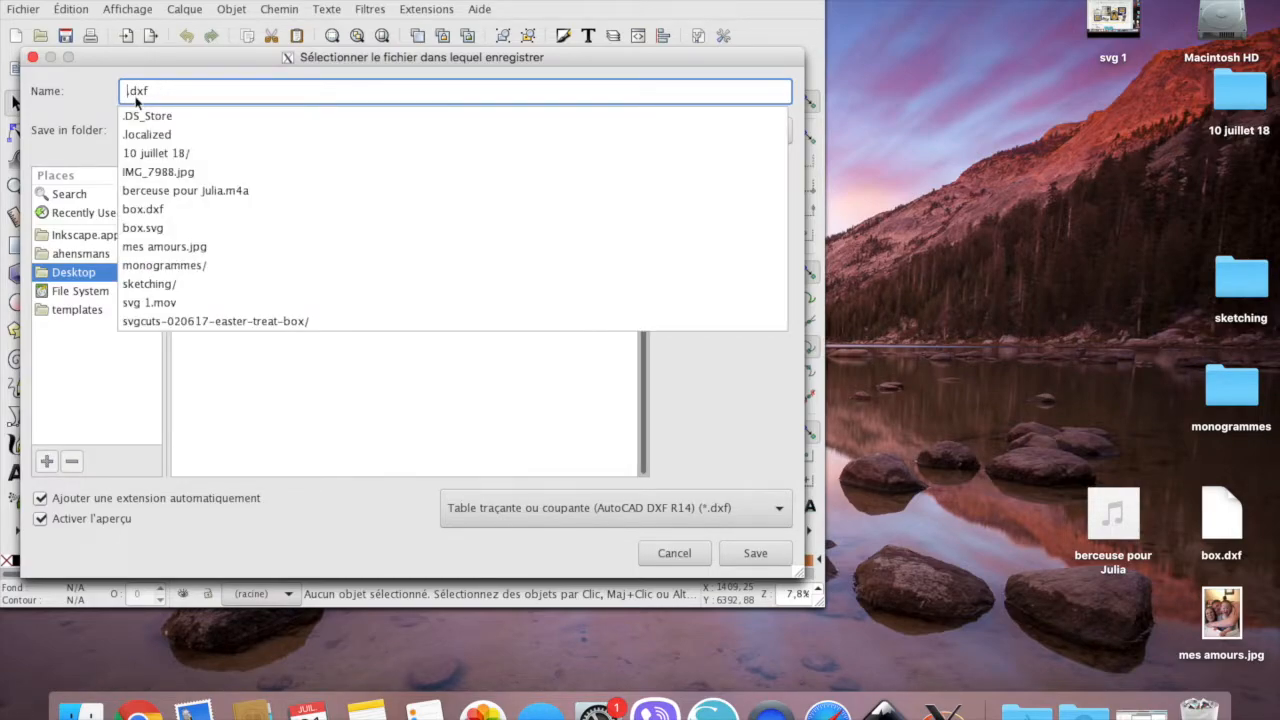
text(boite)
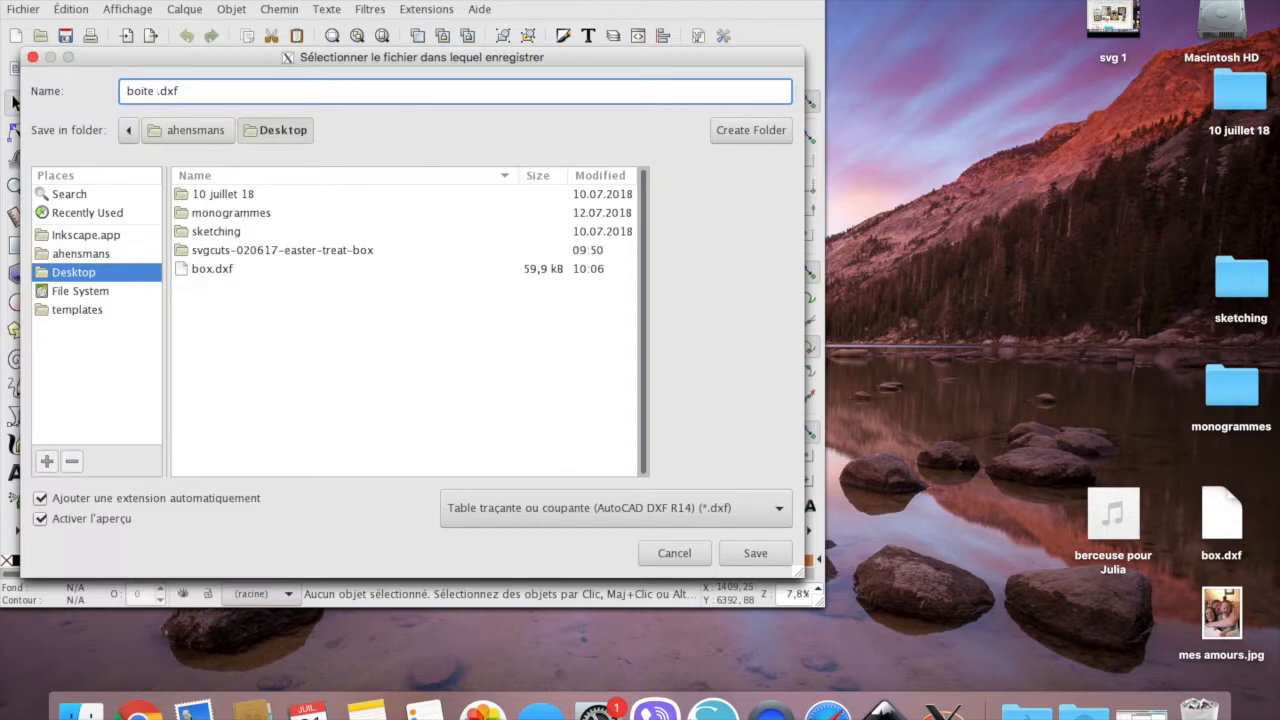
key(BackSpace)
key(BackSpace)
key(BackSpace)
key(BackSpace)
key(BackSpace)
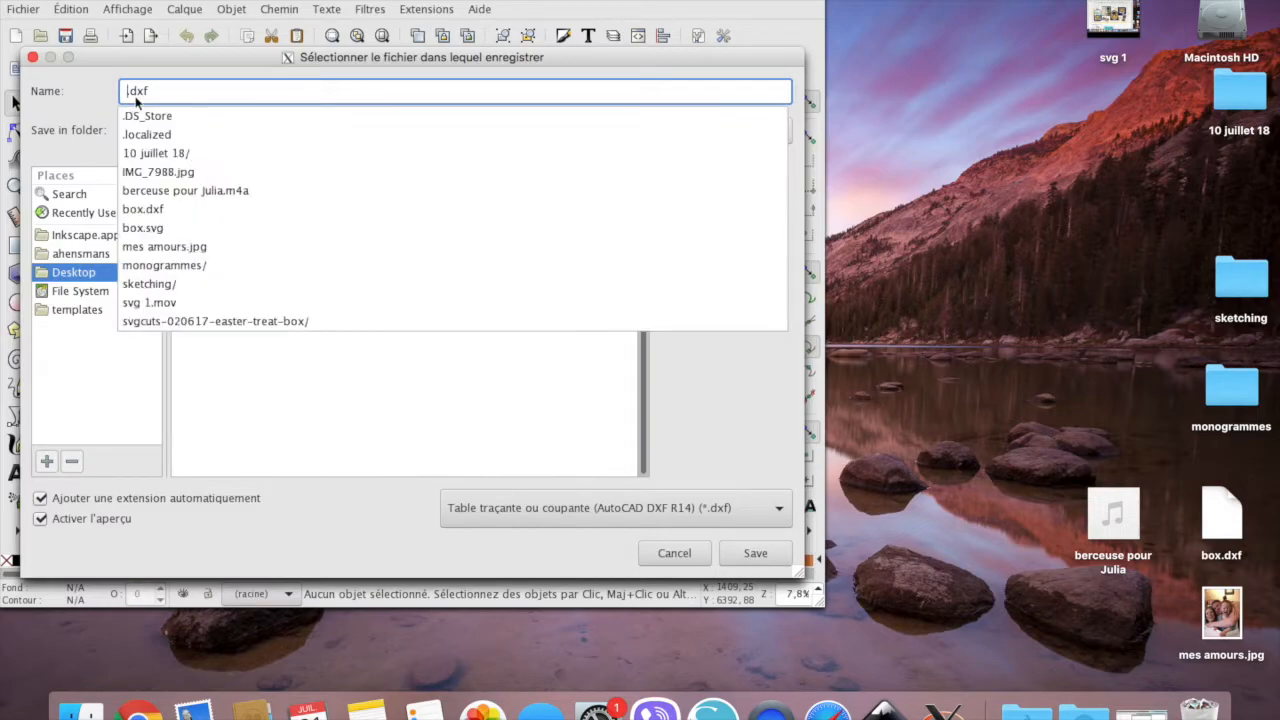
Name the file "petit sac étoile.dxf", save it to the Desktop, and accept the existing DXF export options.
text(petit s)
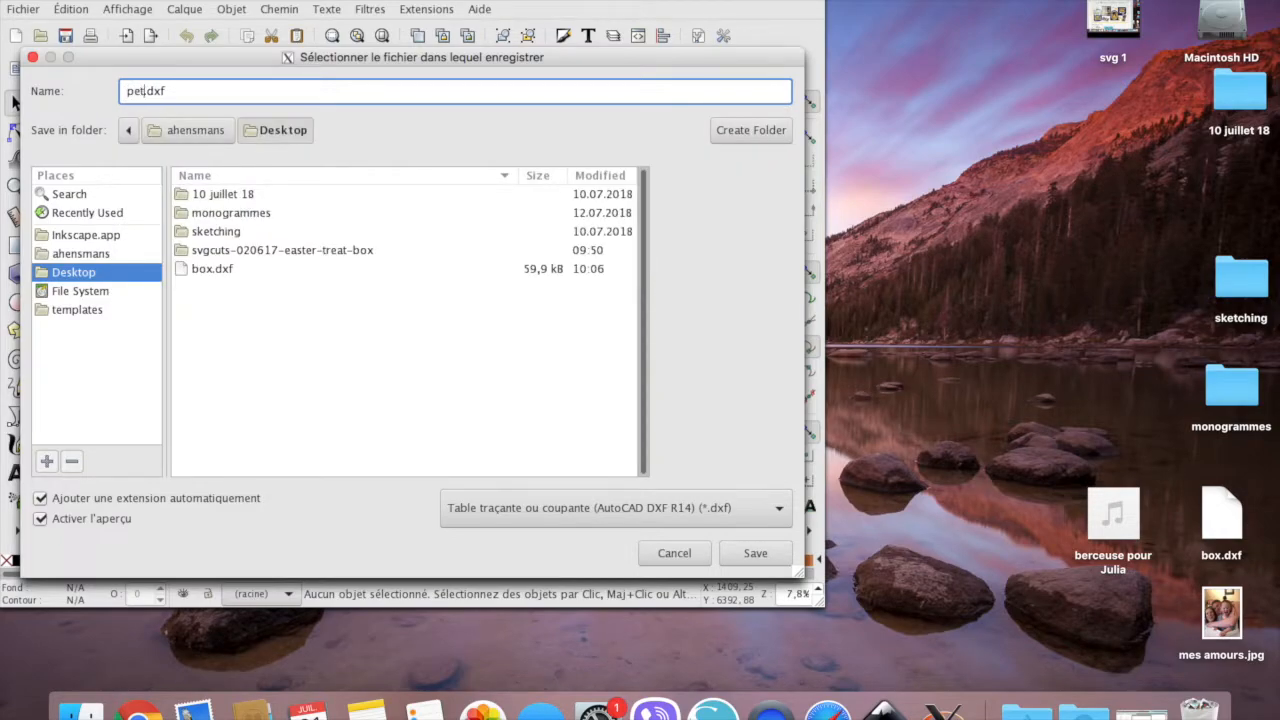
text(ac étoile)
click(756, 553)
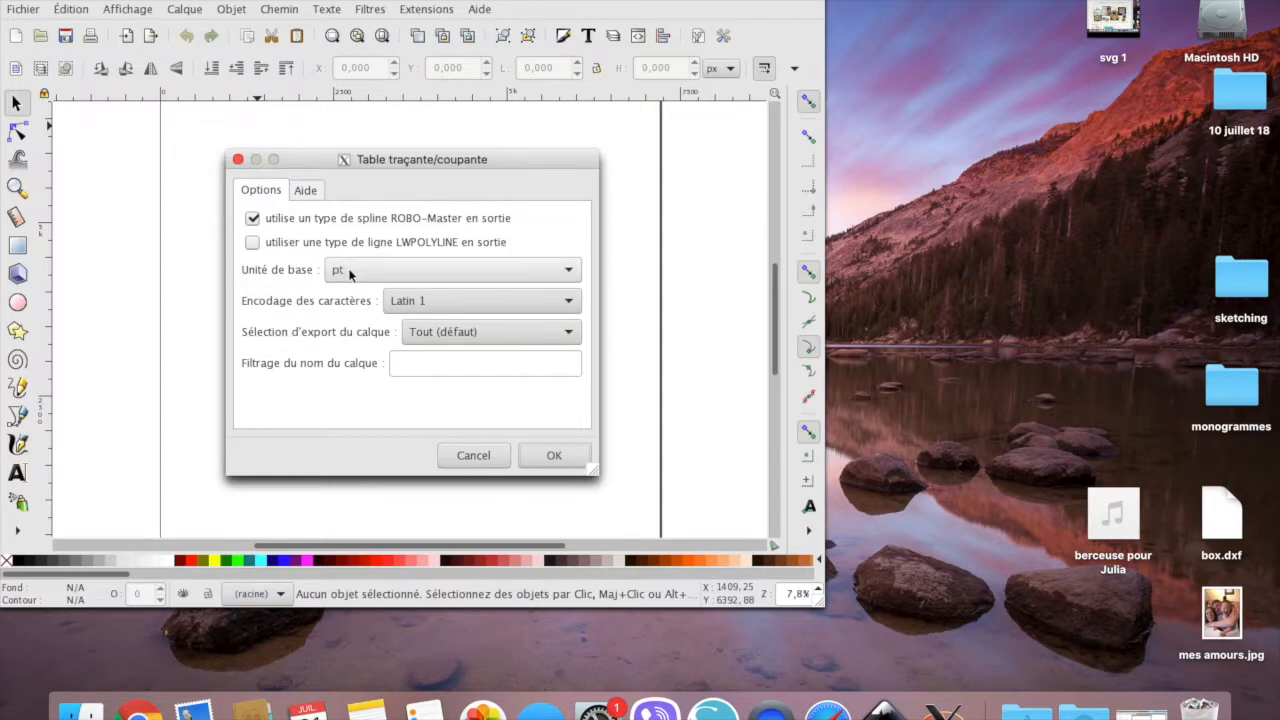
click(553, 457)
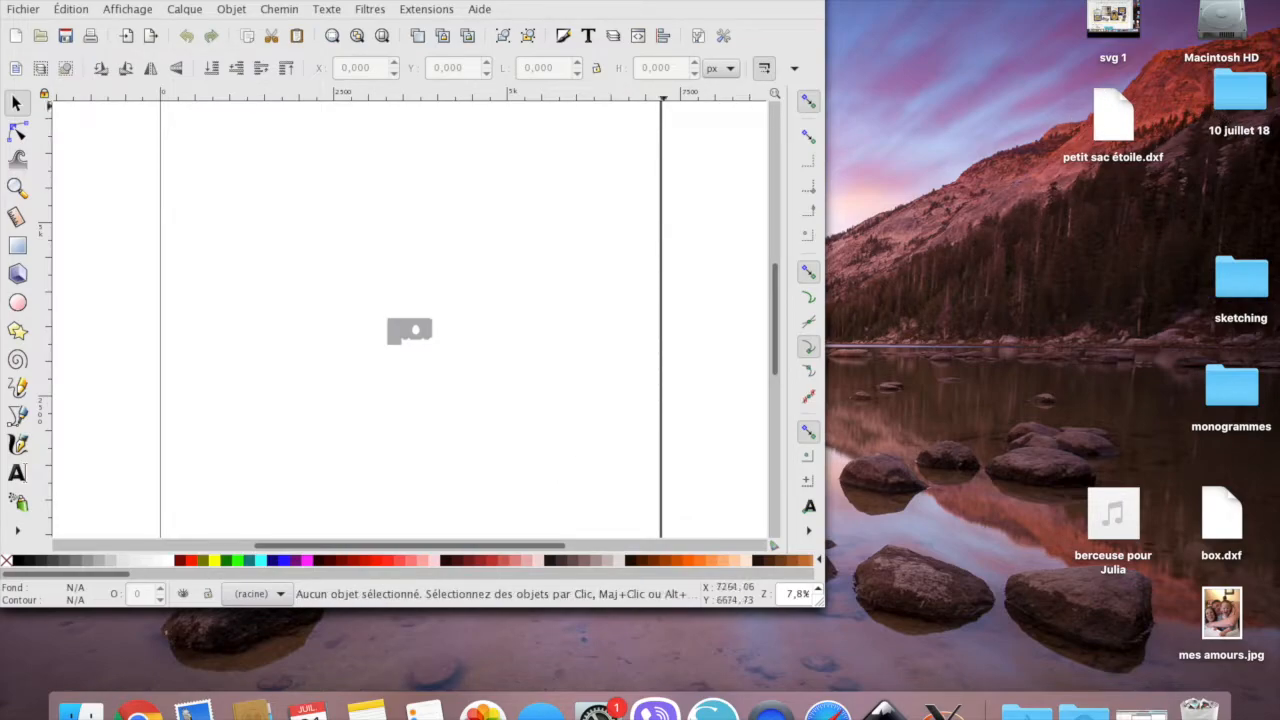
Quit X11 with Inkscape, clear box.svg off the desktop, and move the svgcuts-020617-easter-treat-box folder above IMG_7988.jpg.
click(61, 0)
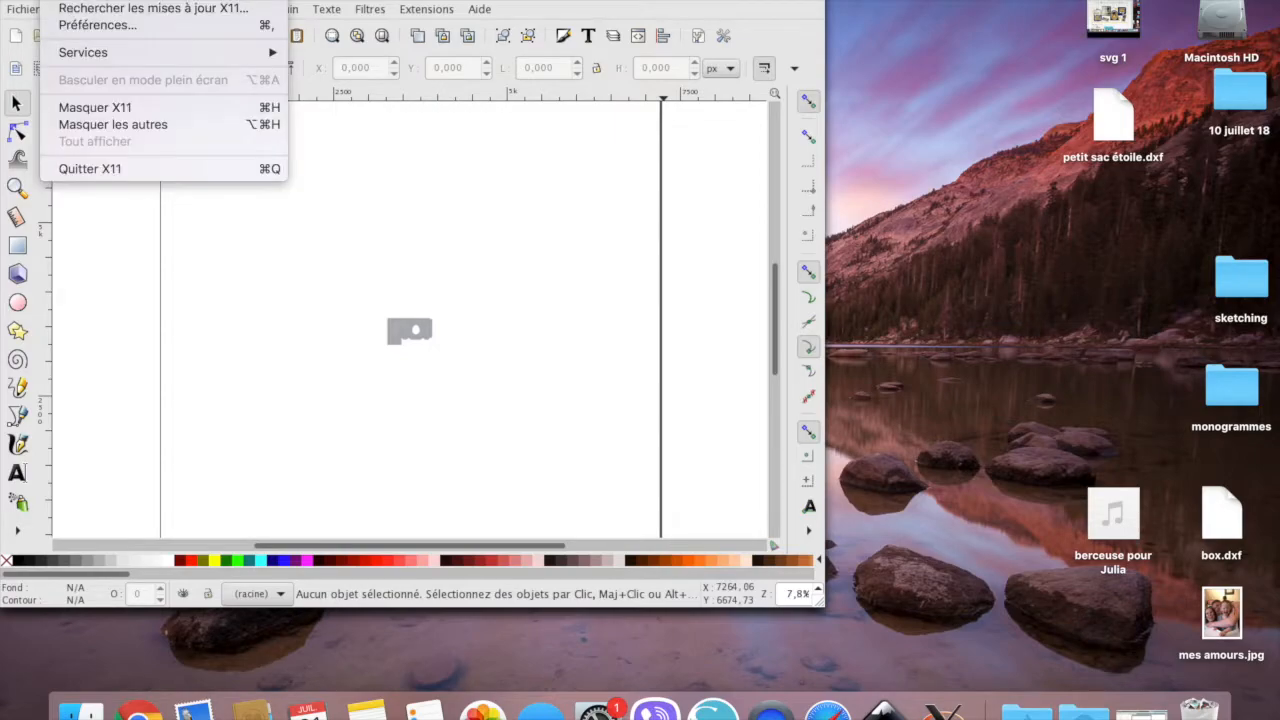
click(102, 171)
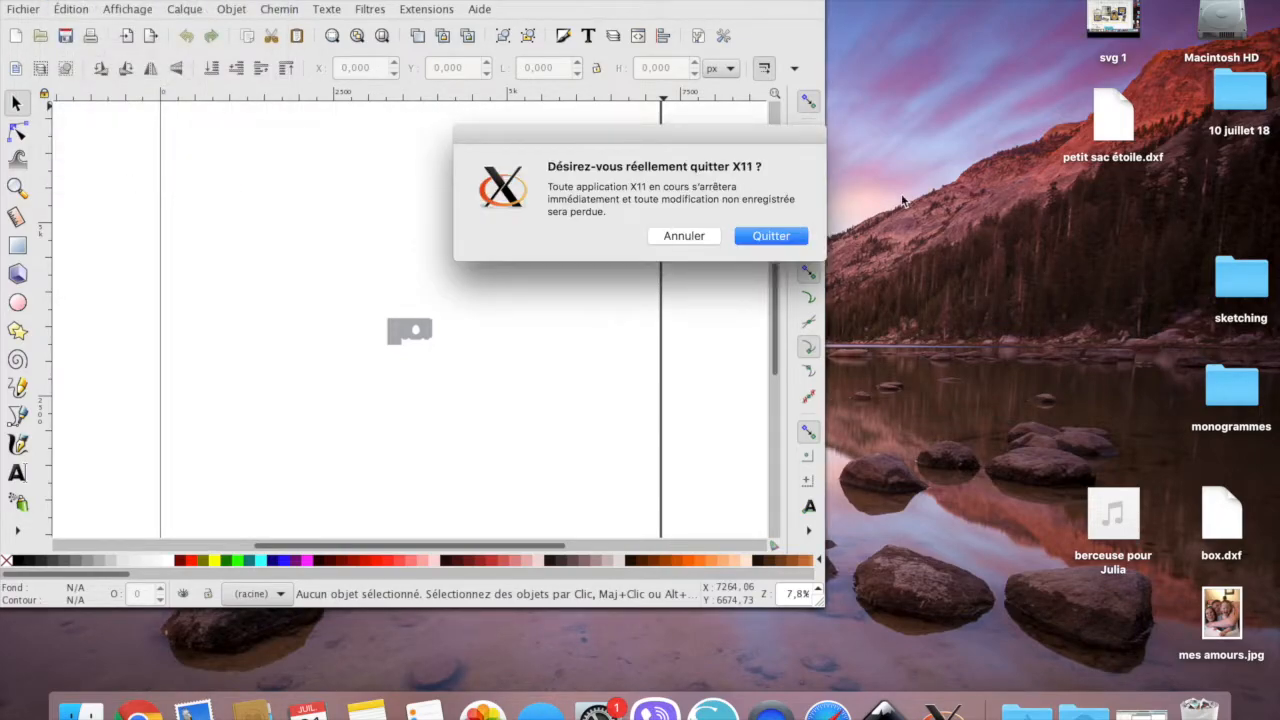
click(768, 236)
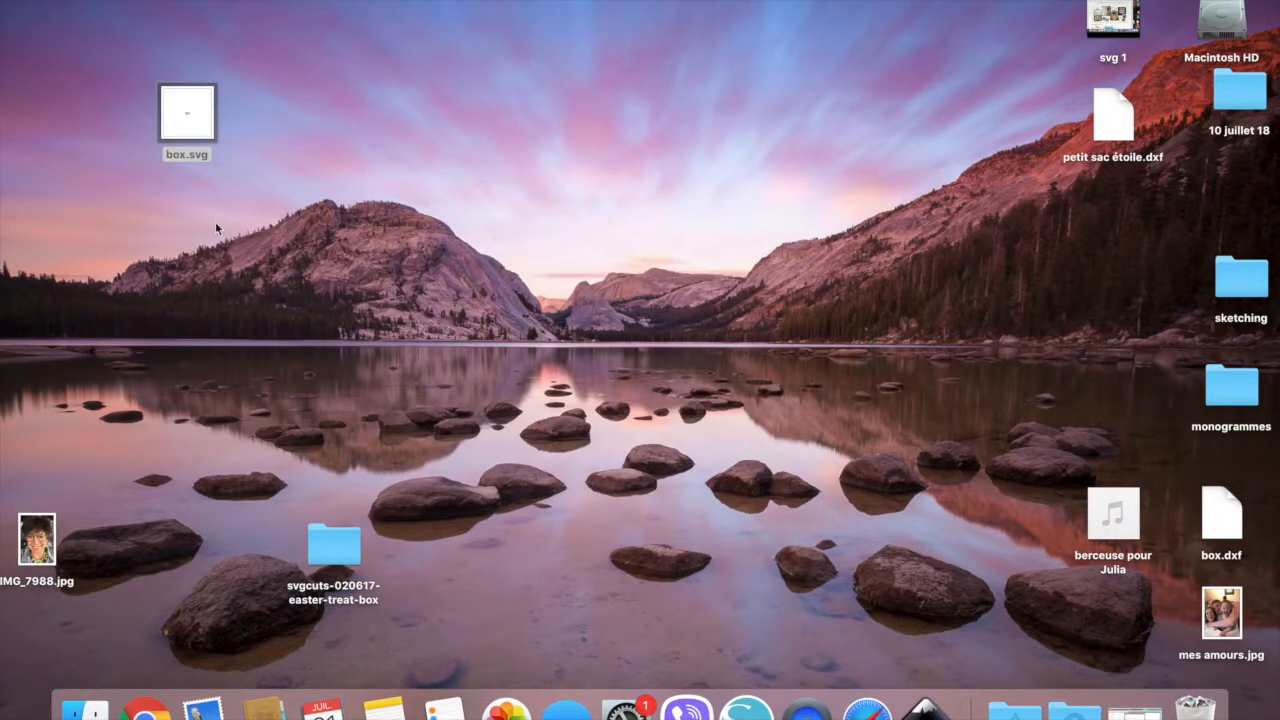
drag(187, 115, 57, 433)
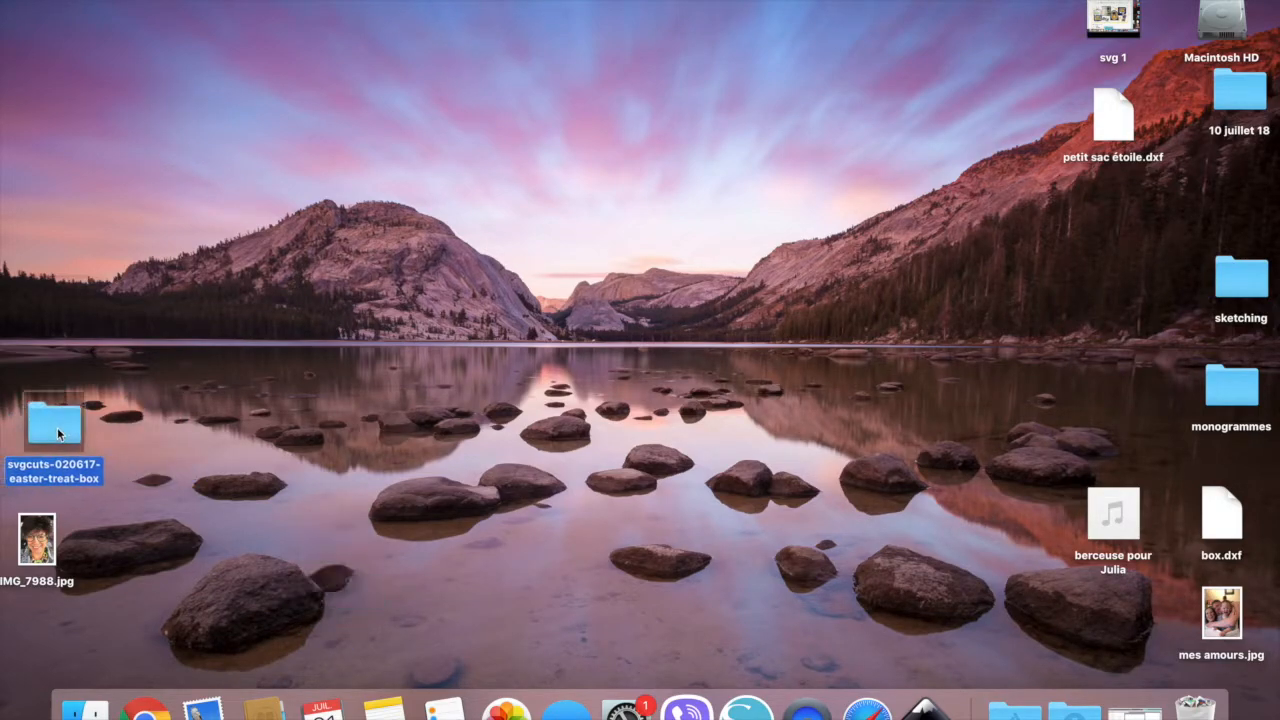
Switch to Silhouette Studio, create a new drawing, and open petit sac étoile.dxf from the Bureau folder.
click(1135, 708)
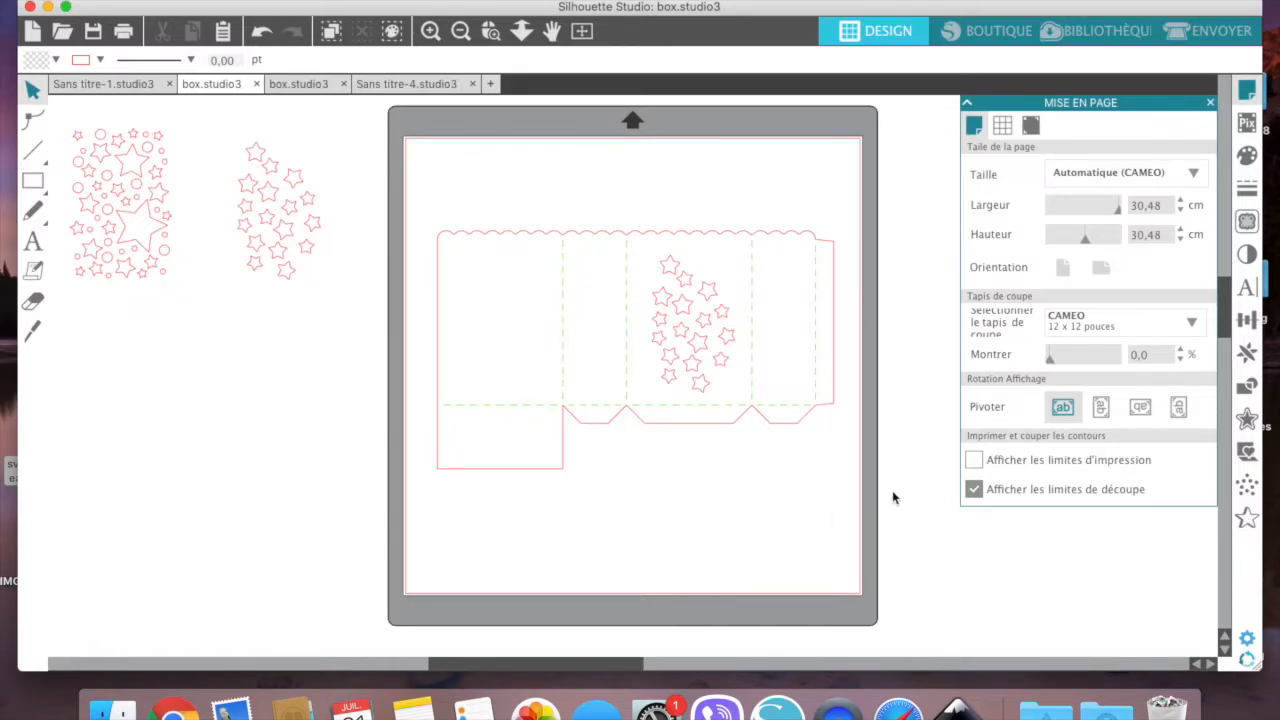
key(super+n)
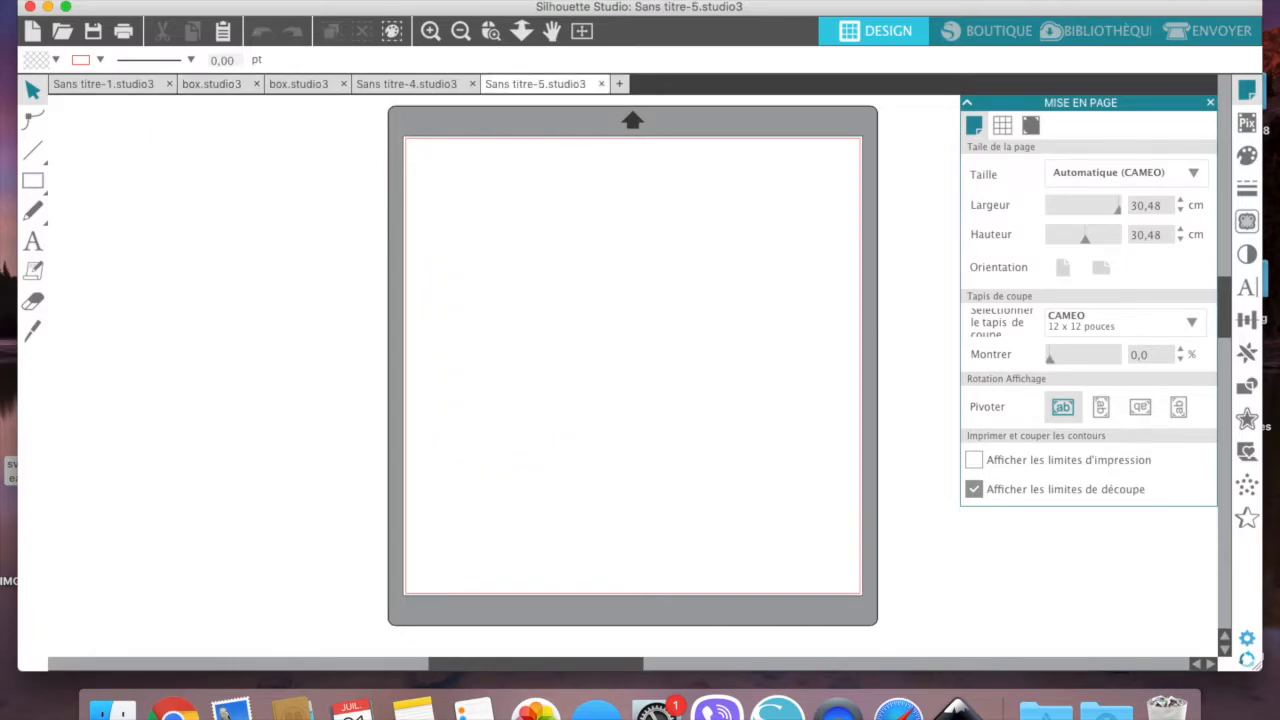
click(188, 0)
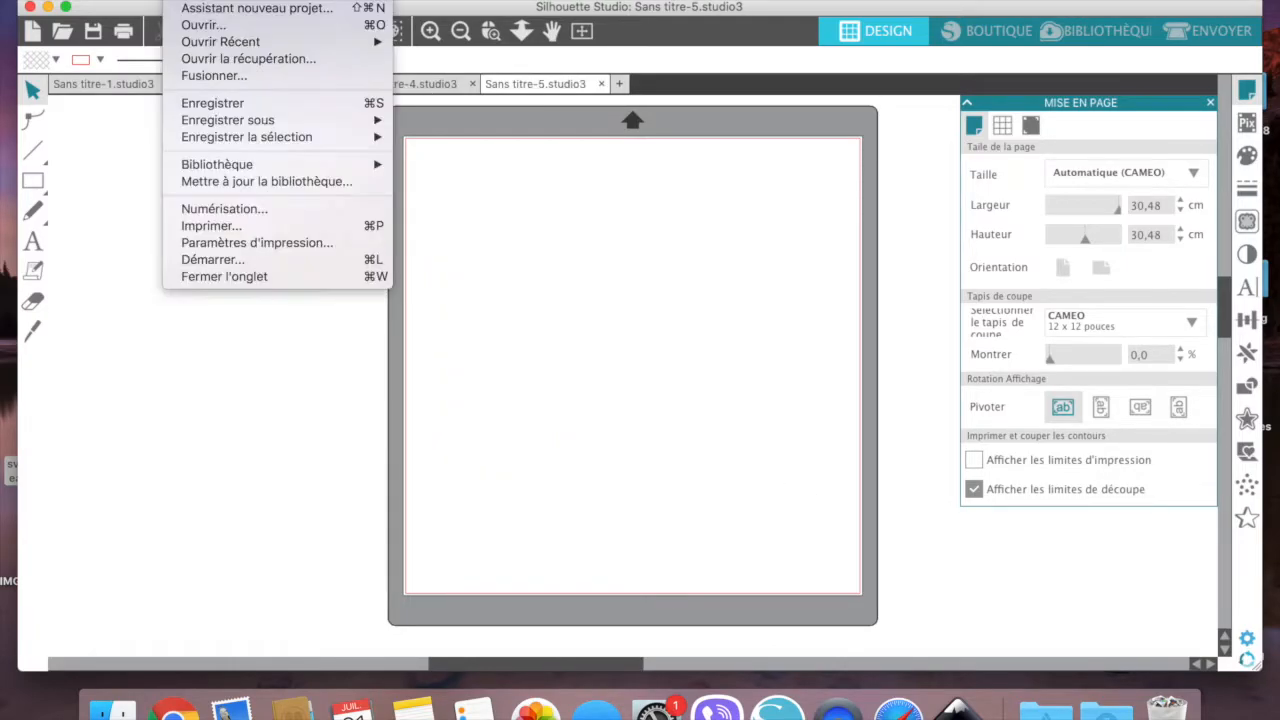
click(199, 30)
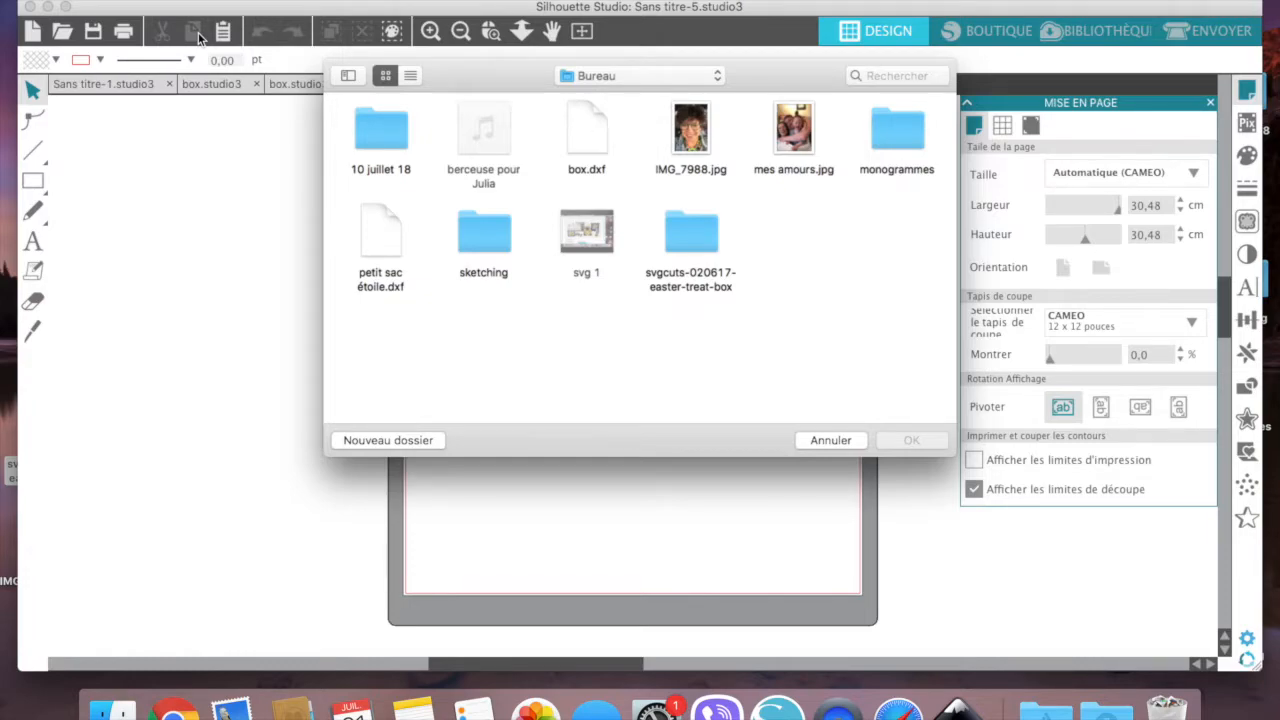
click(401, 240)
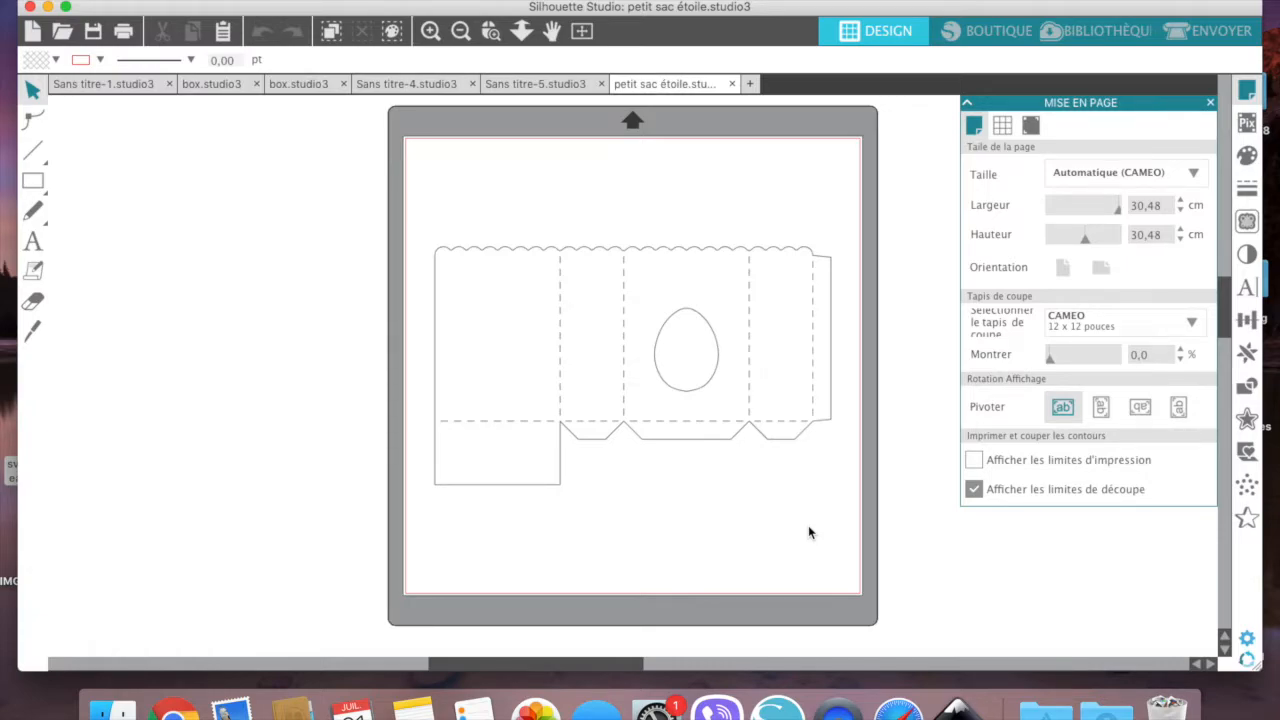
Split the imported box's compound path into separate shapes and delete the egg-shaped window.
click(585, 252)
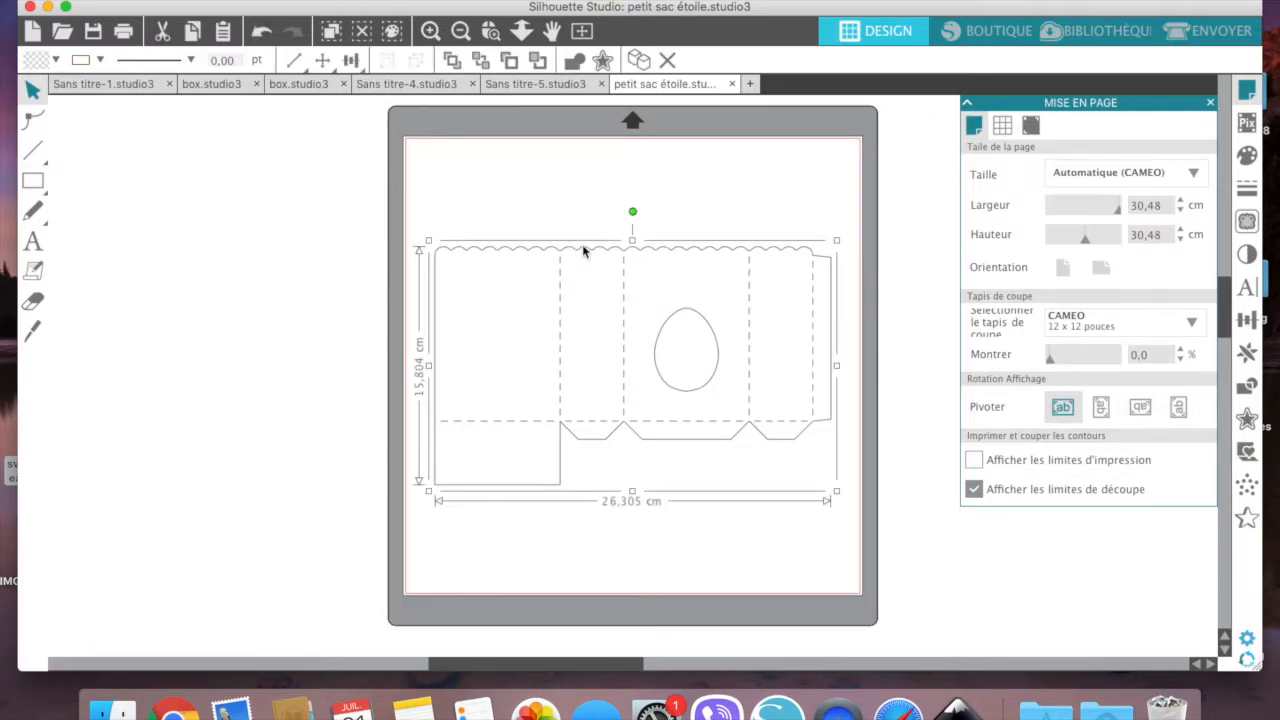
right_click(584, 251)
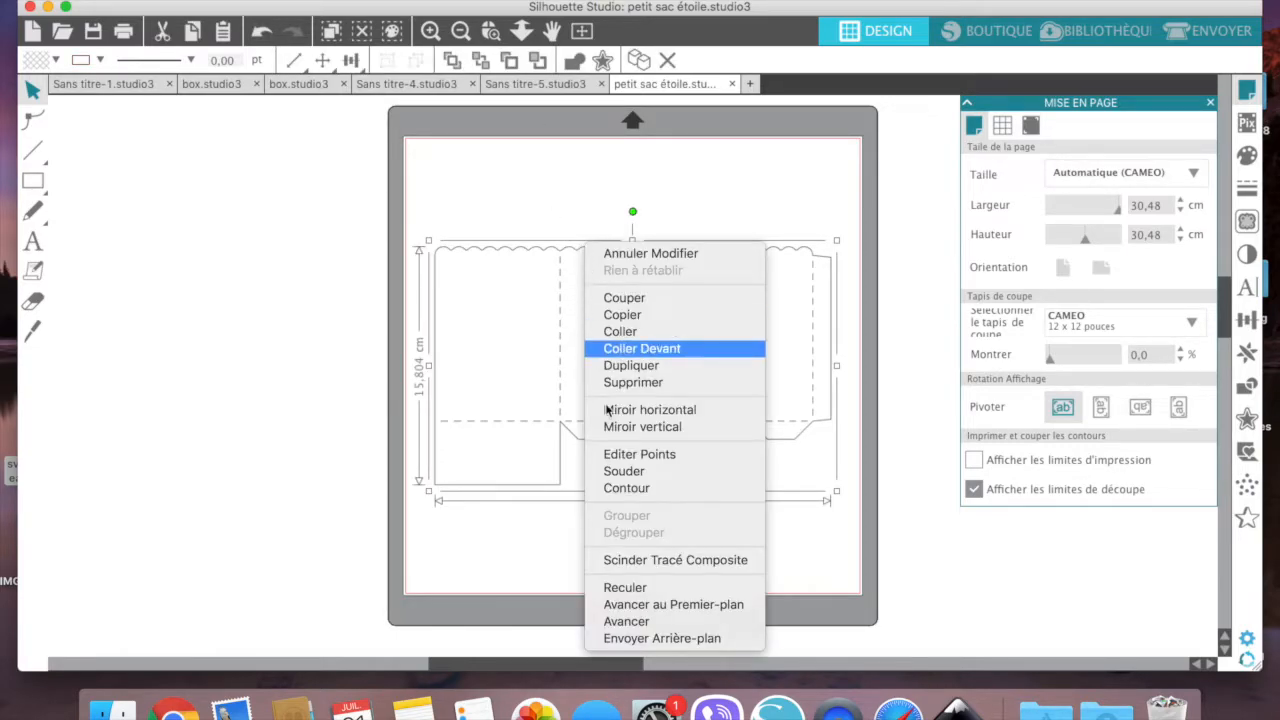
click(621, 563)
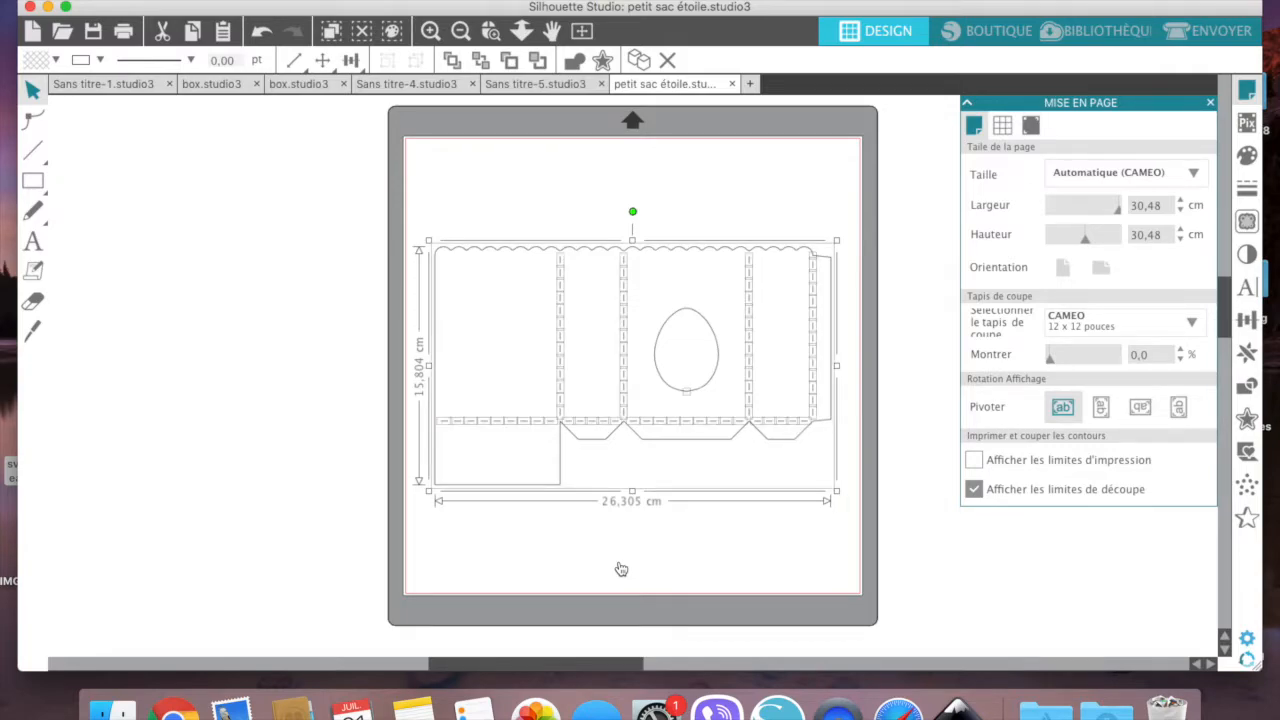
click(680, 557)
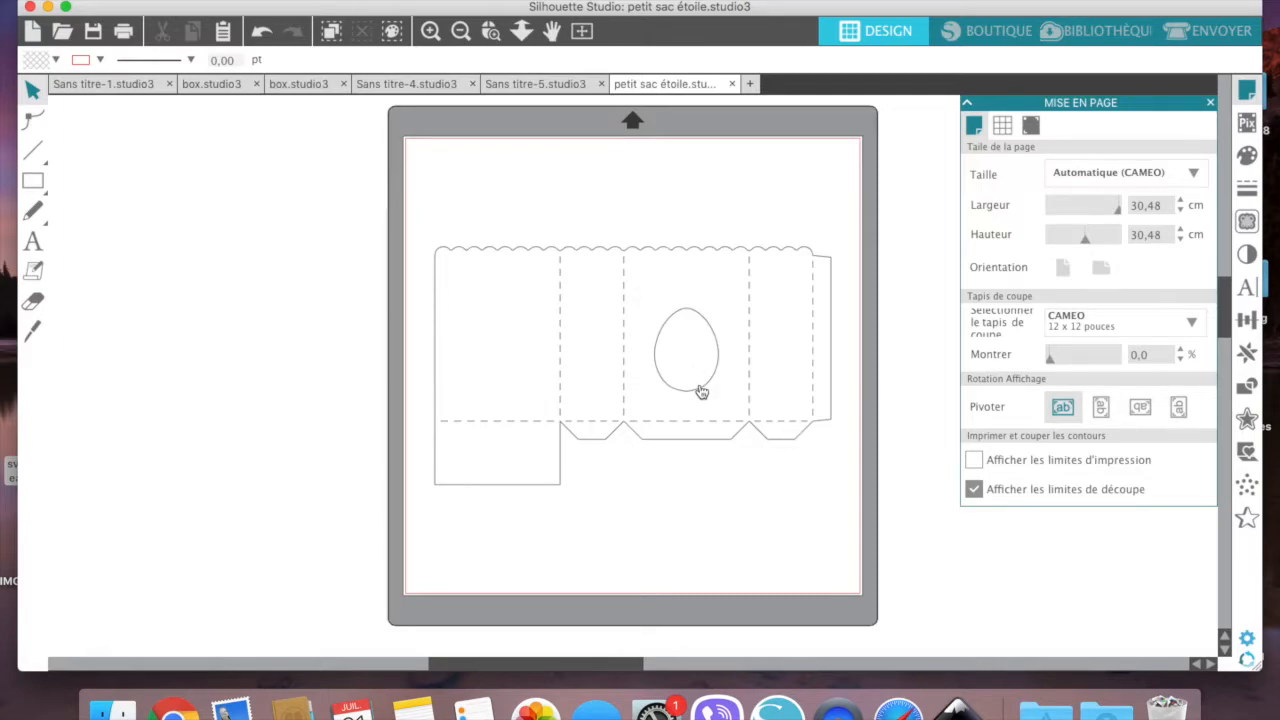
click(702, 392)
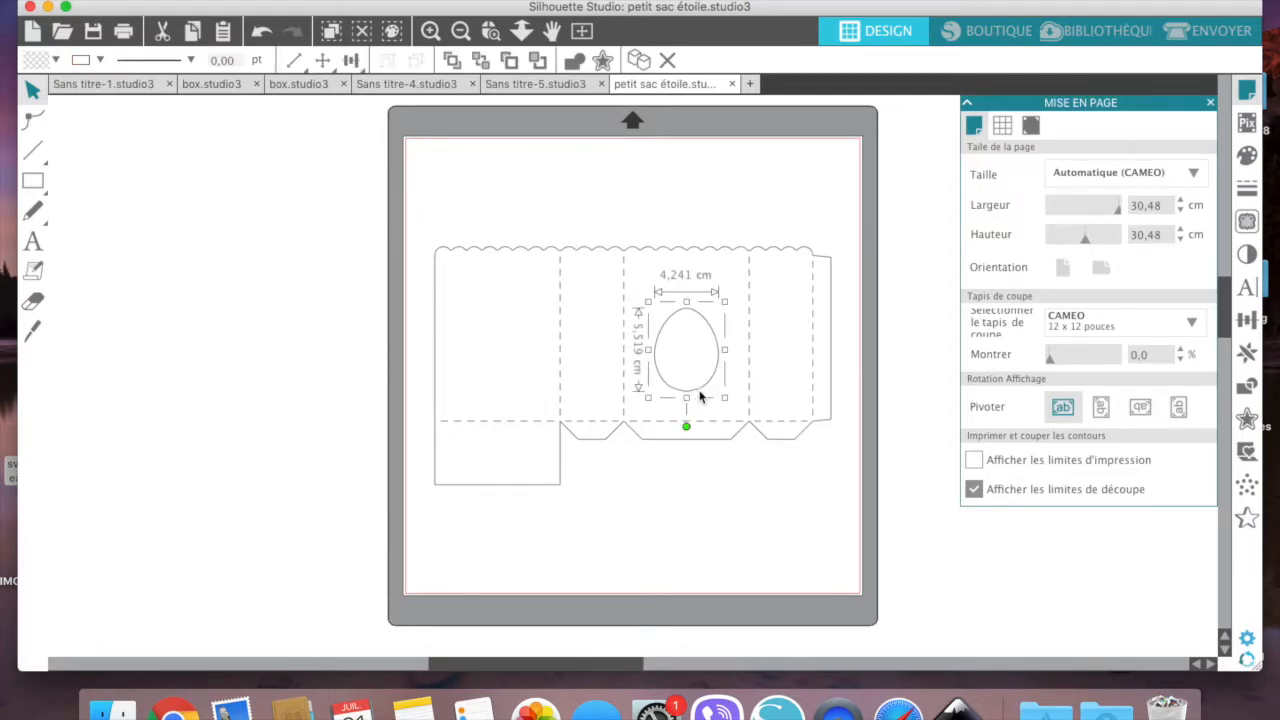
key(Delete)
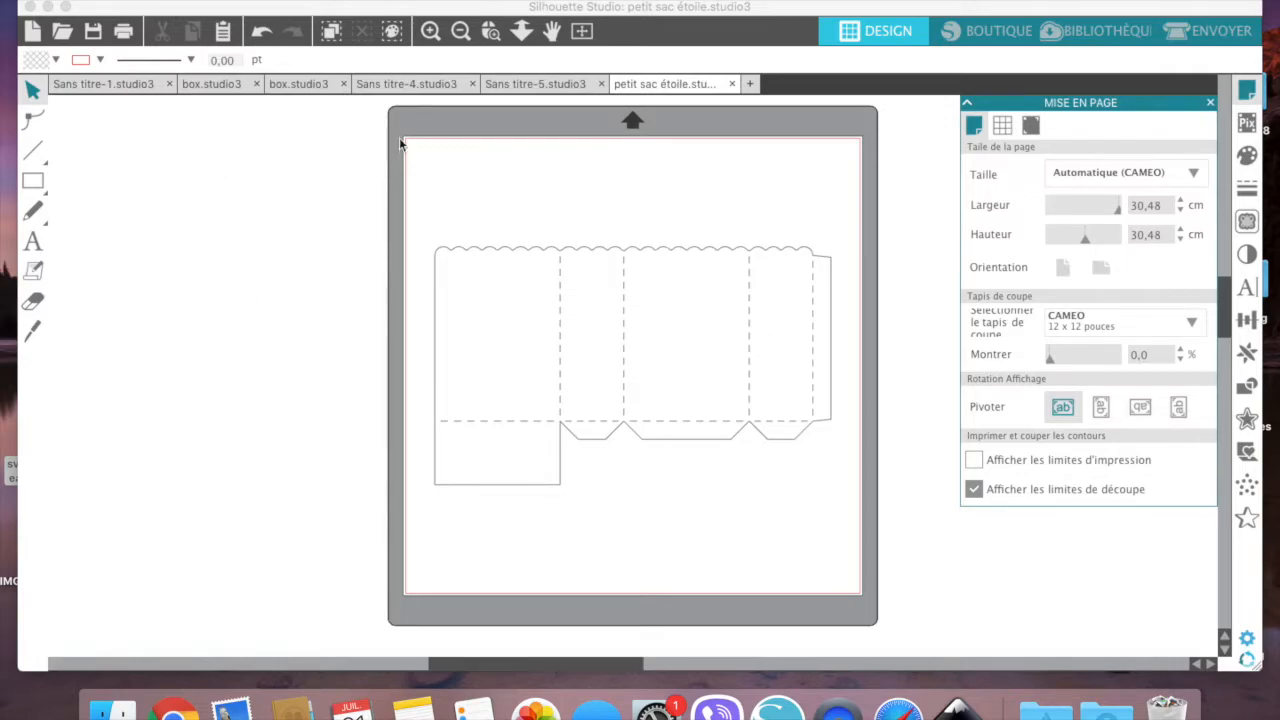
Copy the outer box outline and delete the original, leaving only the dashed fold lines on the page.
click(488, 257)
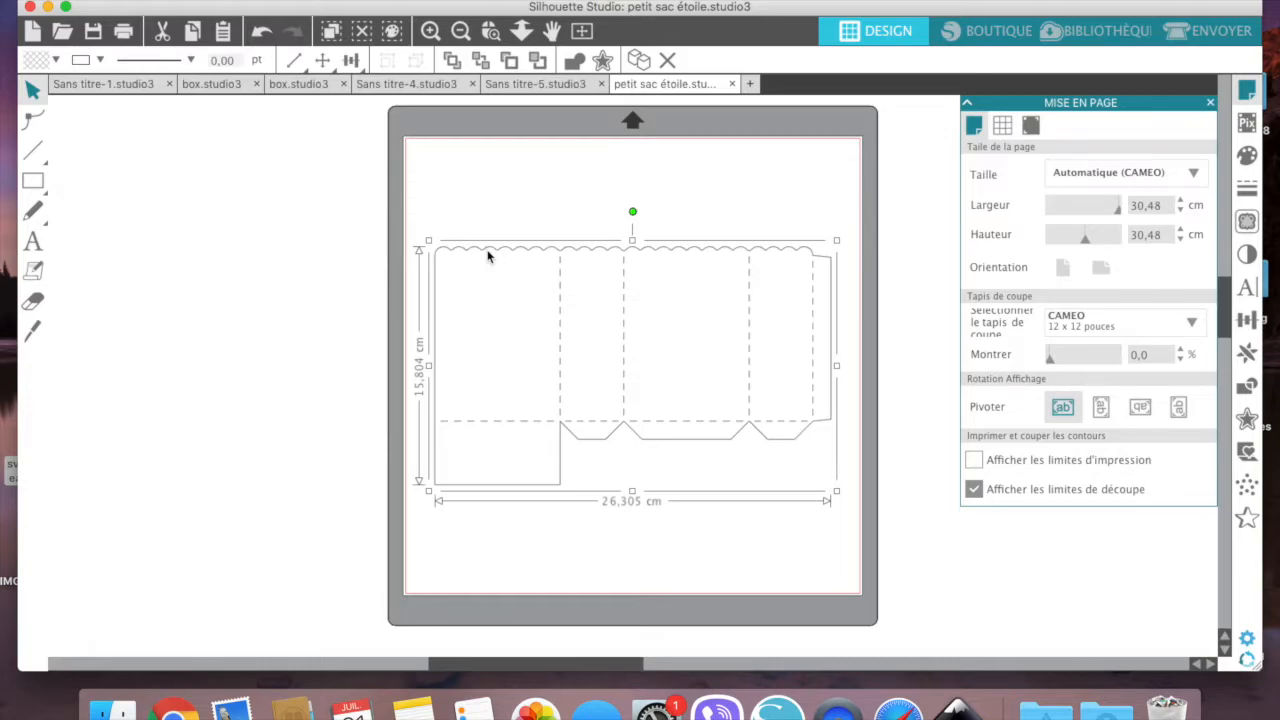
right_click(488, 257)
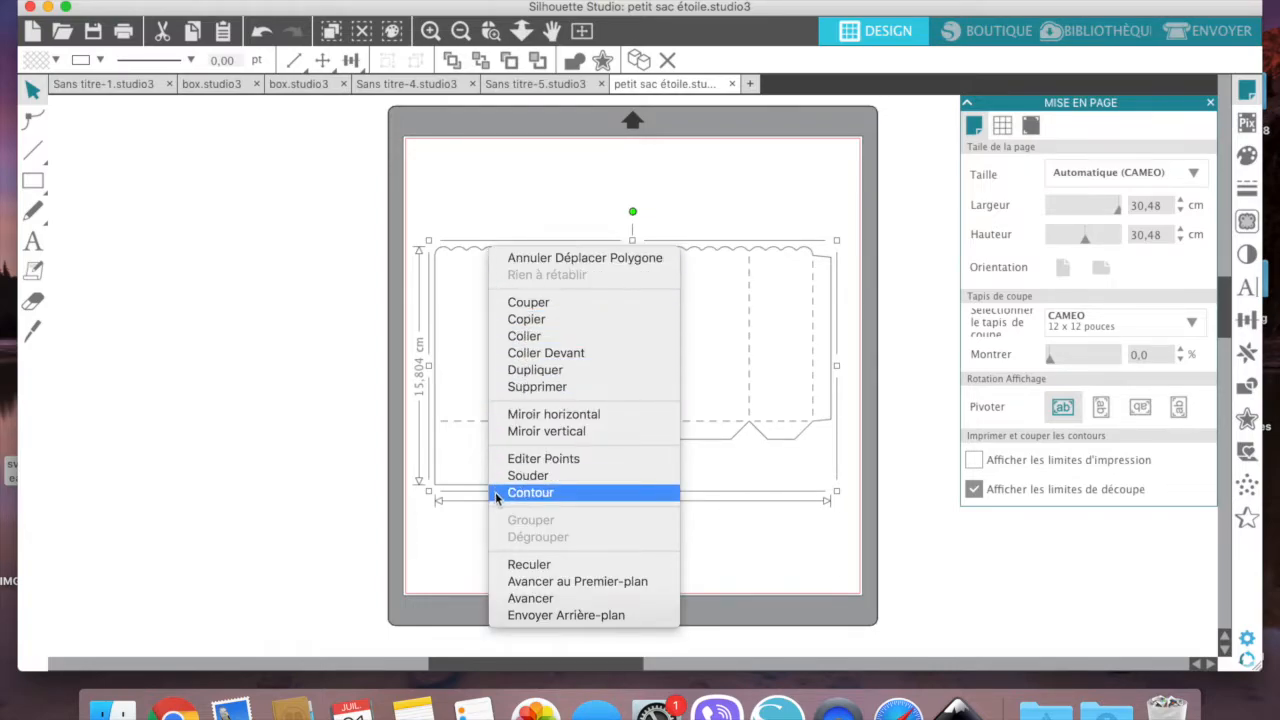
click(545, 319)
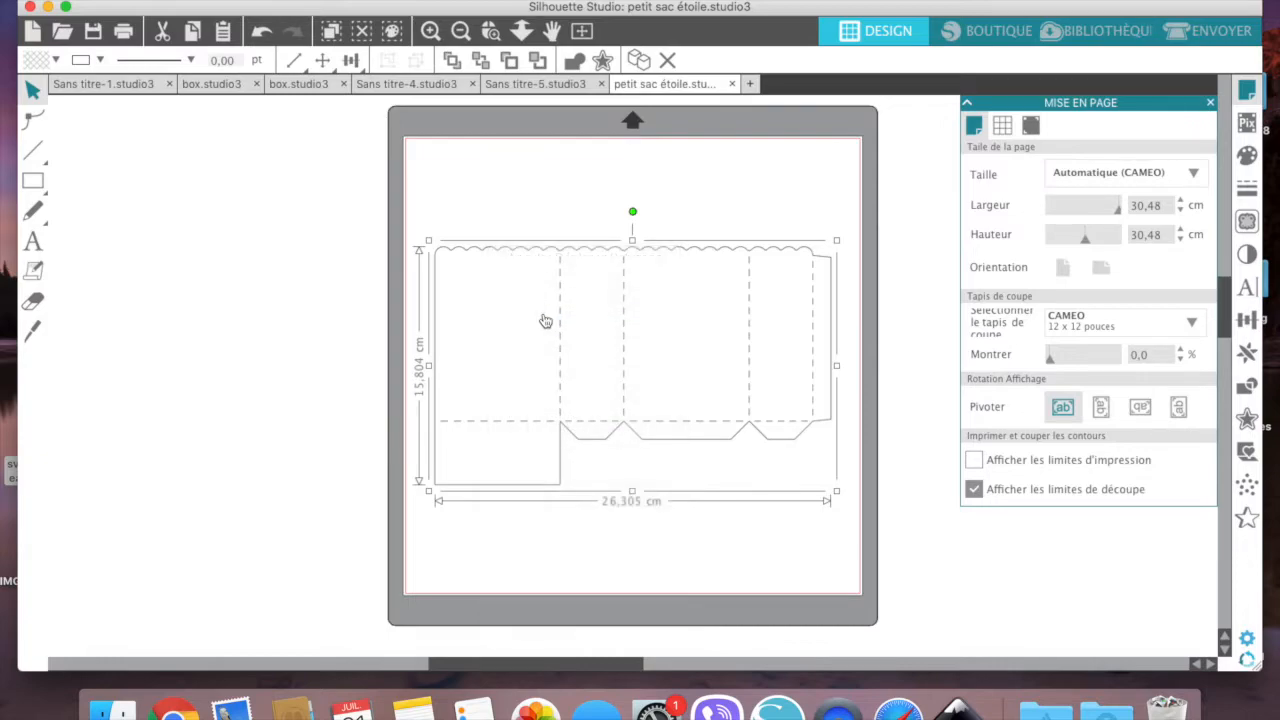
right_click(537, 253)
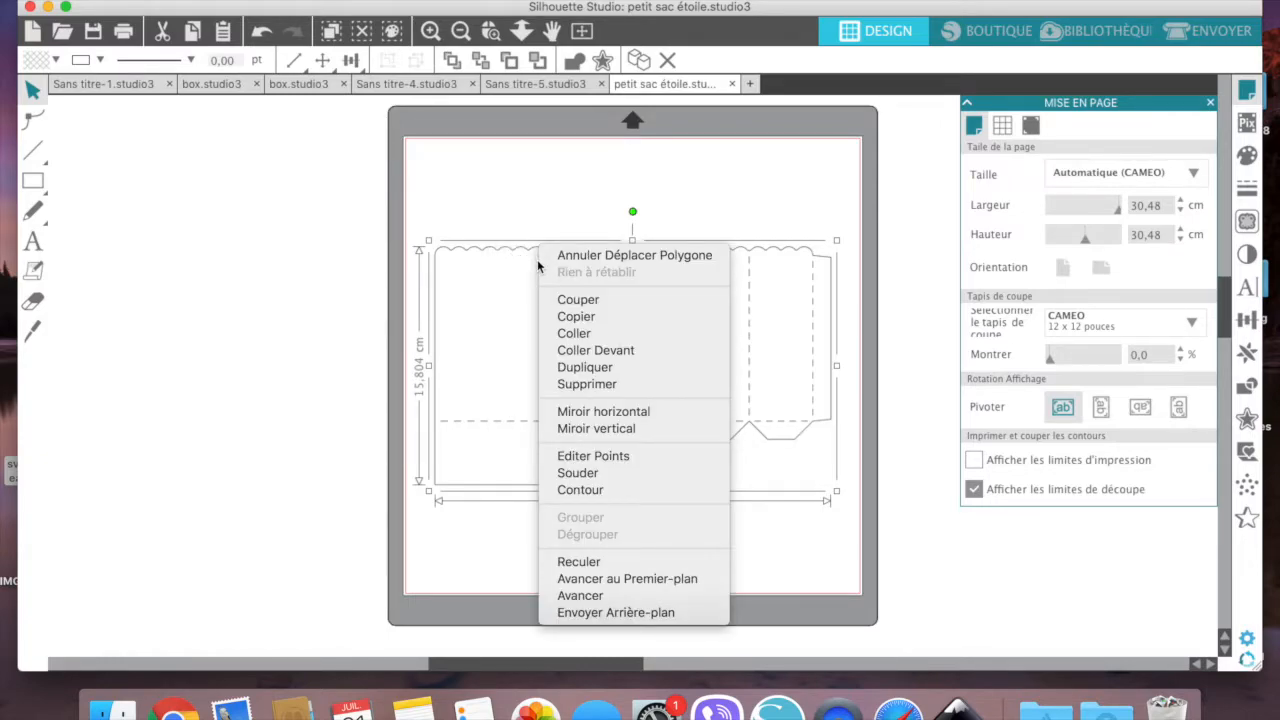
click(587, 384)
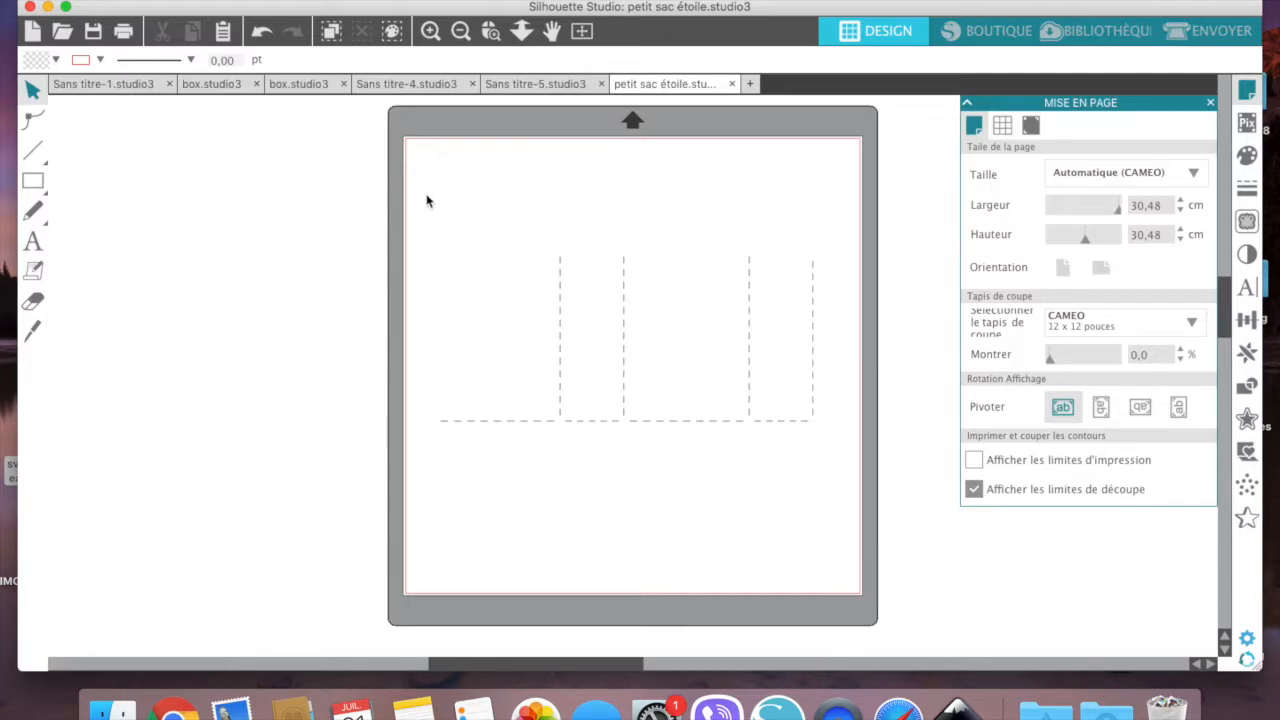
Select all the dashed fold lines, weld them, and group them into one object.
drag(424, 199, 888, 525)
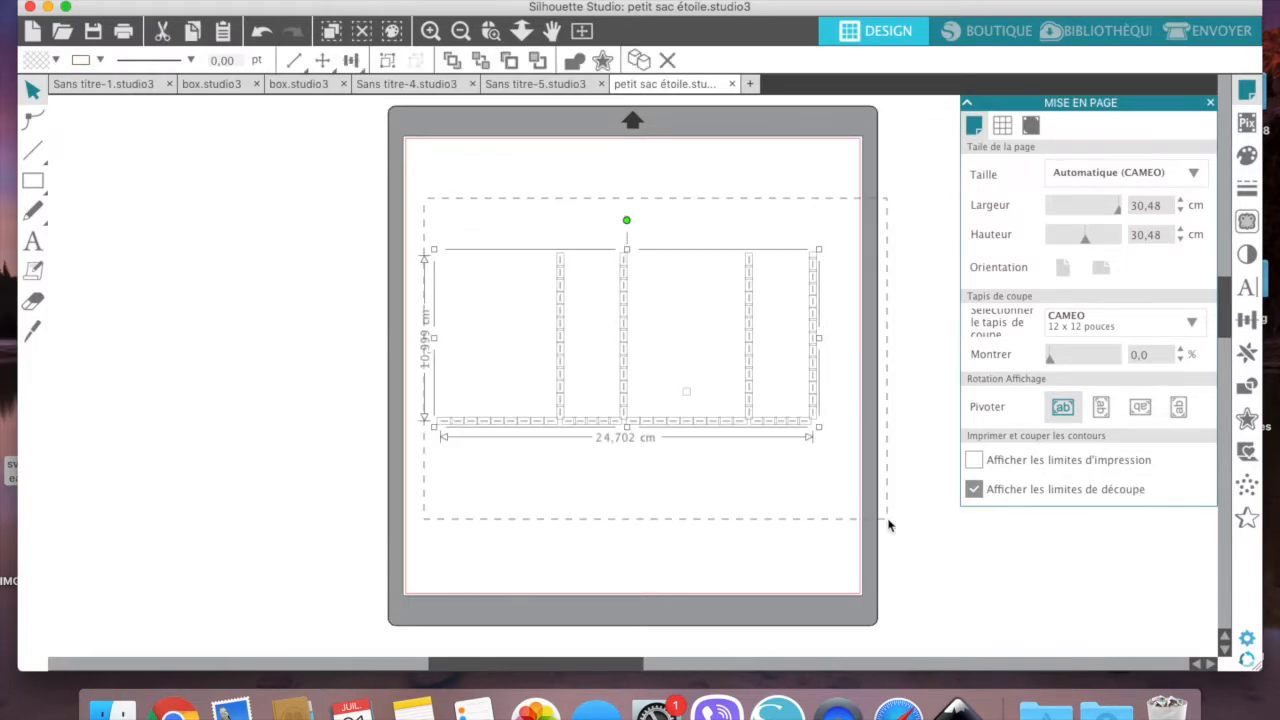
right_click(713, 342)
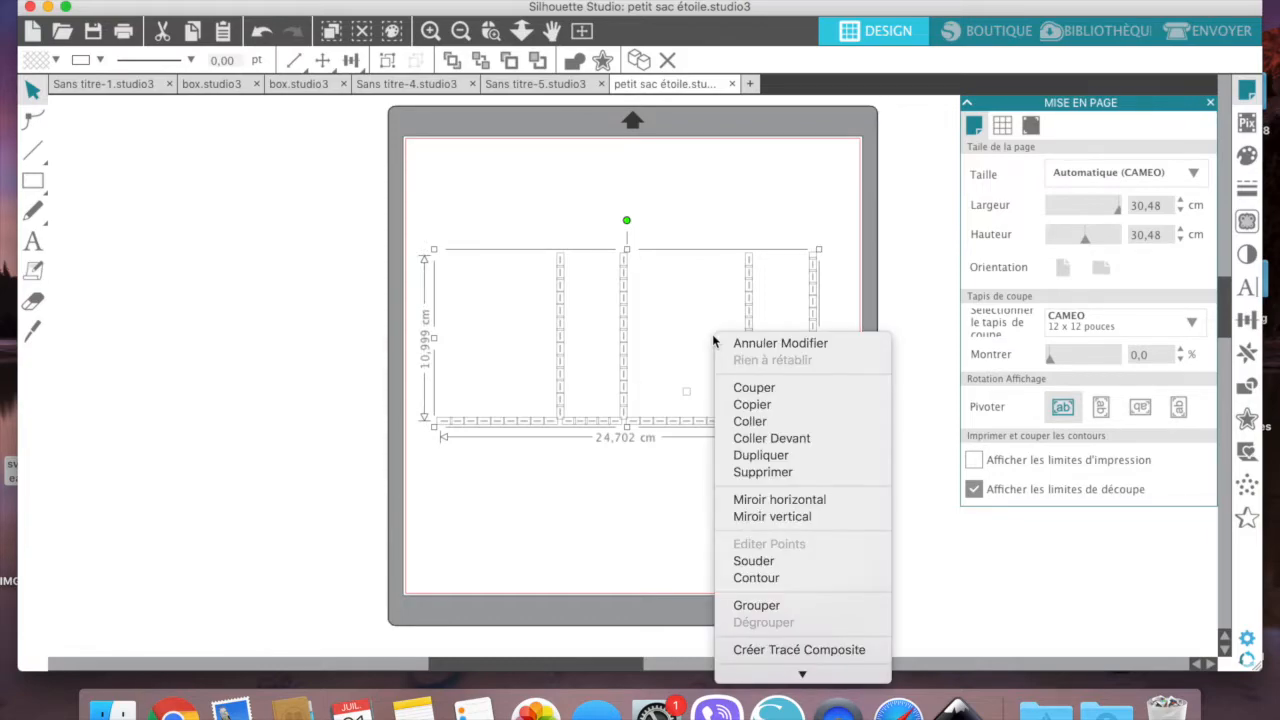
click(738, 560)
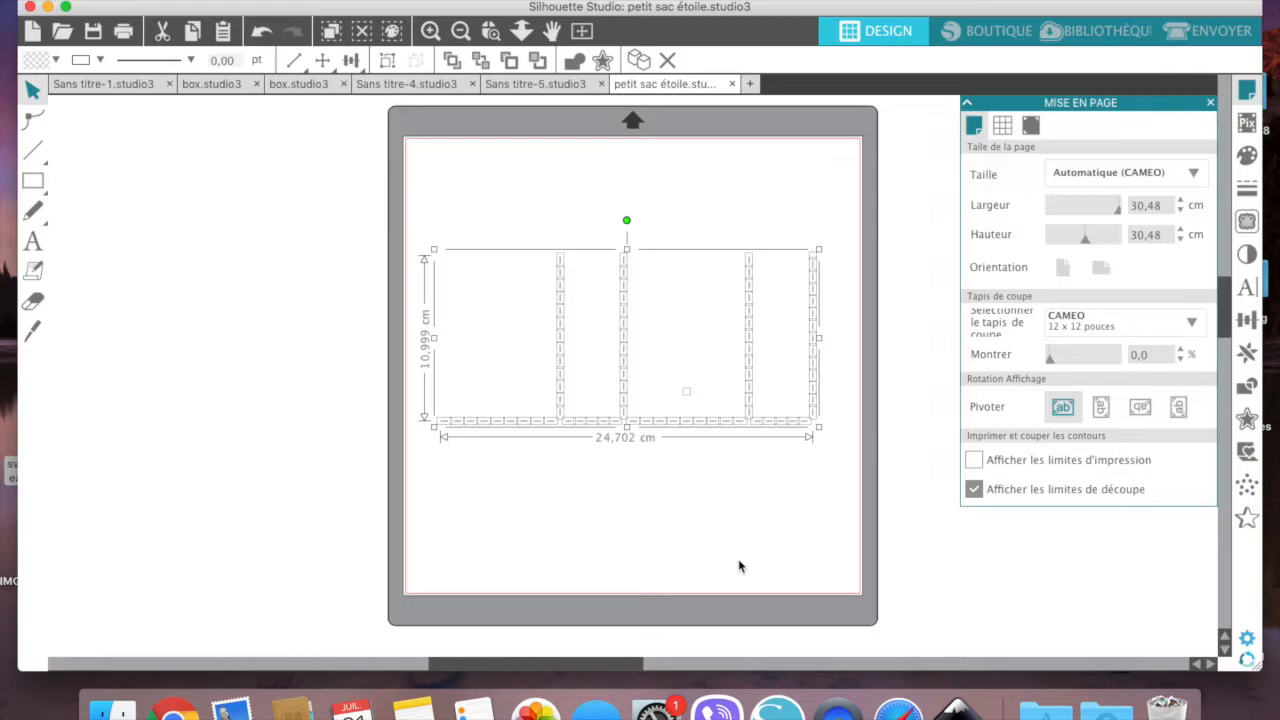
right_click(617, 303)
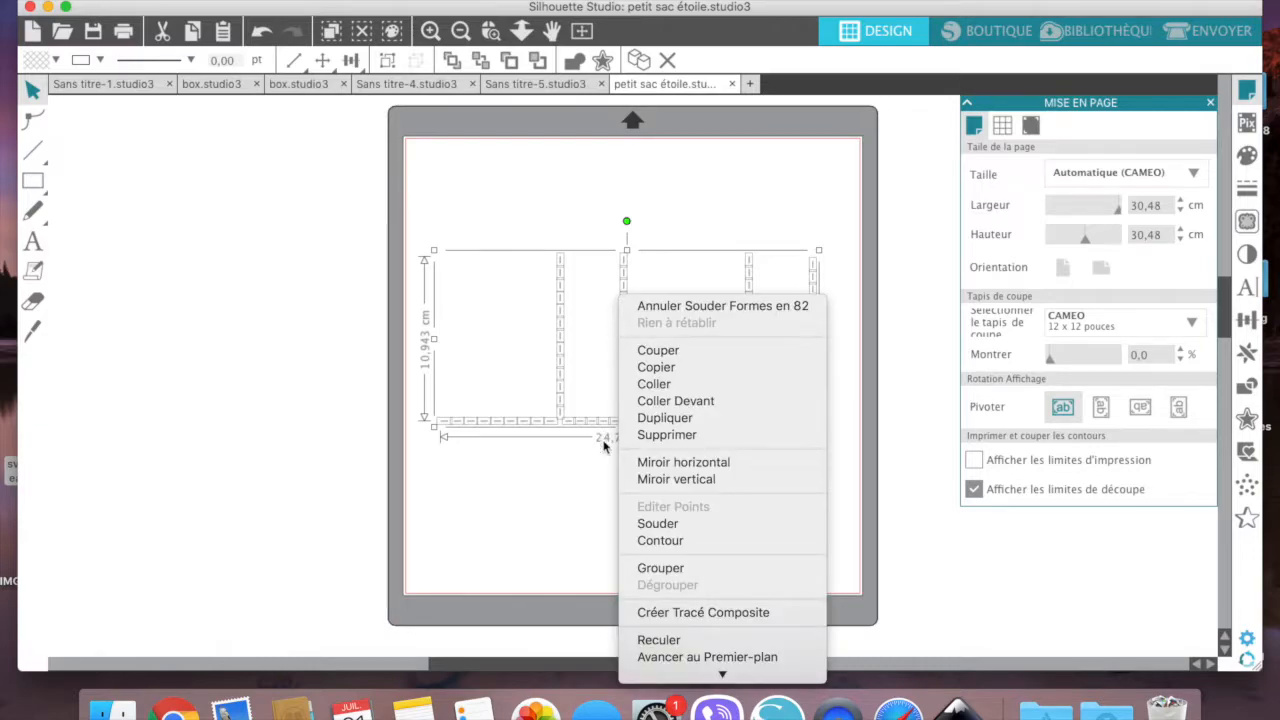
click(637, 566)
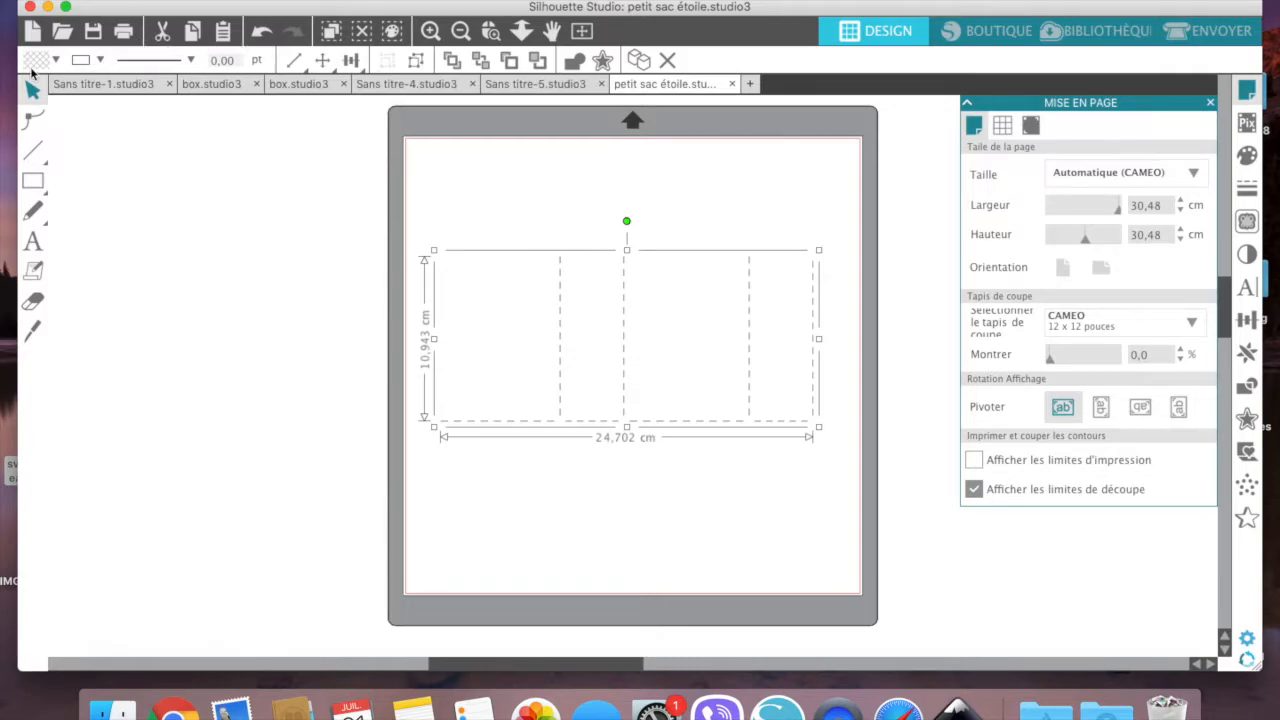
Change the line colour of the grouped fold lines to green and deselect them.
click(101, 62)
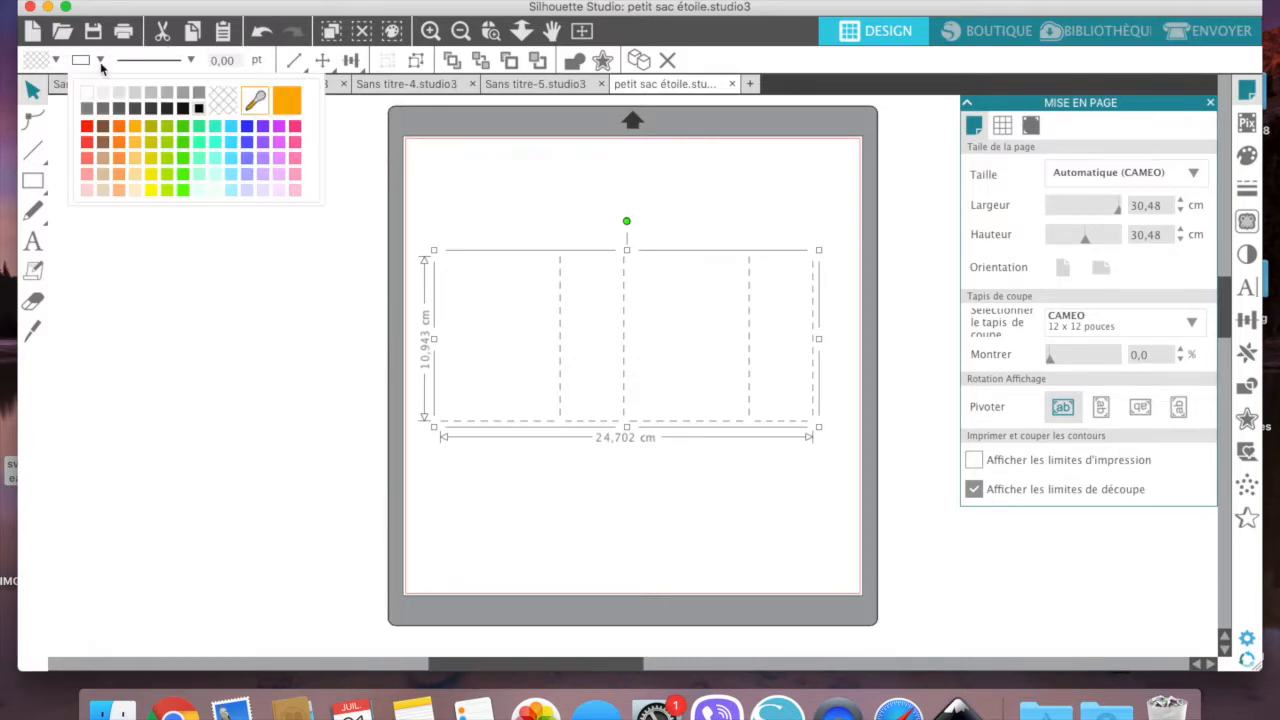
click(185, 129)
click(534, 199)
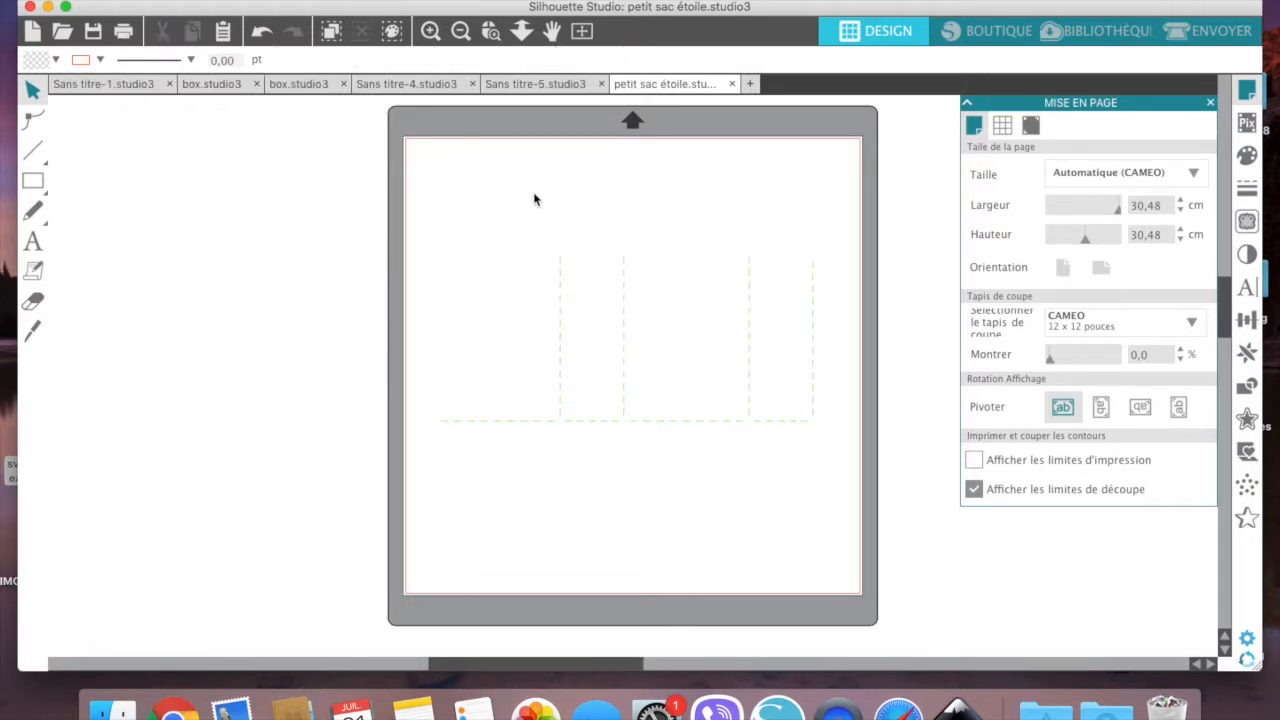
Paste the copied box outline in front, at its original position around the green fold lines.
right_click(511, 294)
click(511, 294)
right_click(511, 294)
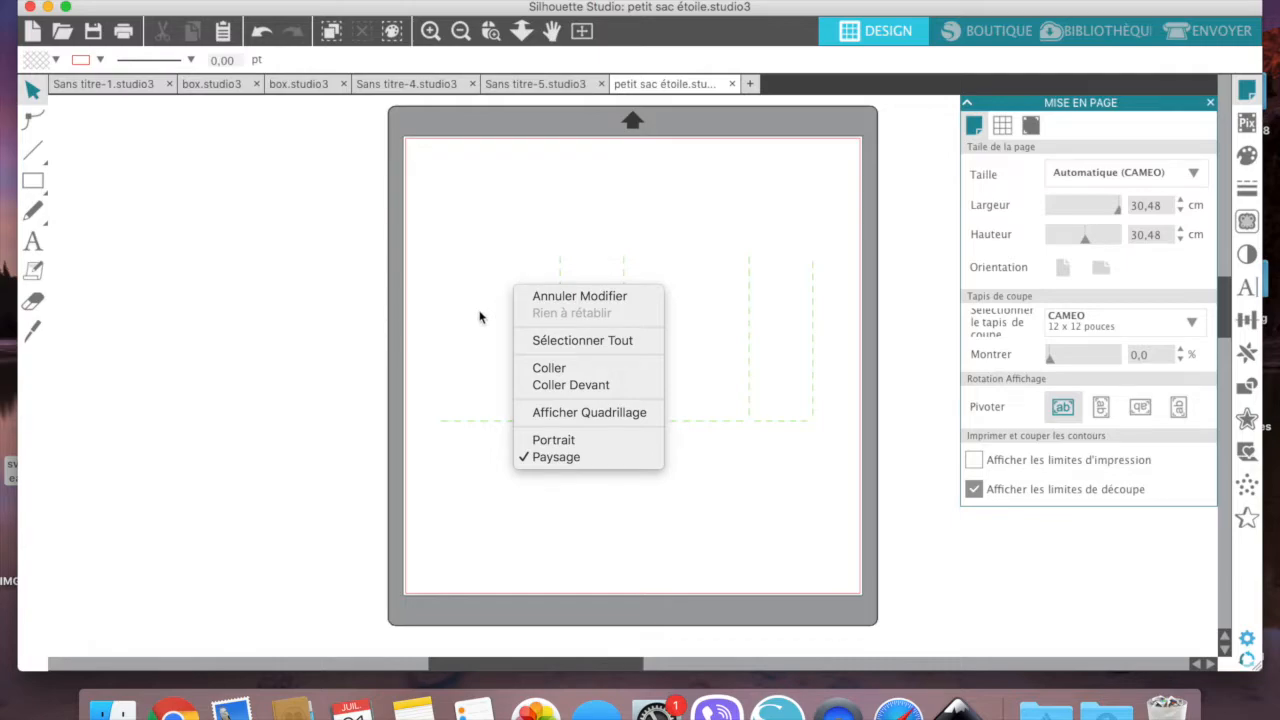
click(479, 316)
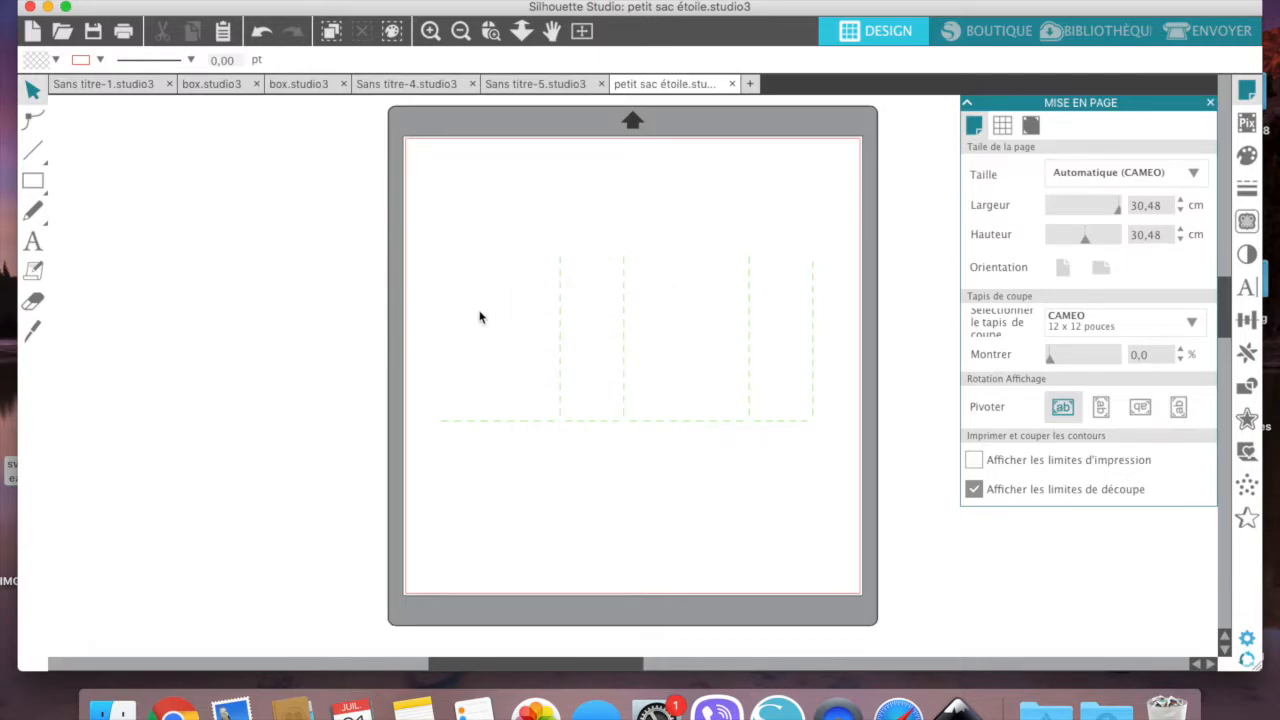
right_click(479, 316)
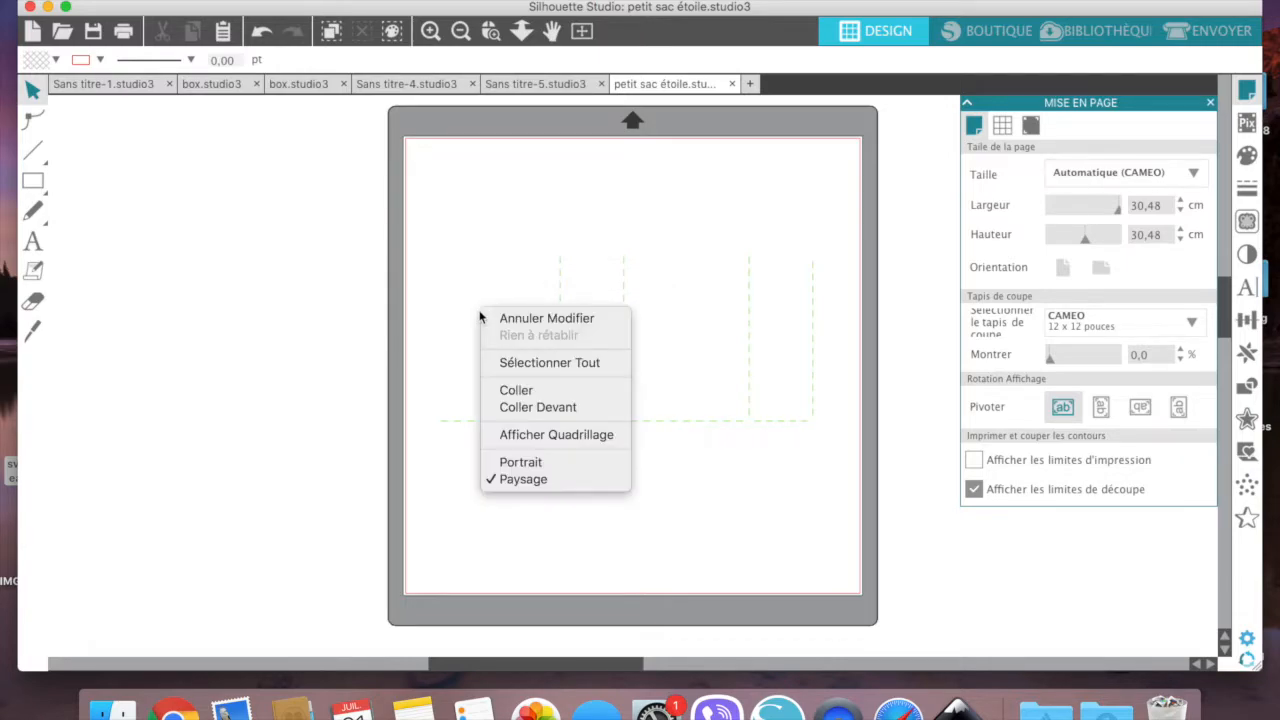
click(524, 411)
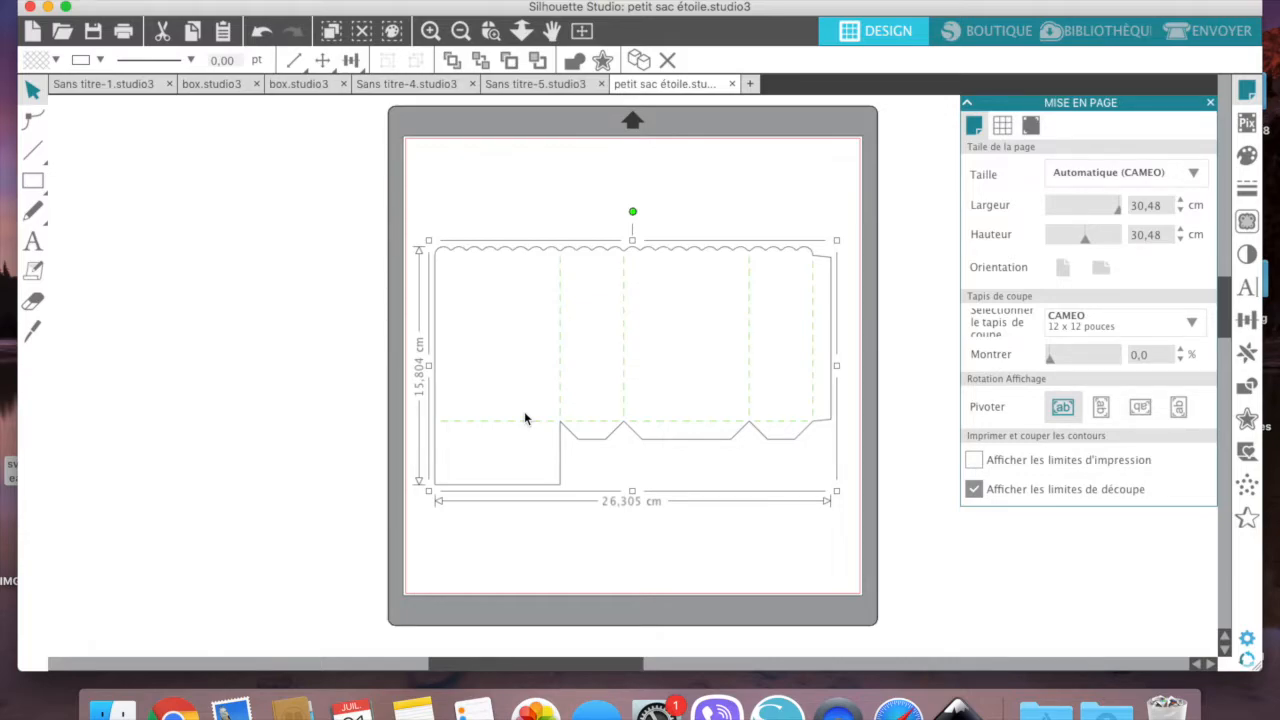
Change the line colour of the outer box outline to red and deselect it.
click(101, 62)
click(88, 128)
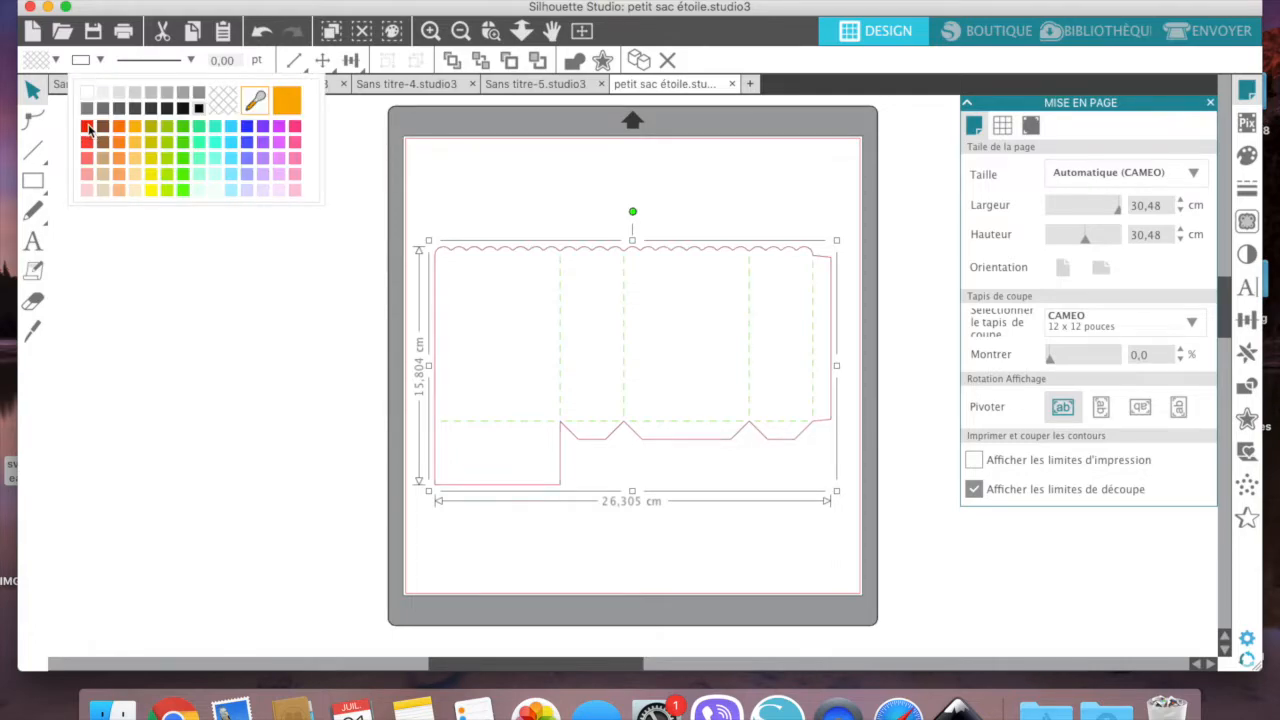
click(432, 183)
Select the red box outline together with the green fold lines, group them, and deselect the group.
drag(420, 198, 540, 371)
drag(685, 441, 966, 504)
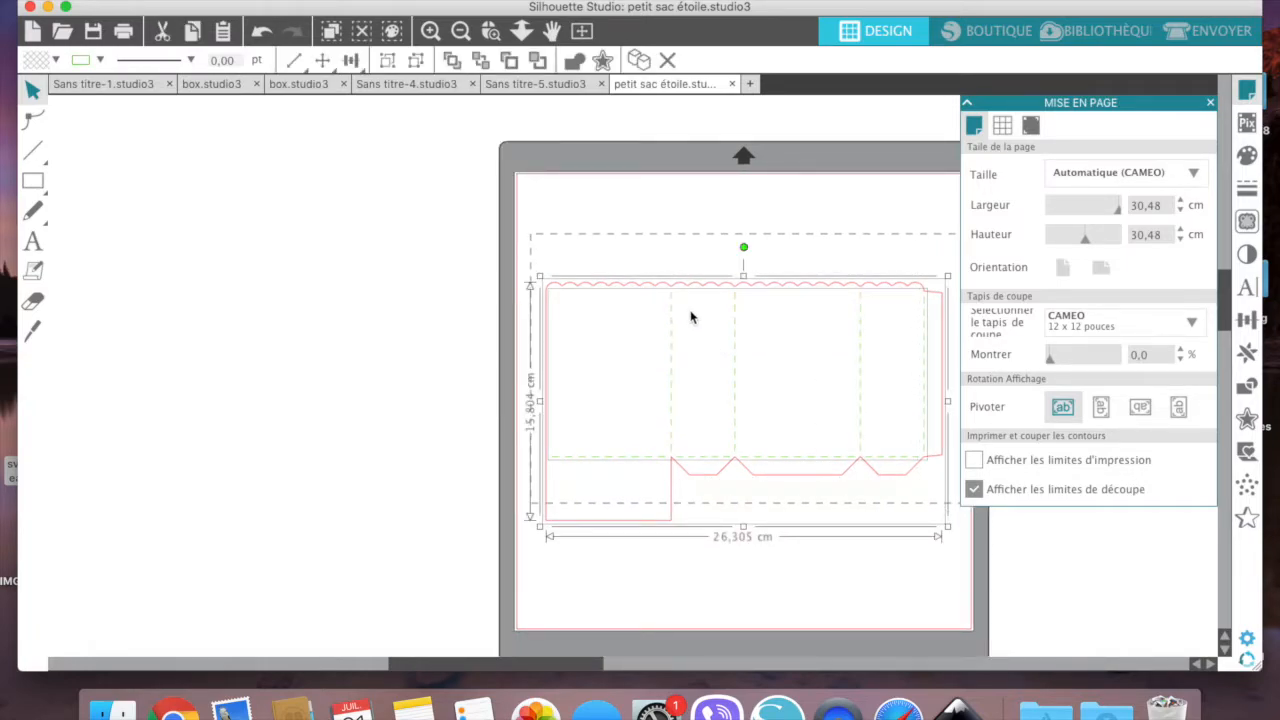
right_click(690, 317)
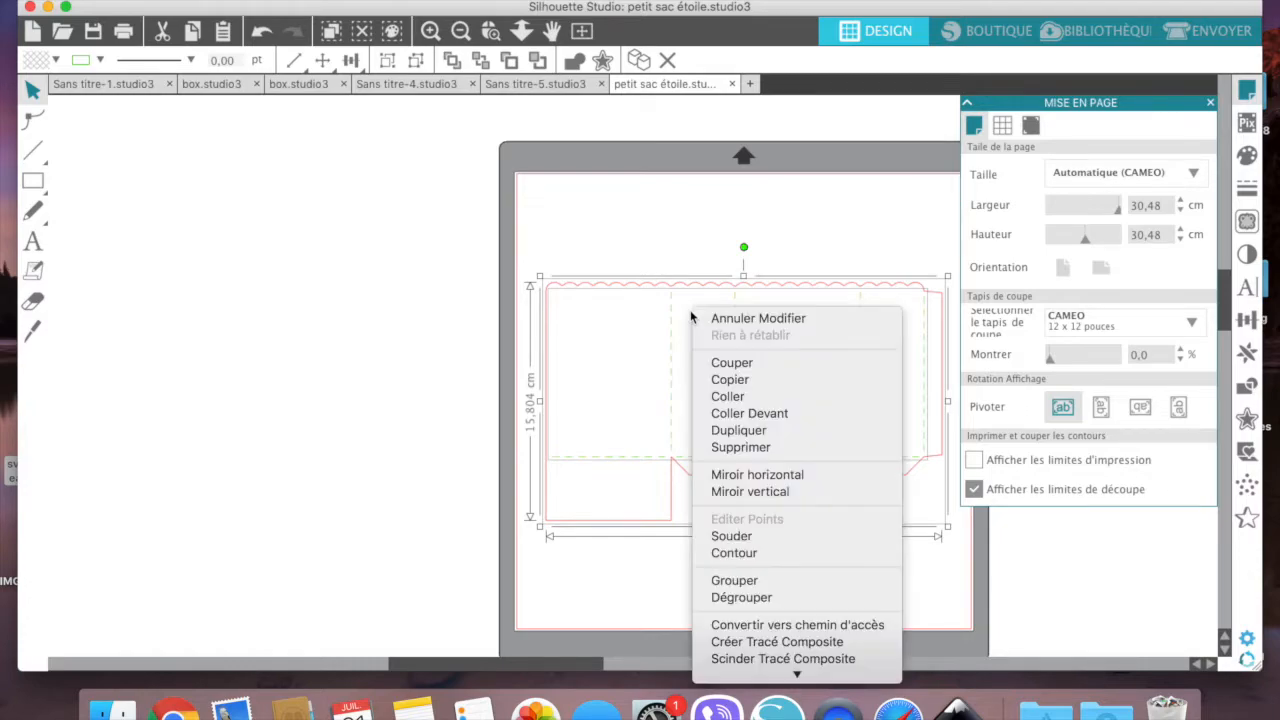
click(734, 580)
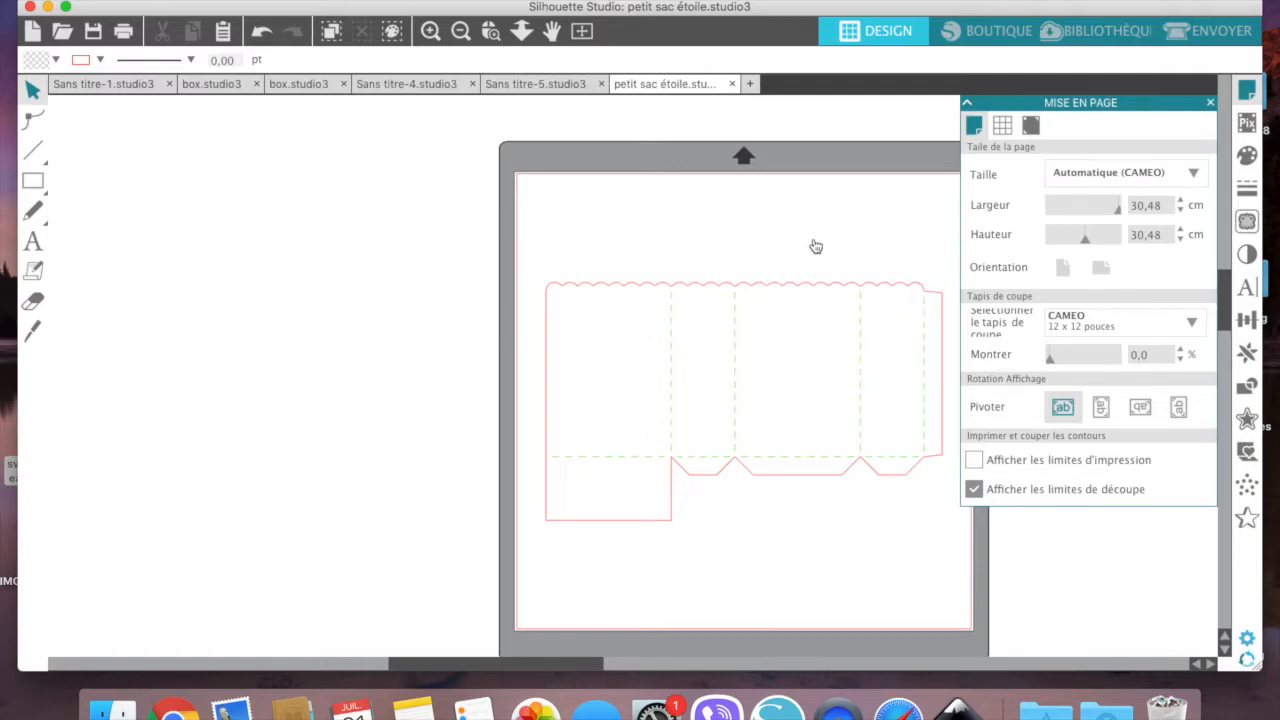
Move the grouped box design towards the upper-left corner of the cutting mat, keeping it inside the cut border.
click(818, 281)
drag(818, 279, 840, 314)
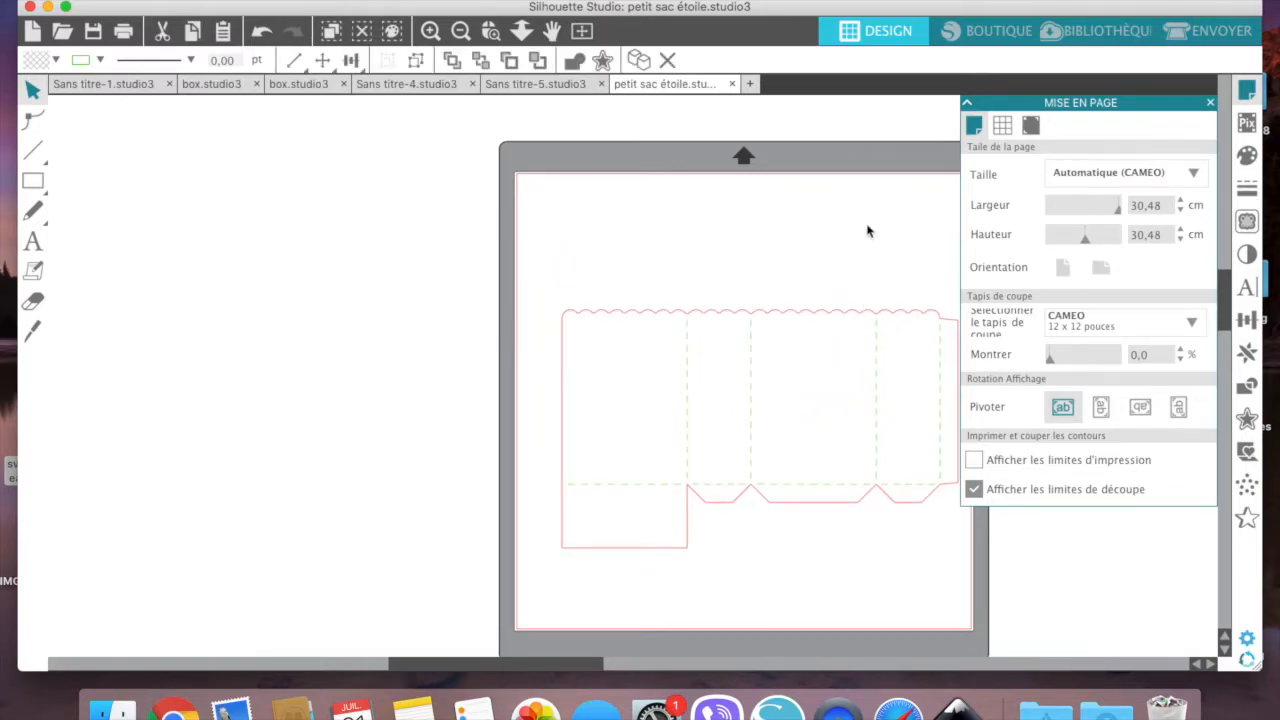
click(811, 224)
scroll(811, 224, right, 3)
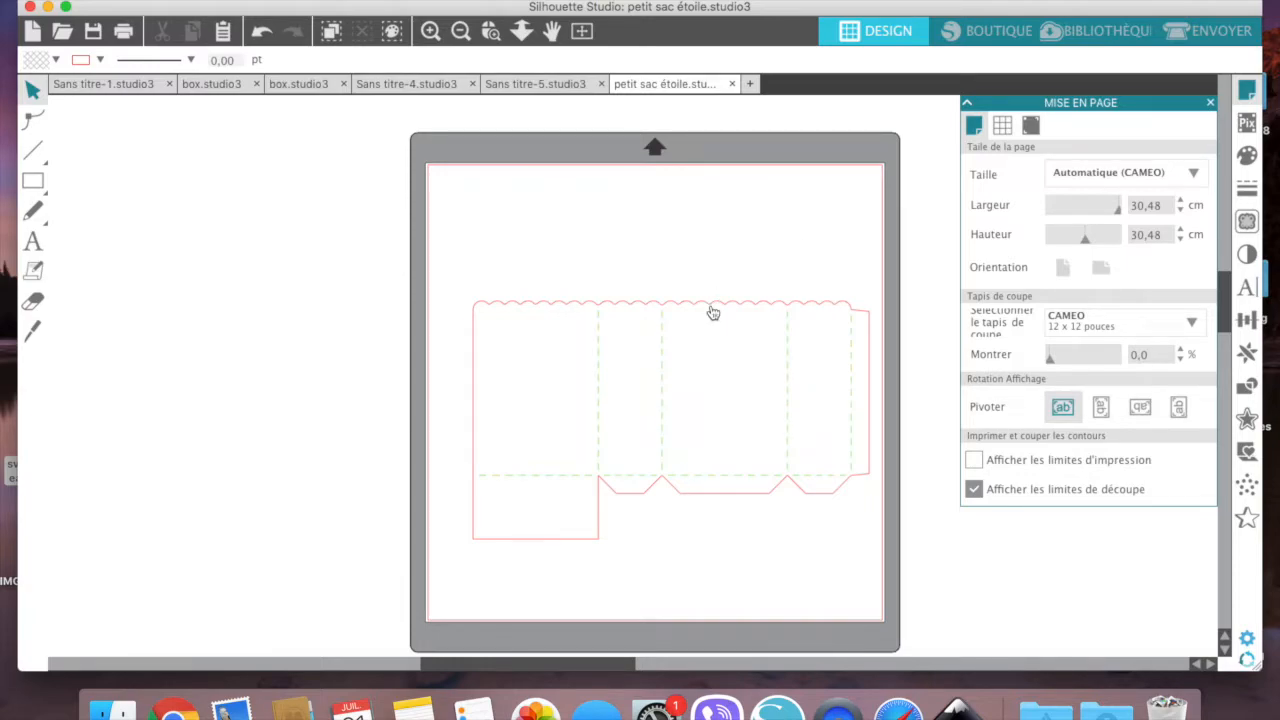
drag(711, 309, 676, 193)
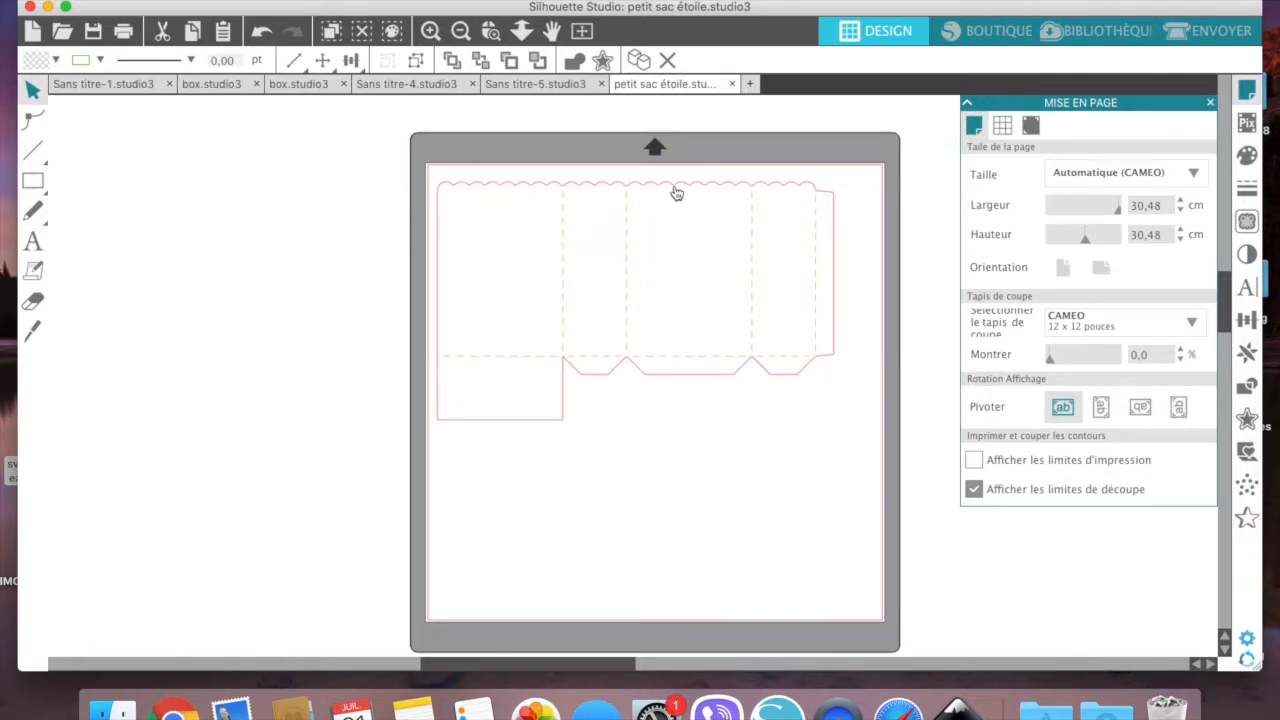
click(676, 192)
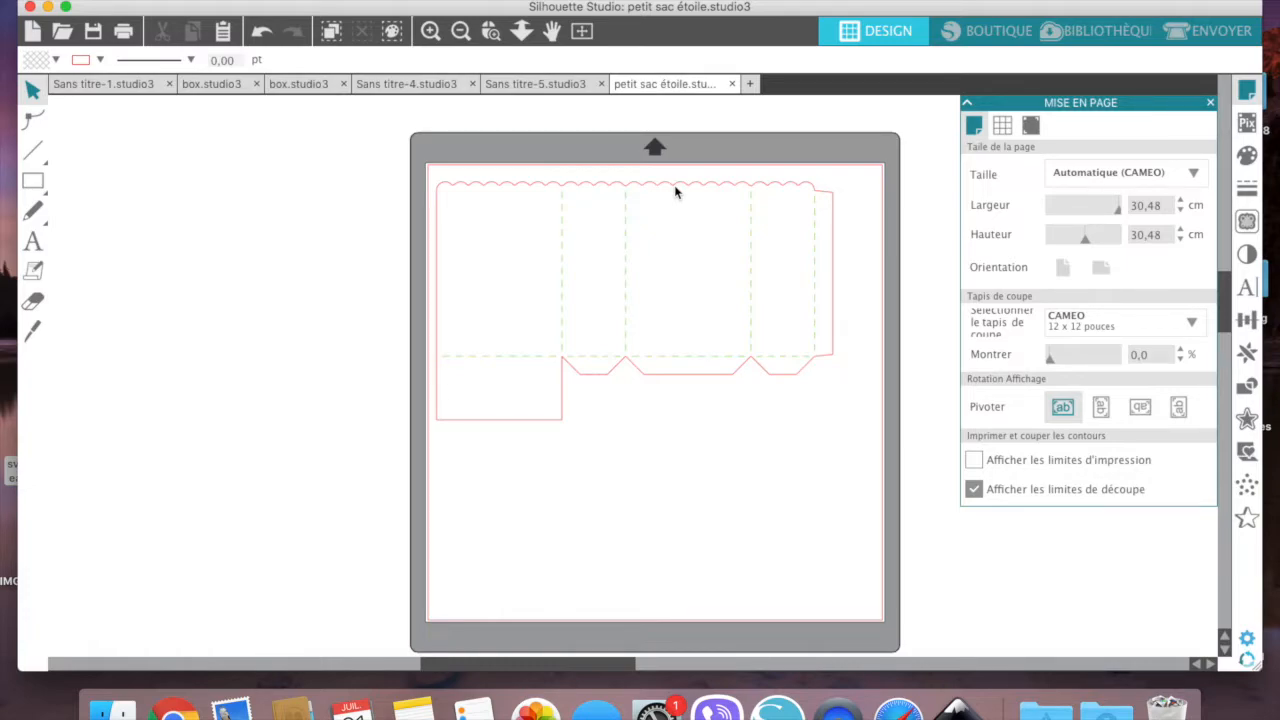
Enlarge the grouped box proportionally to about 28.9 × 17.3 cm within the cut border and deselect it.
click(676, 192)
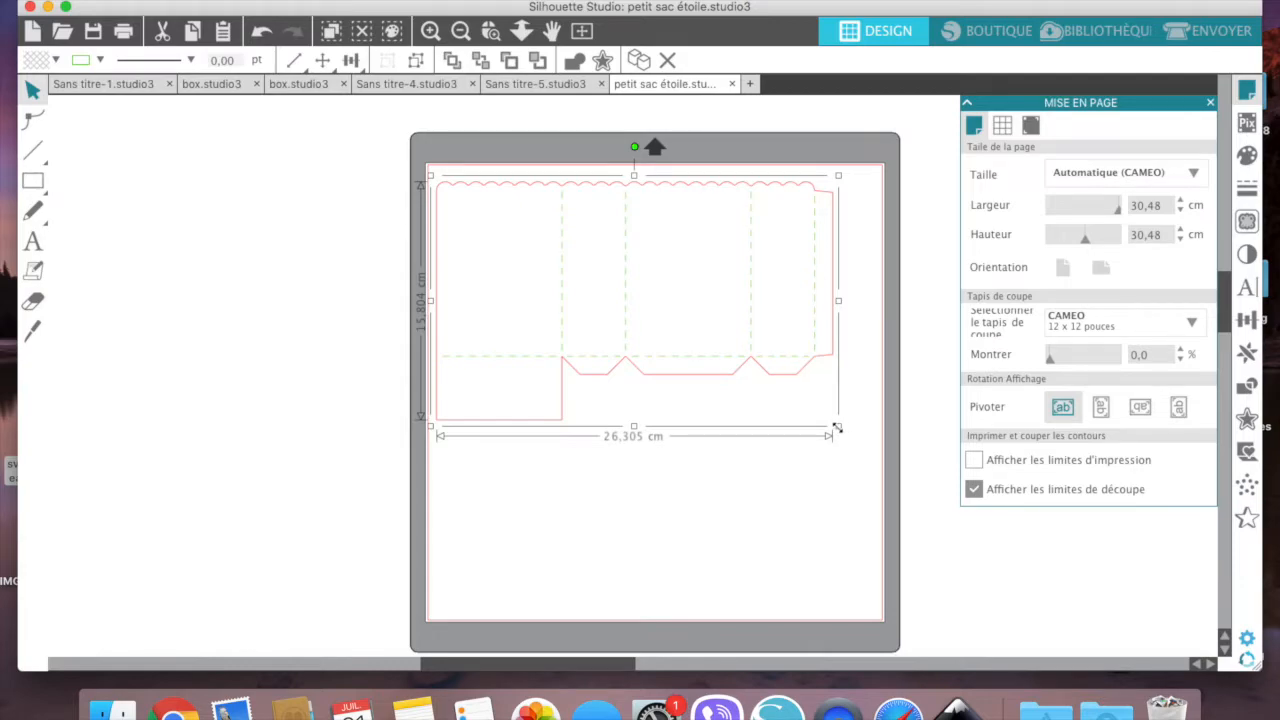
drag(838, 427, 869, 461)
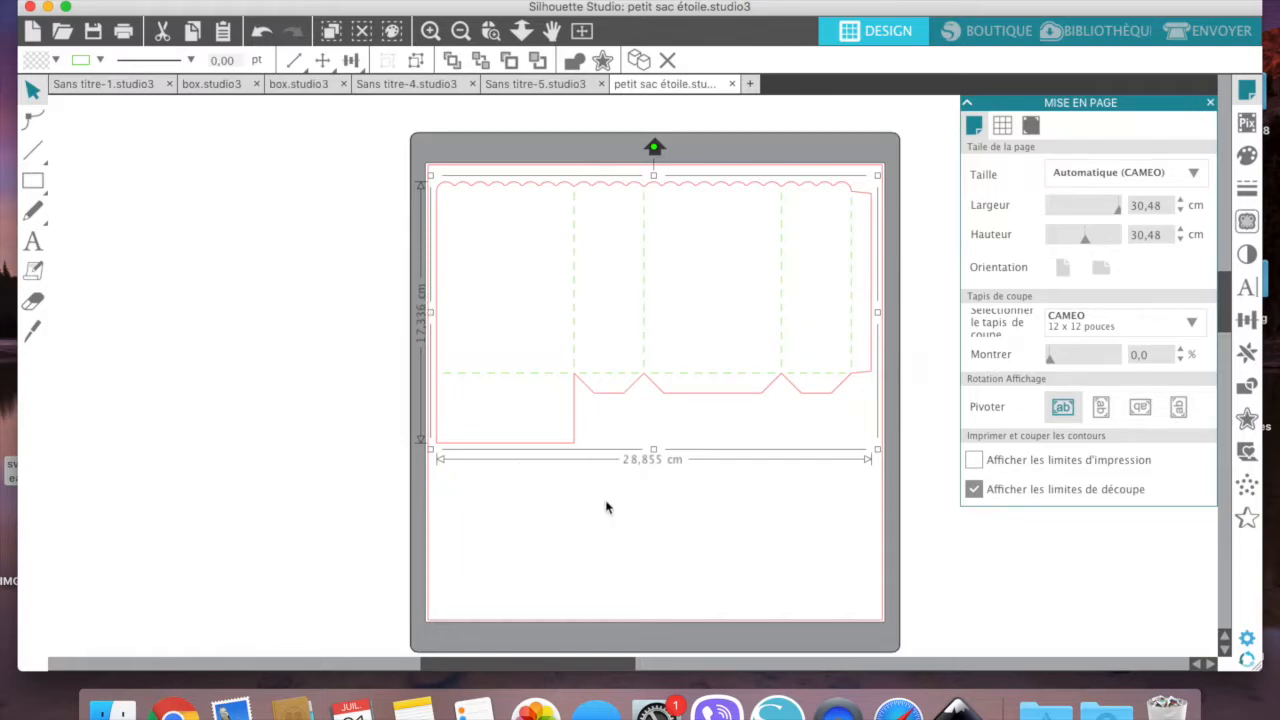
click(665, 512)
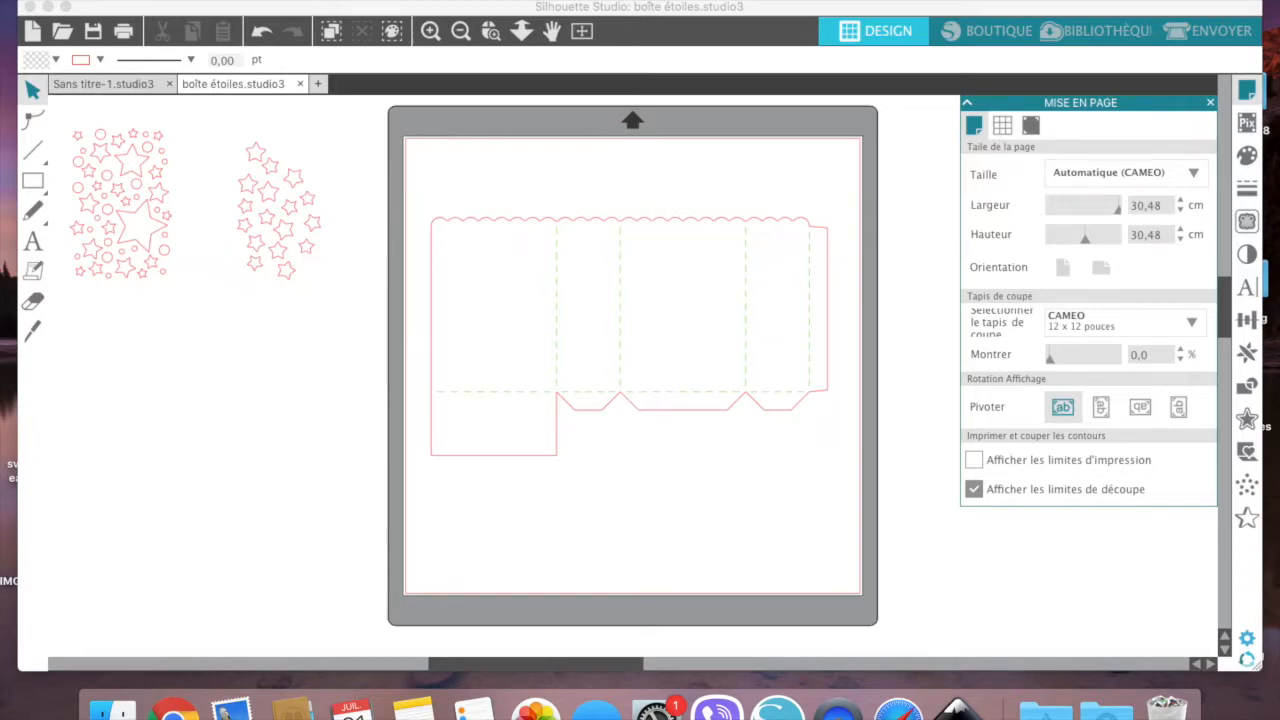
Find the star confetti (stencil) design among the library's star results and add it to the box drawing.
click(1119, 31)
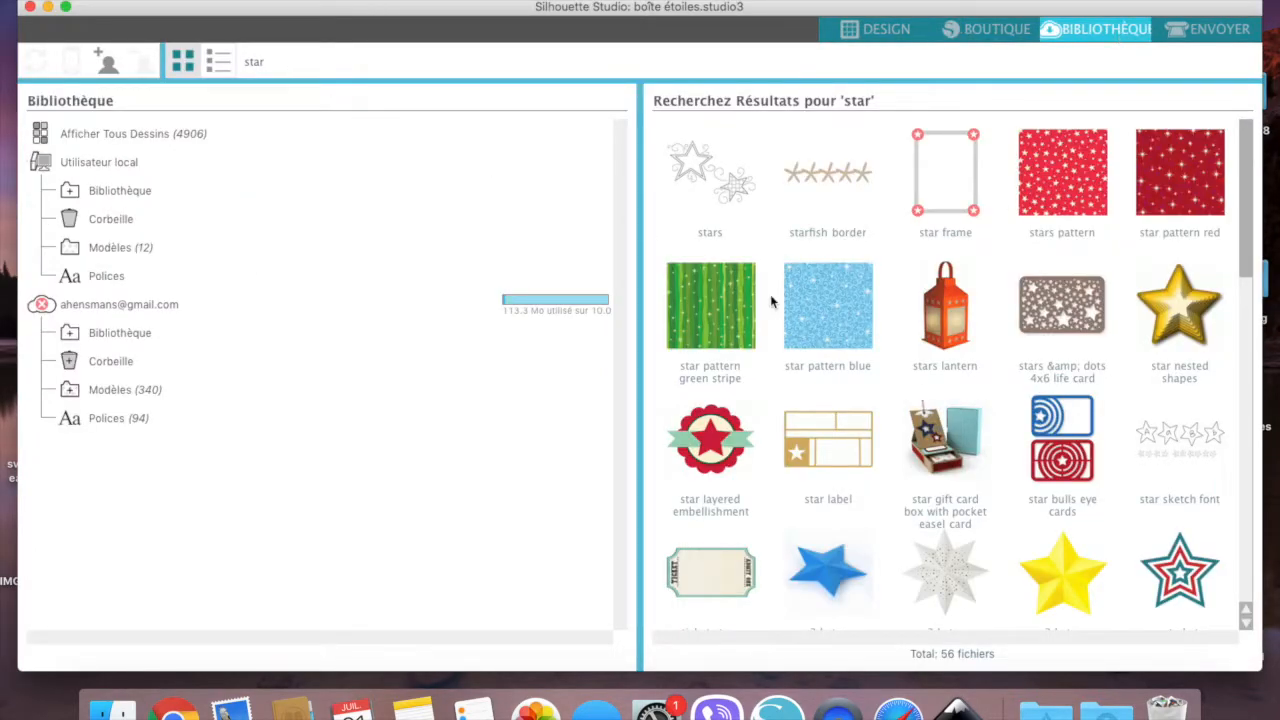
scroll(948, 432, down, 3)
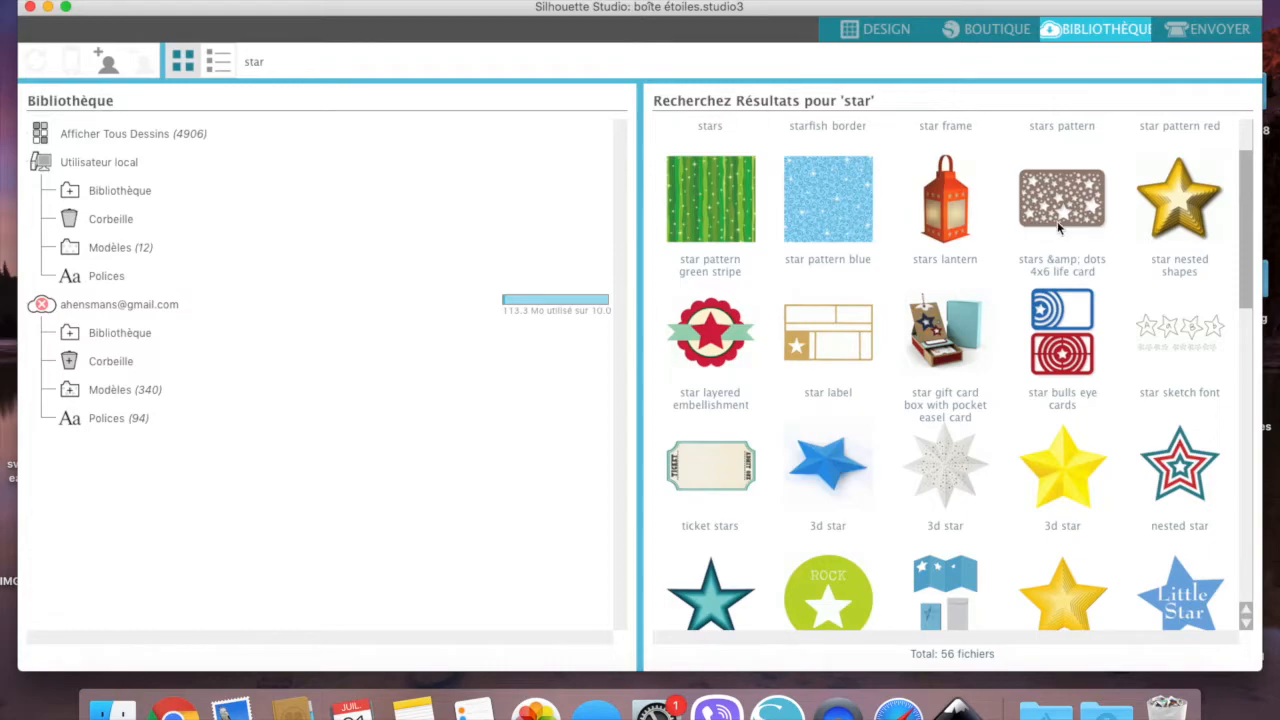
scroll(943, 530, down, 10)
scroll(943, 532, down, 9)
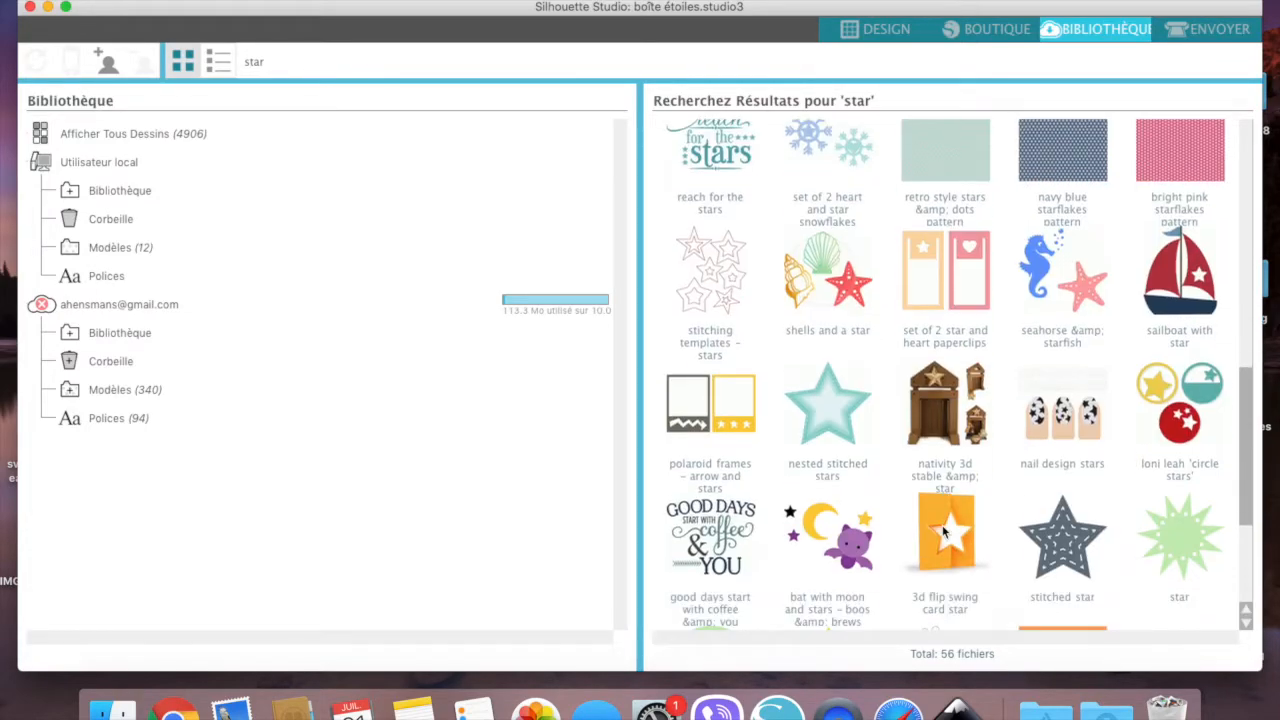
scroll(943, 532, down, 6)
double_click(1047, 426)
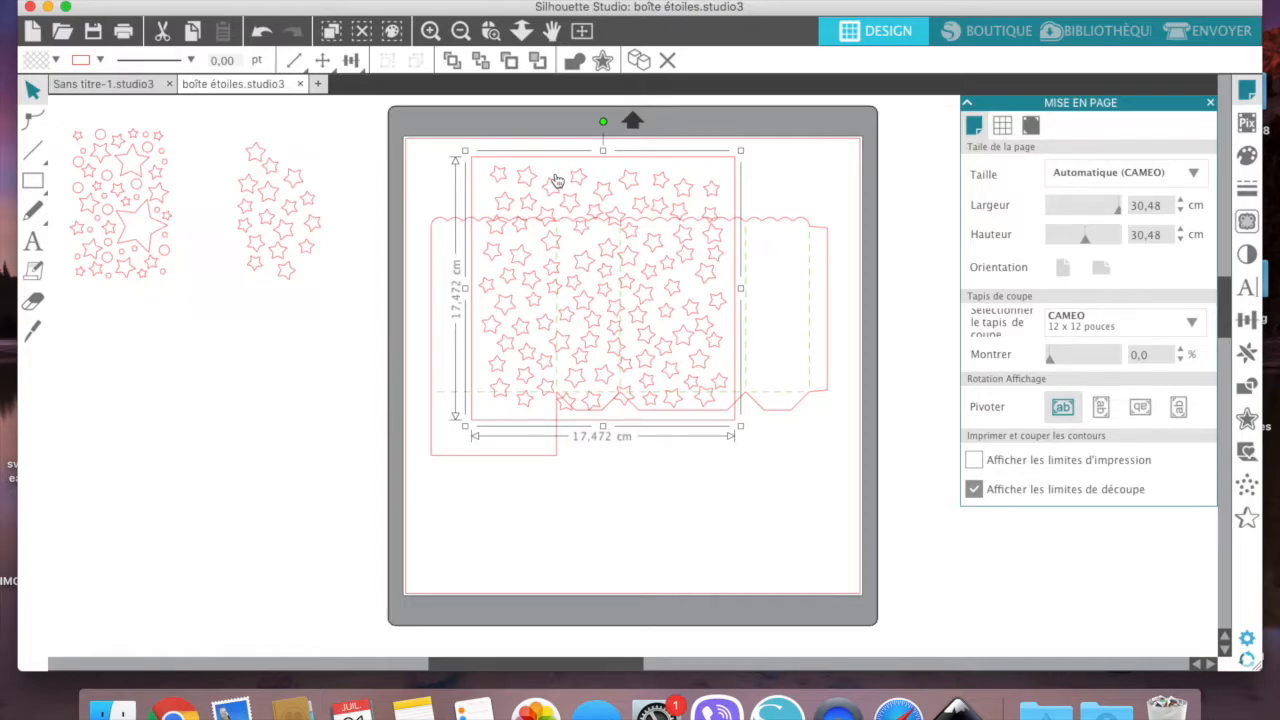
Move the star confetti stencil off the mat into the empty area below the two smaller star patterns.
drag(557, 181, 164, 368)
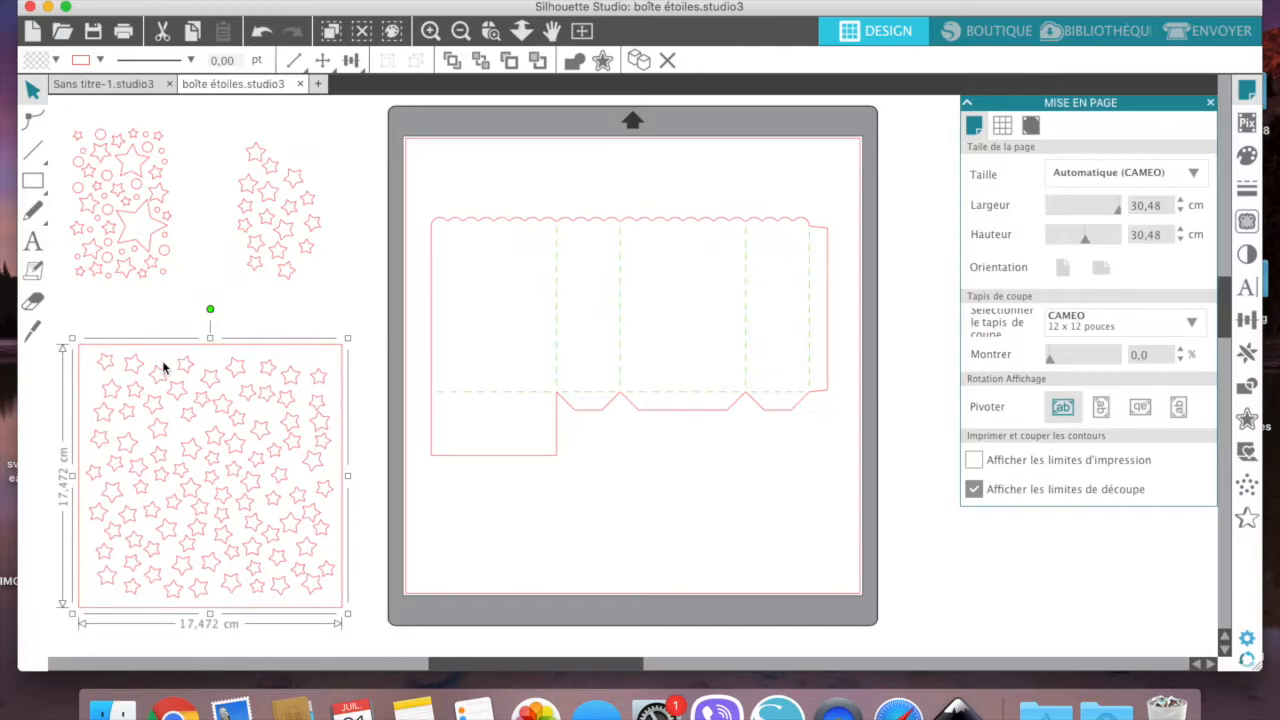
click(1086, 33)
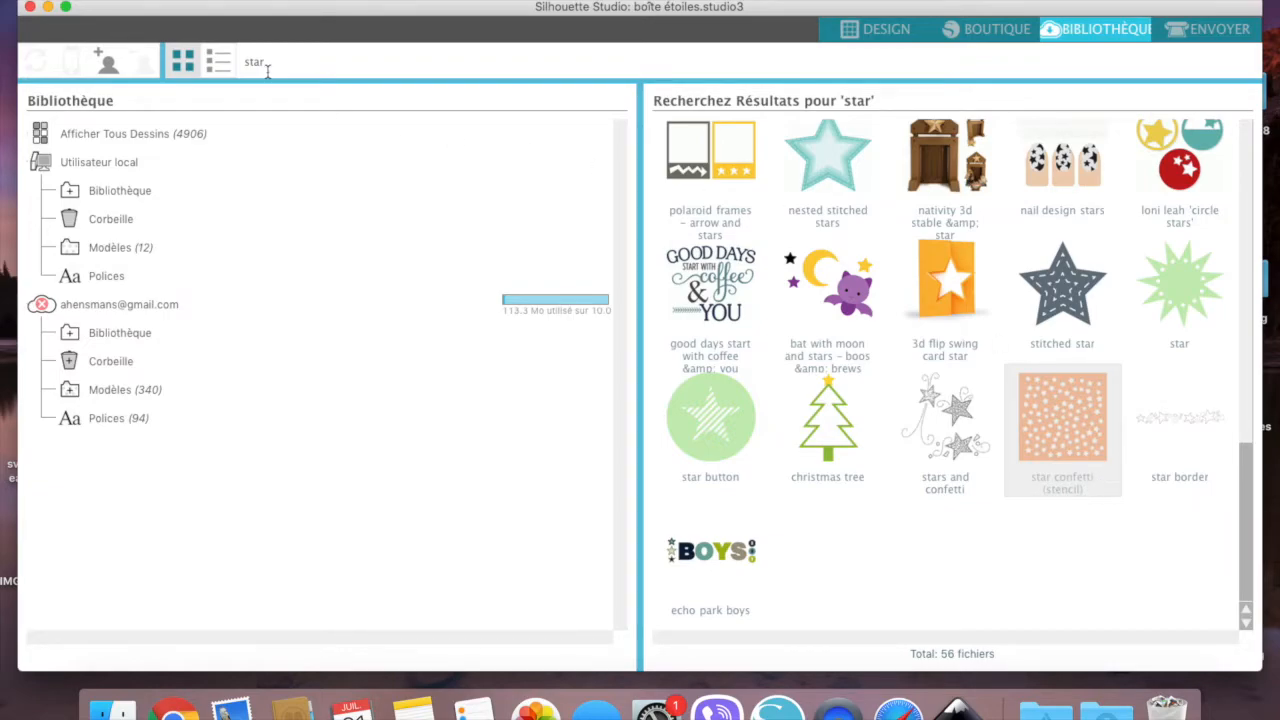
click(862, 32)
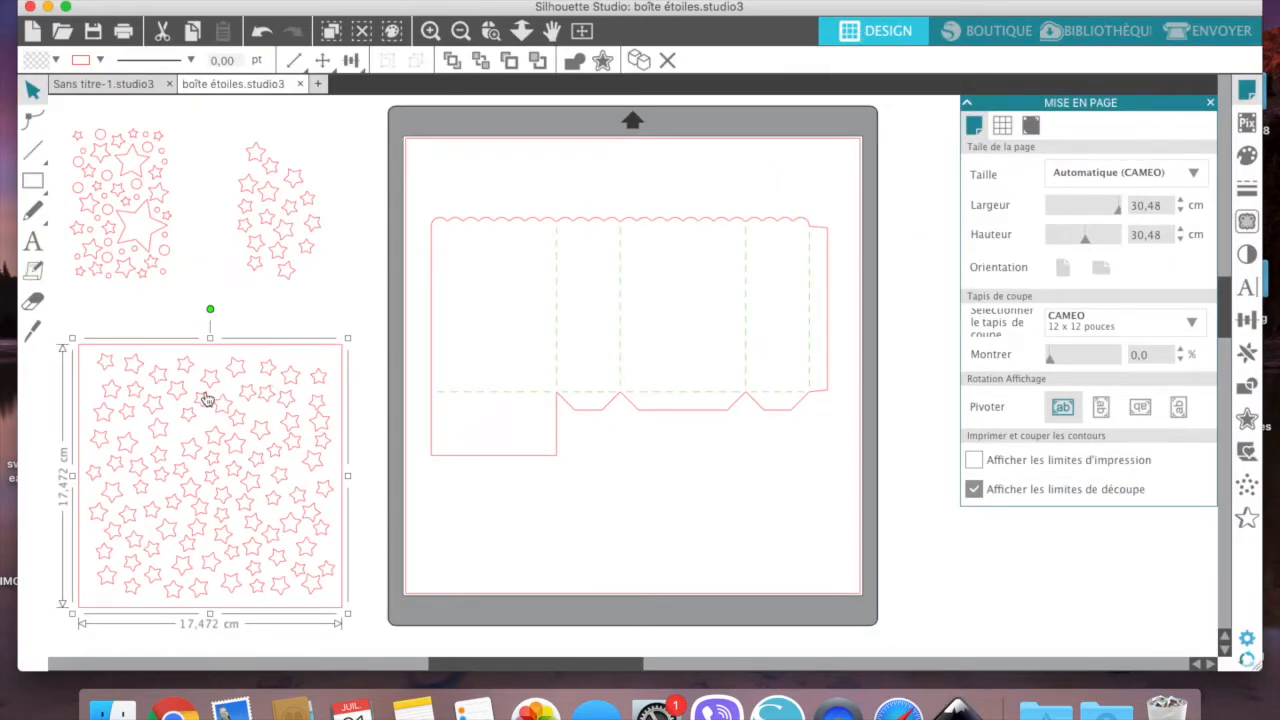
Release the star stencil's compound path and delete its outer square frame, keeping the individual stars.
right_click(207, 399)
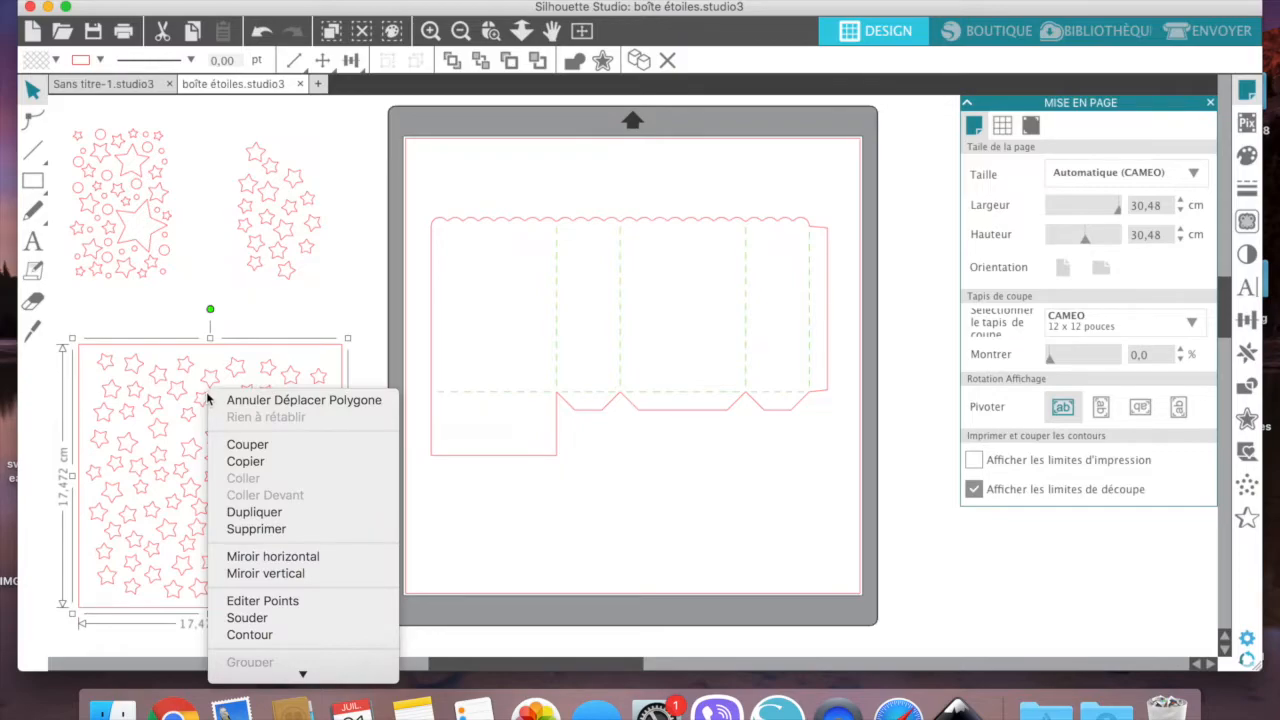
mouse_move(224, 676)
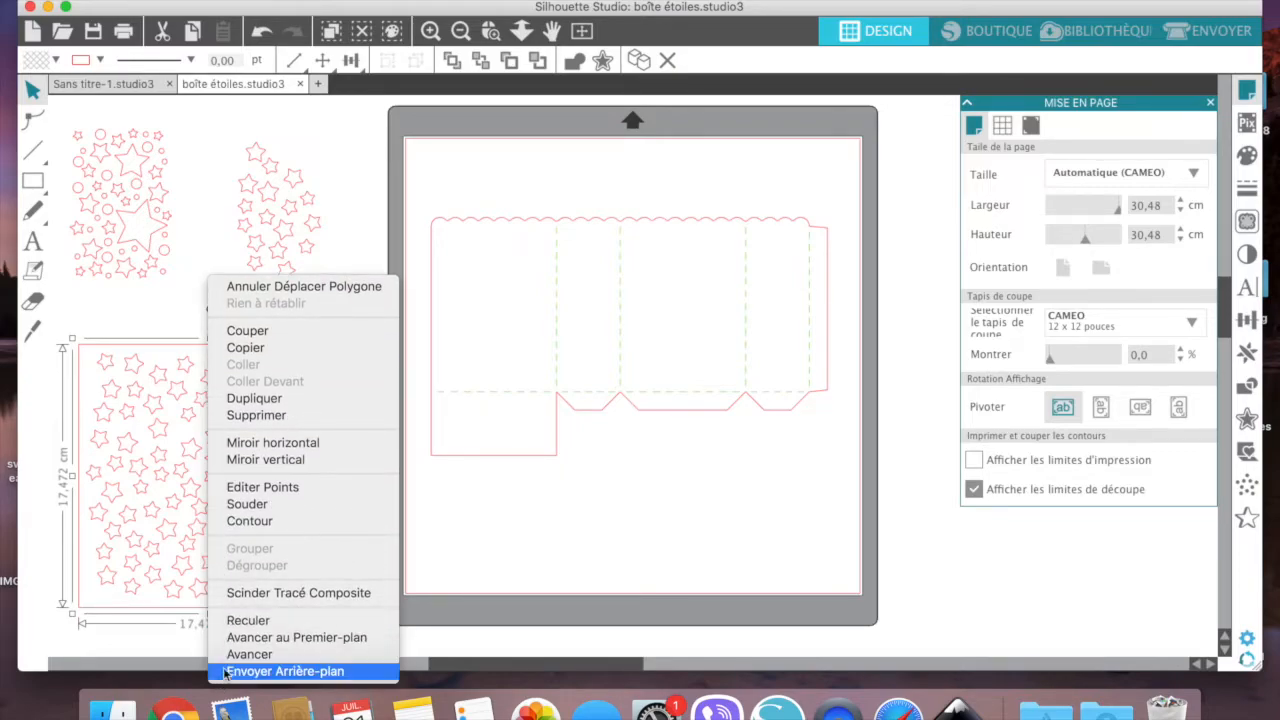
click(245, 594)
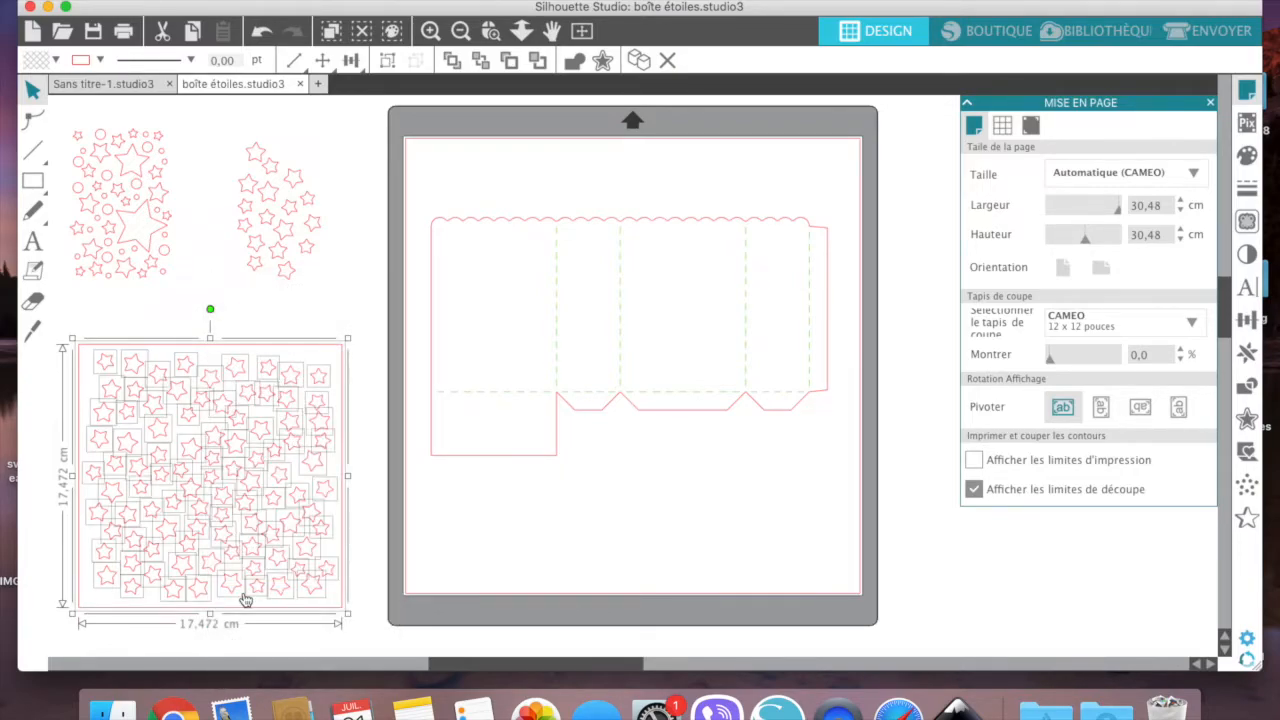
click(330, 318)
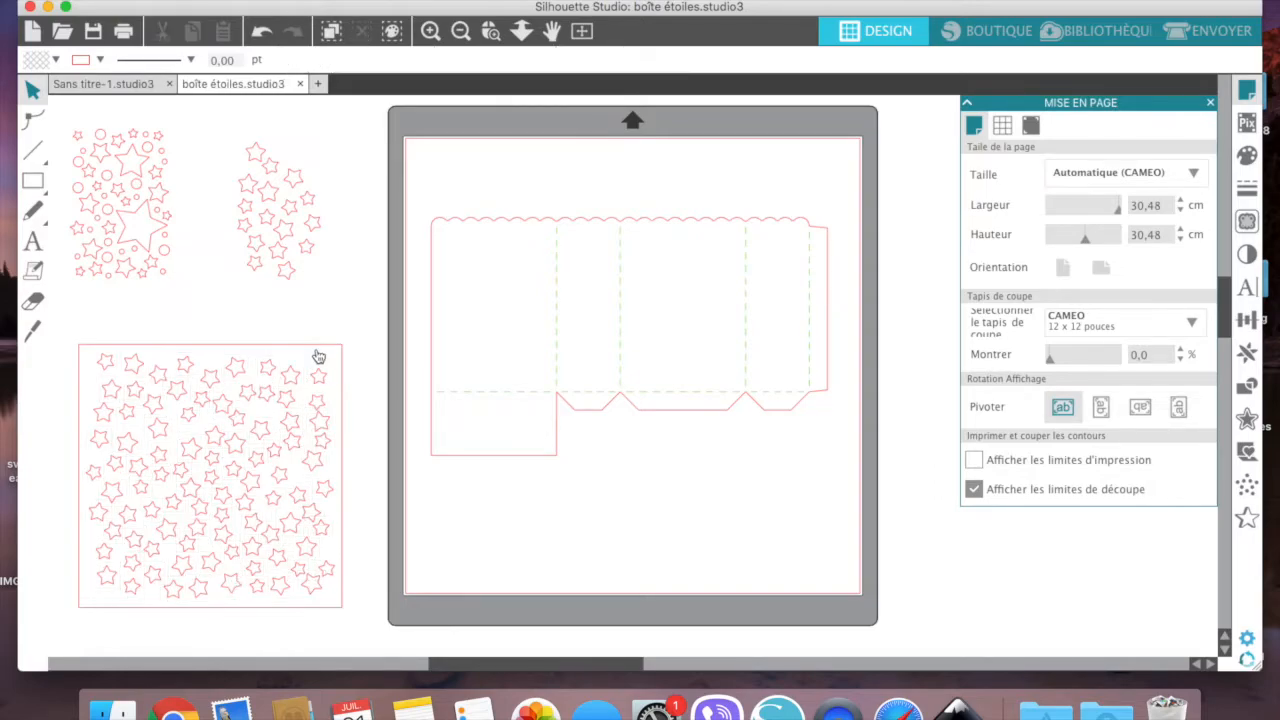
click(320, 347)
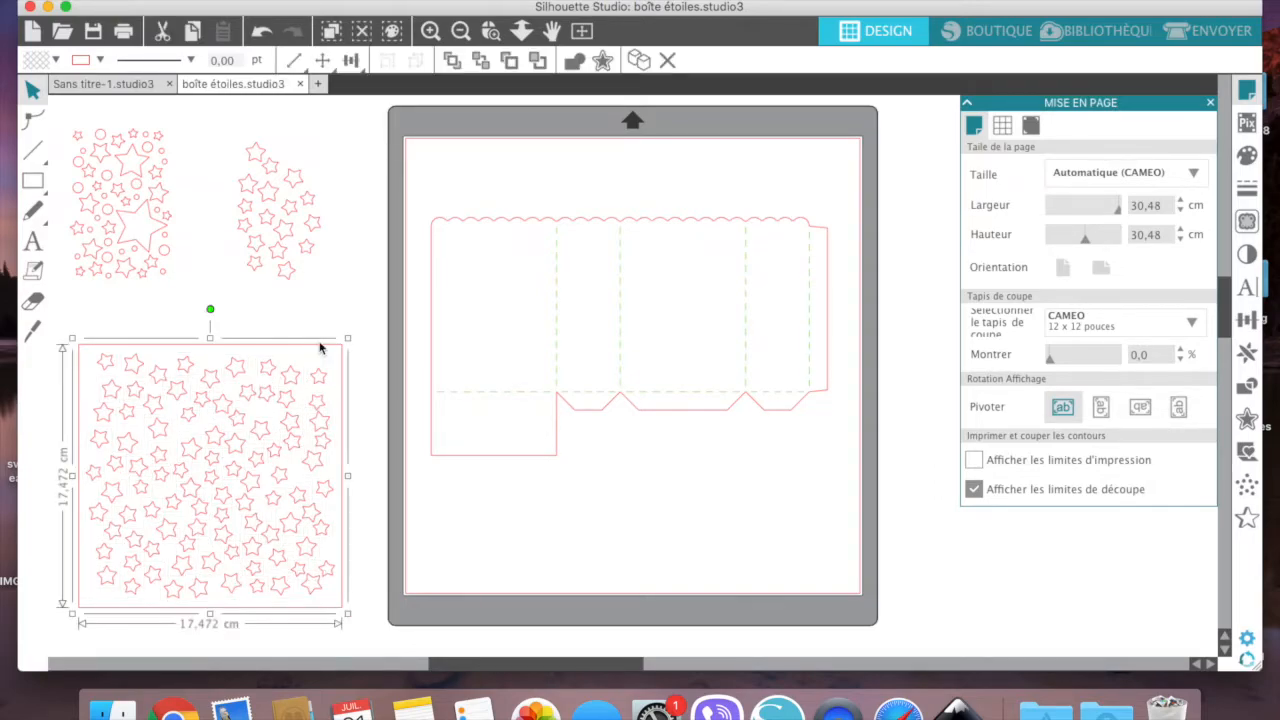
key(Delete)
Draw a rectangle about 6.2 × 8.4 cm to fit the box's wide panel between fold lines, and move it over the stars.
mouse_move(31, 180)
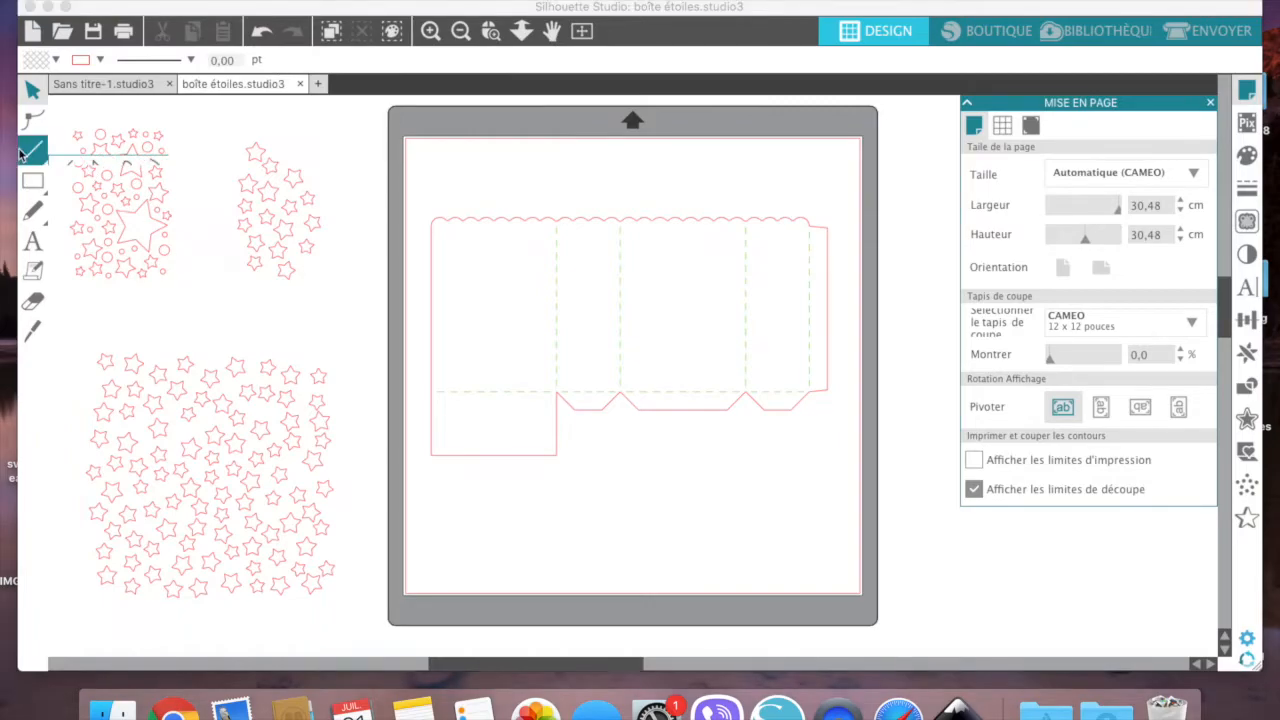
click(63, 182)
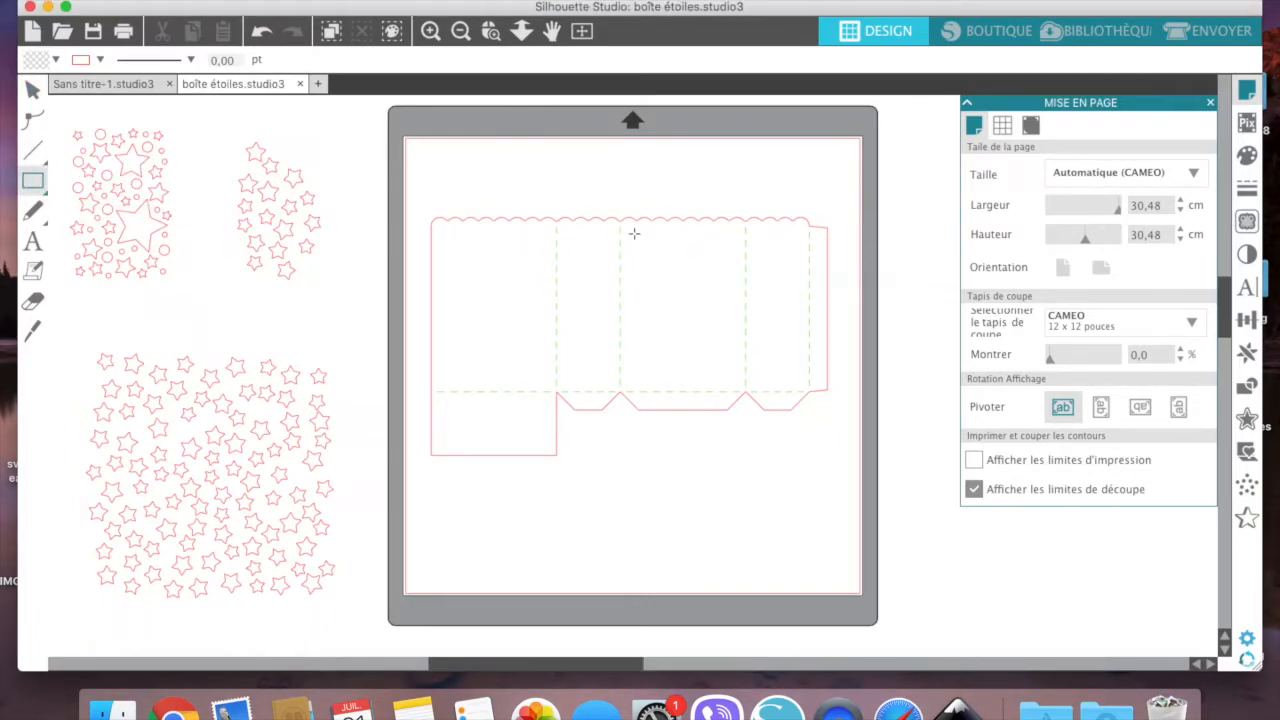
drag(643, 239, 736, 380)
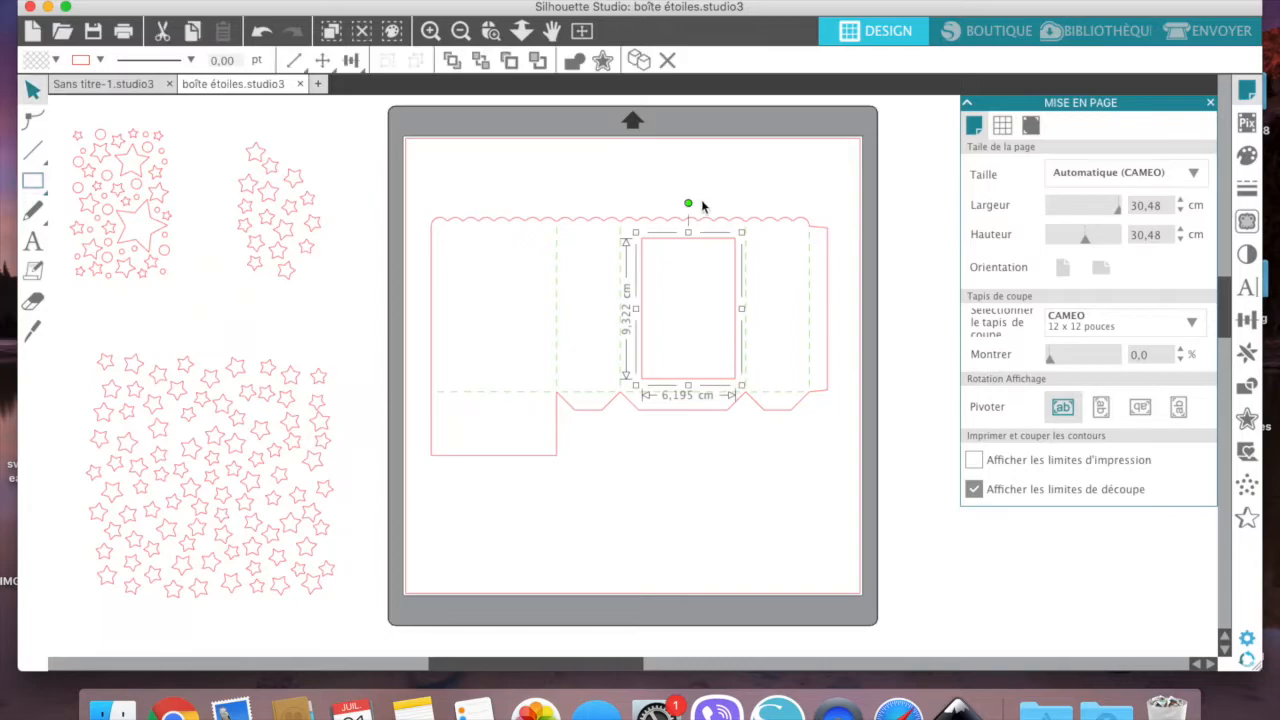
drag(722, 245, 716, 247)
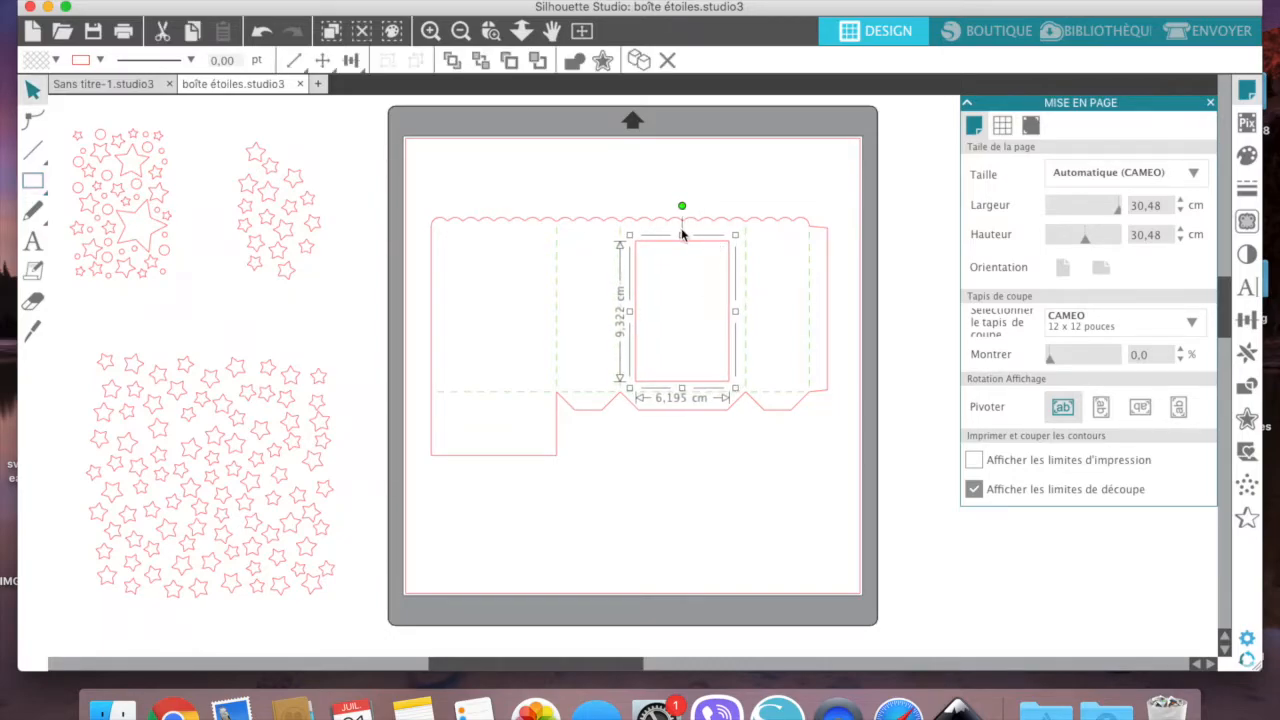
drag(682, 234, 685, 252)
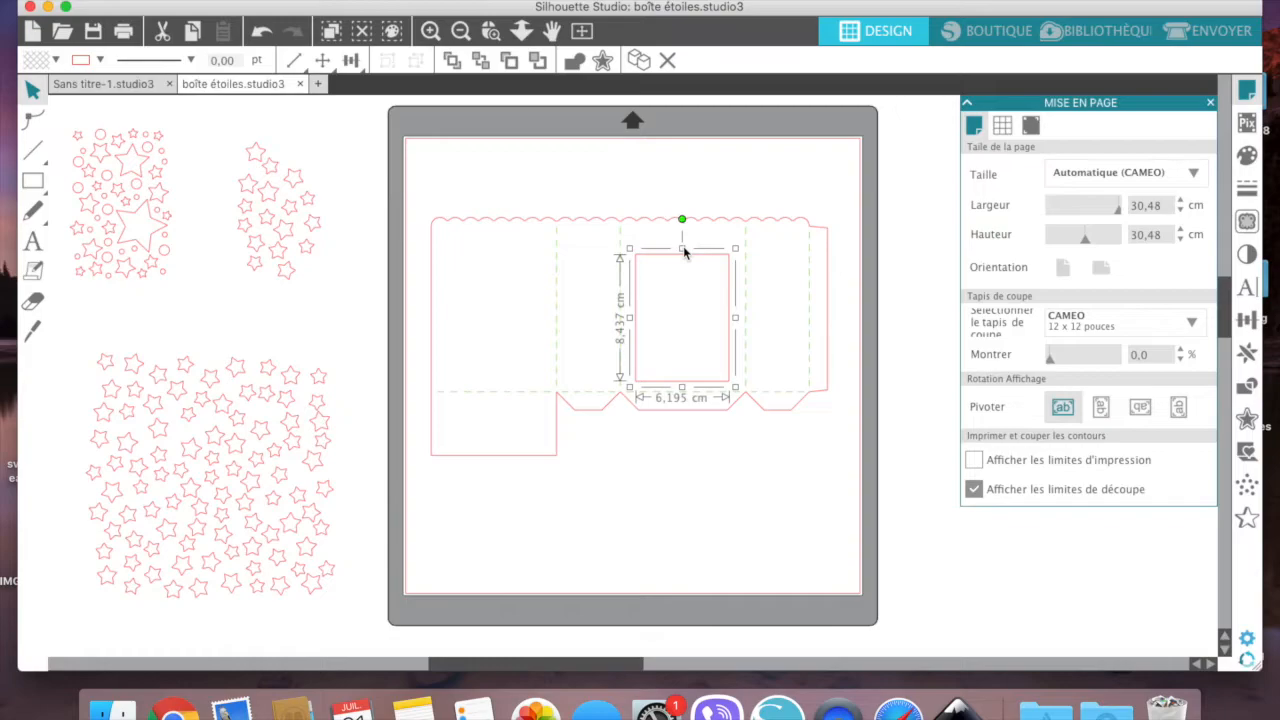
drag(694, 261, 258, 410)
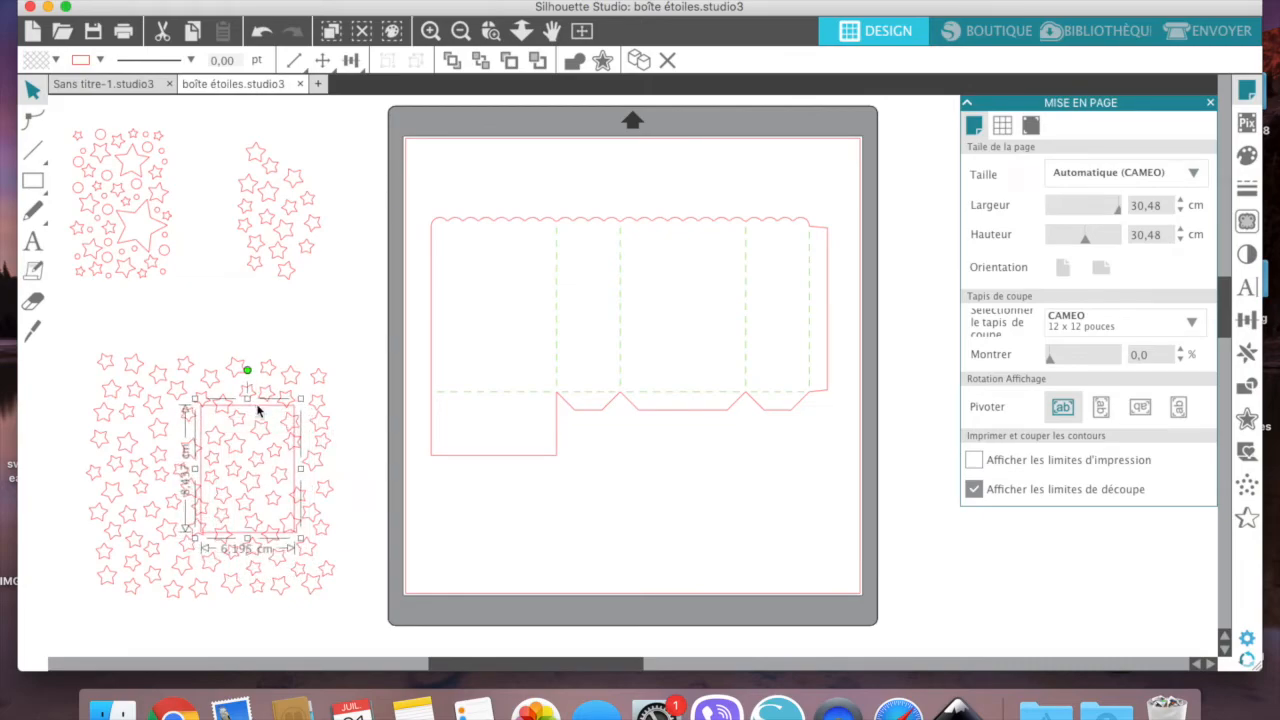
click(221, 334)
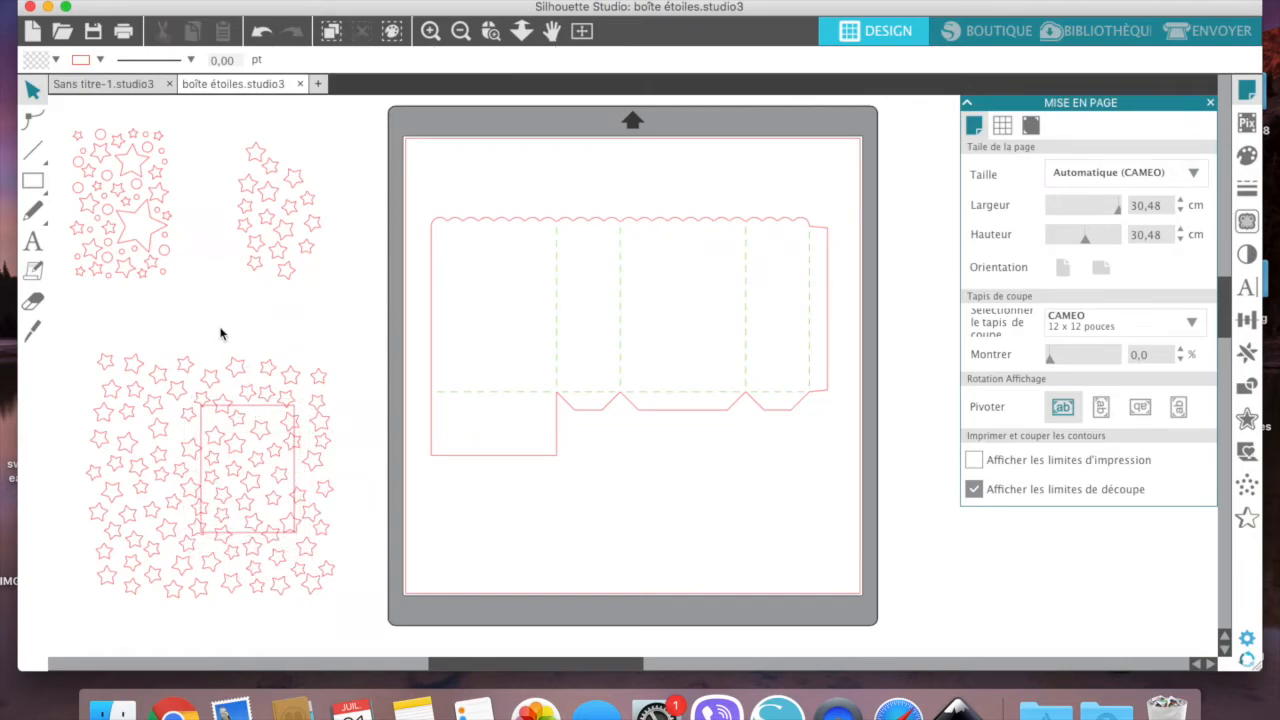
Delete the block of stars lying well to the left of the rectangle.
key(z)
drag(57, 343, 363, 625)
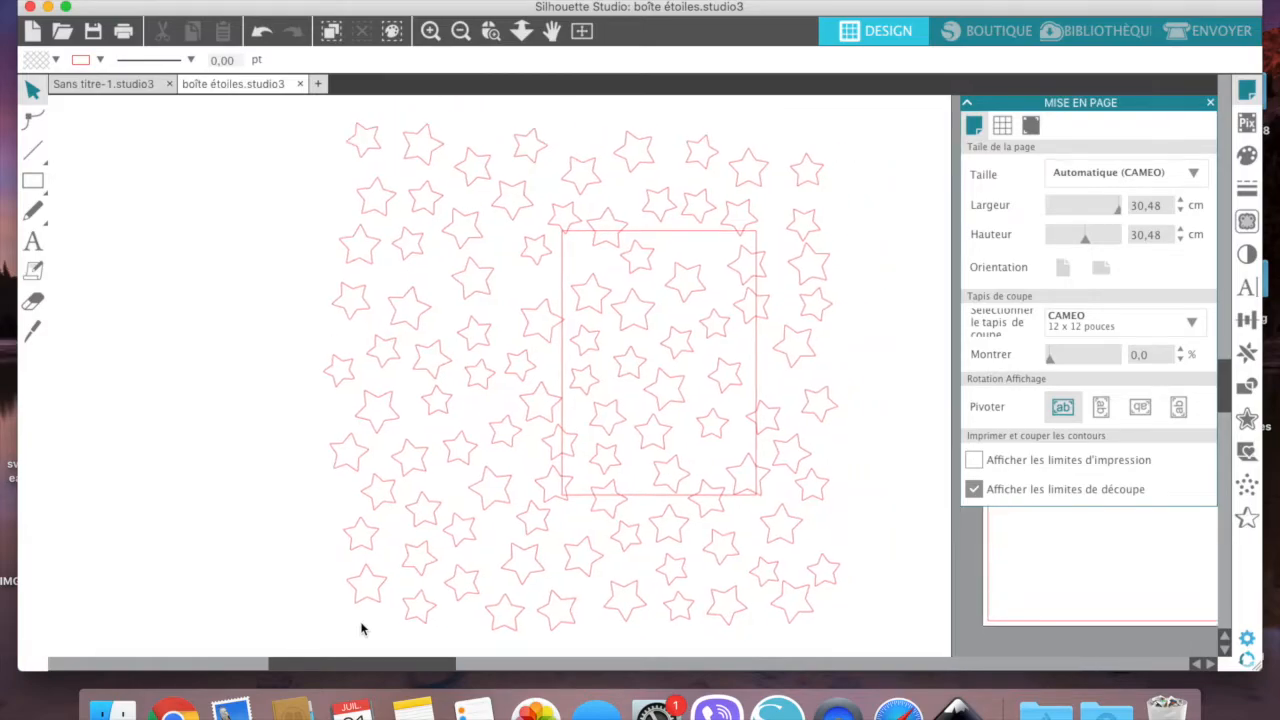
click(38, 185)
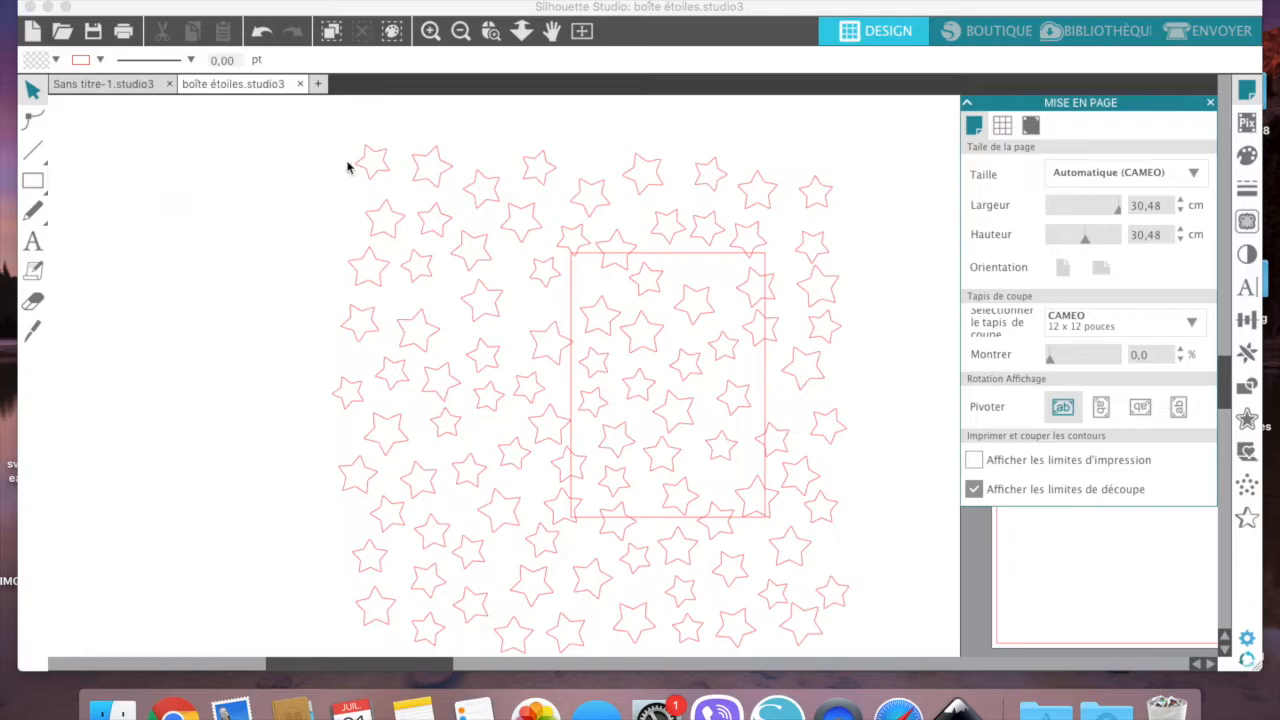
drag(320, 131, 521, 628)
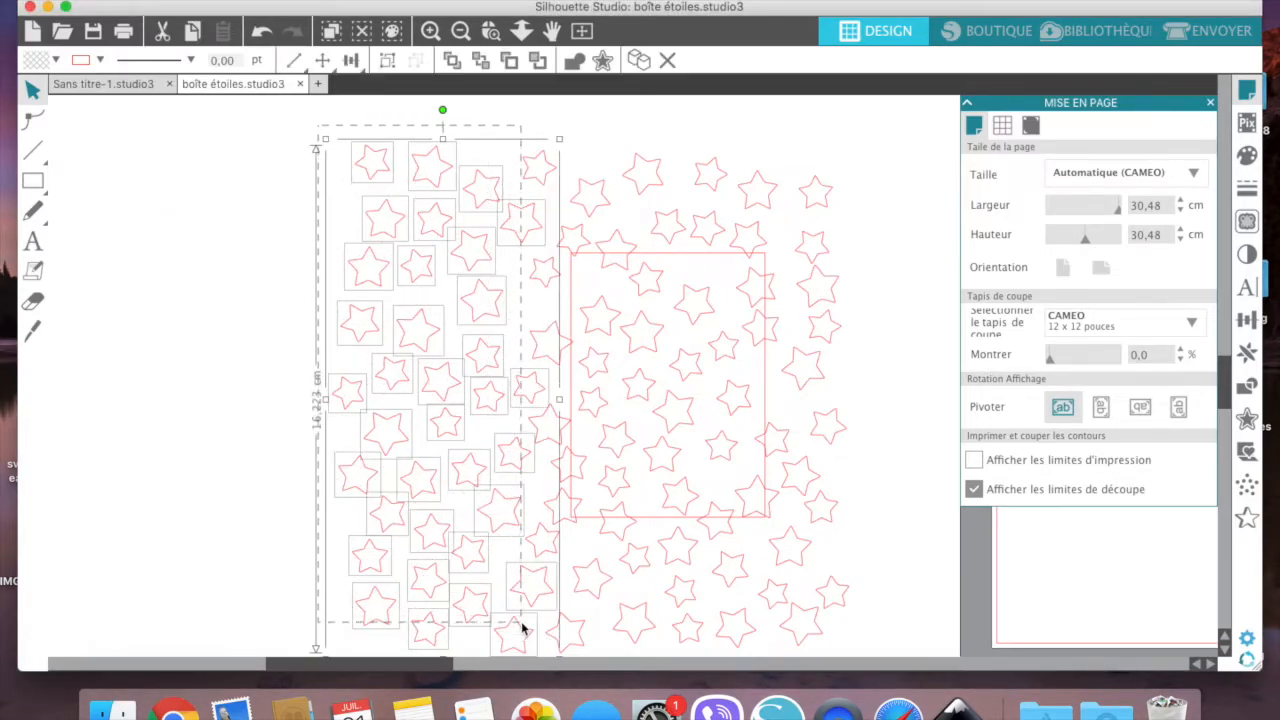
key(Delete)
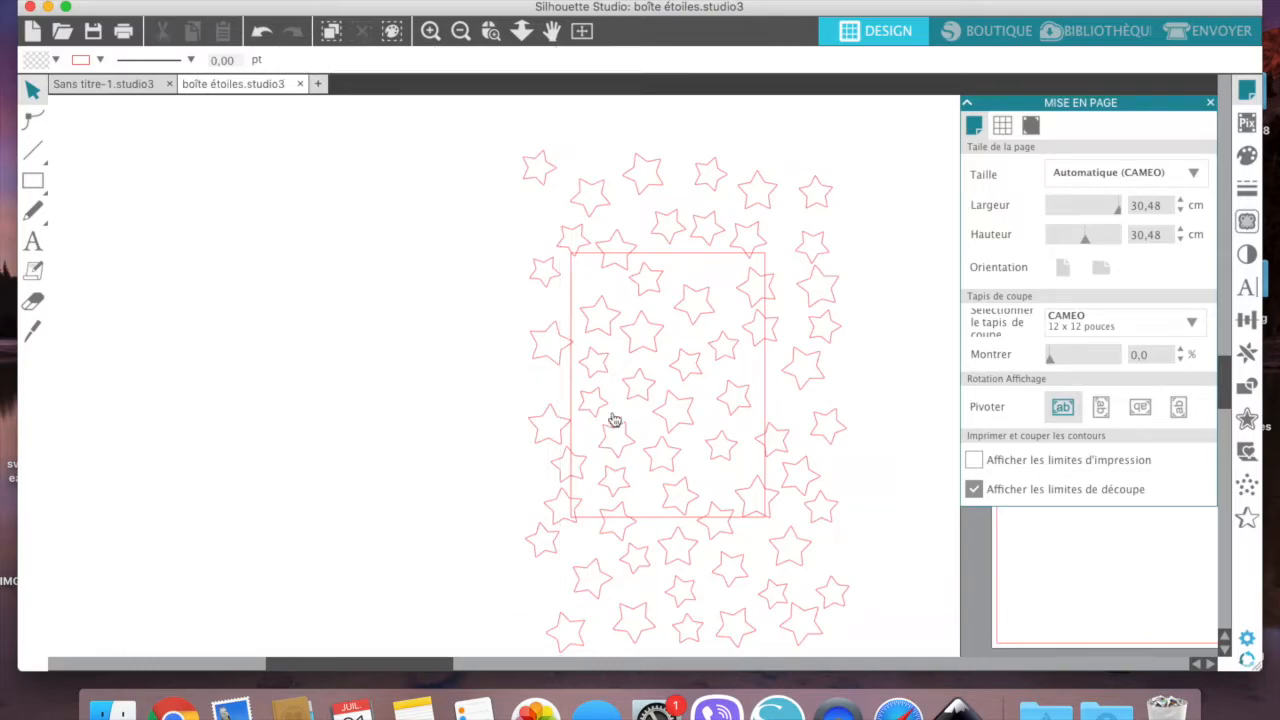
Delete the stars above the rectangle and those along and beyond its right edge.
drag(517, 143, 843, 234)
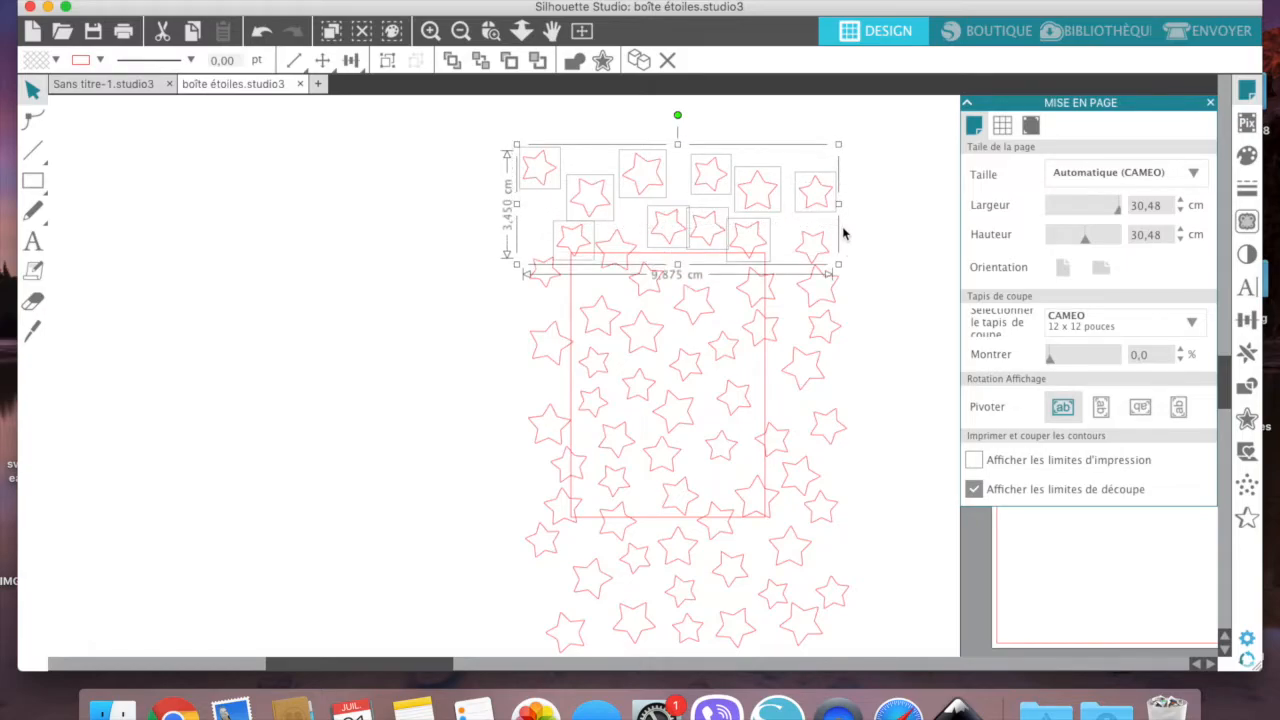
key(Delete)
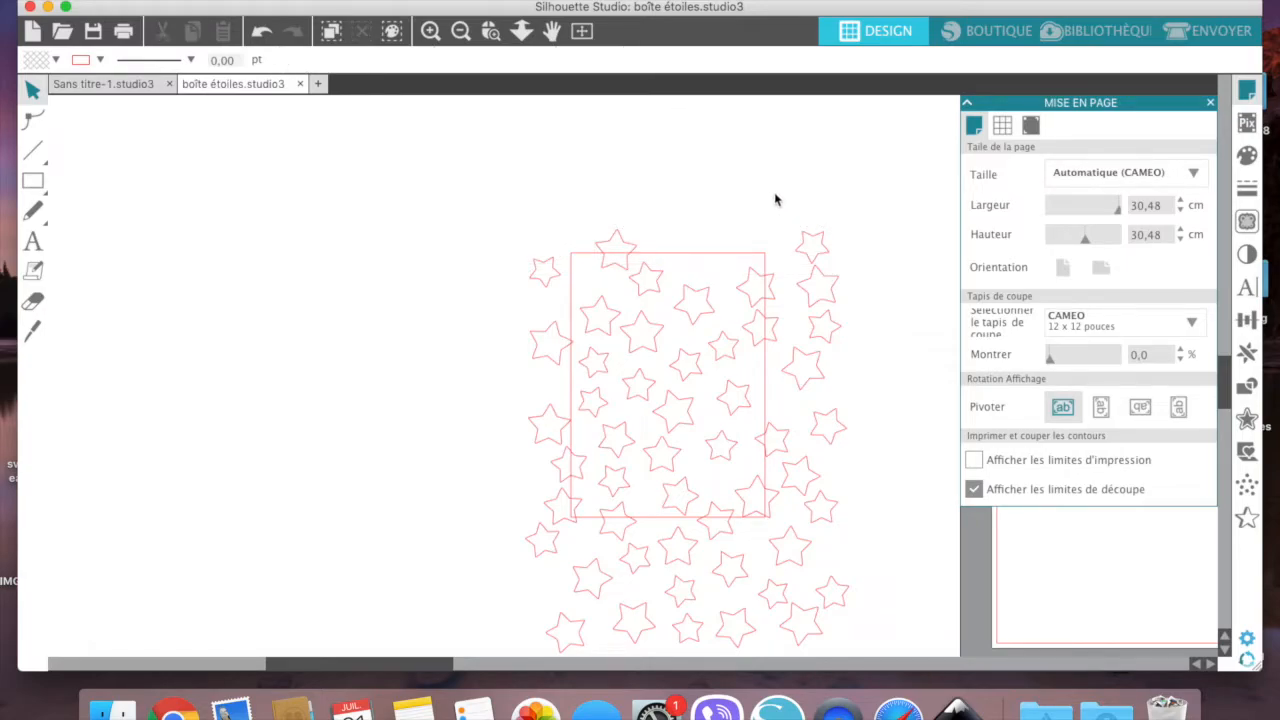
drag(841, 262, 866, 582)
key(Delete)
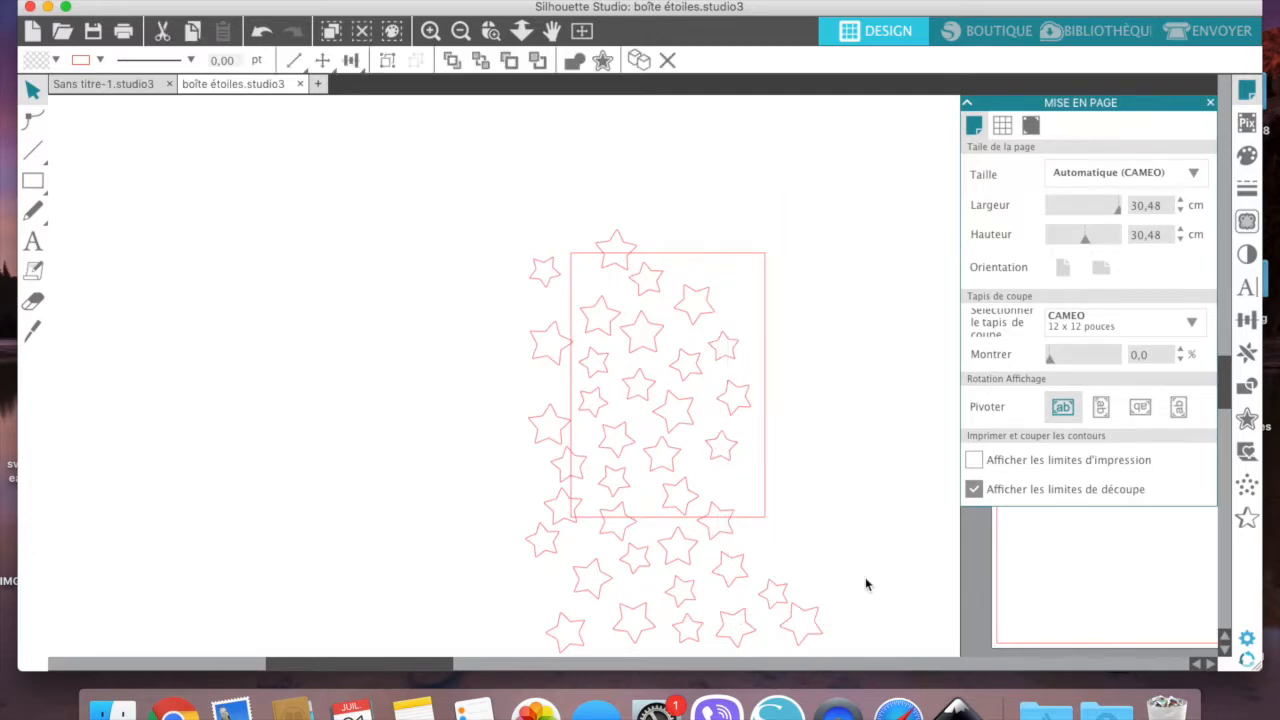
Move the star crossing the rectangle's upper edge out to its left, and delete the star touching the upper part of the left edge.
scroll(865, 582, down, 1)
scroll(865, 577, down, 2)
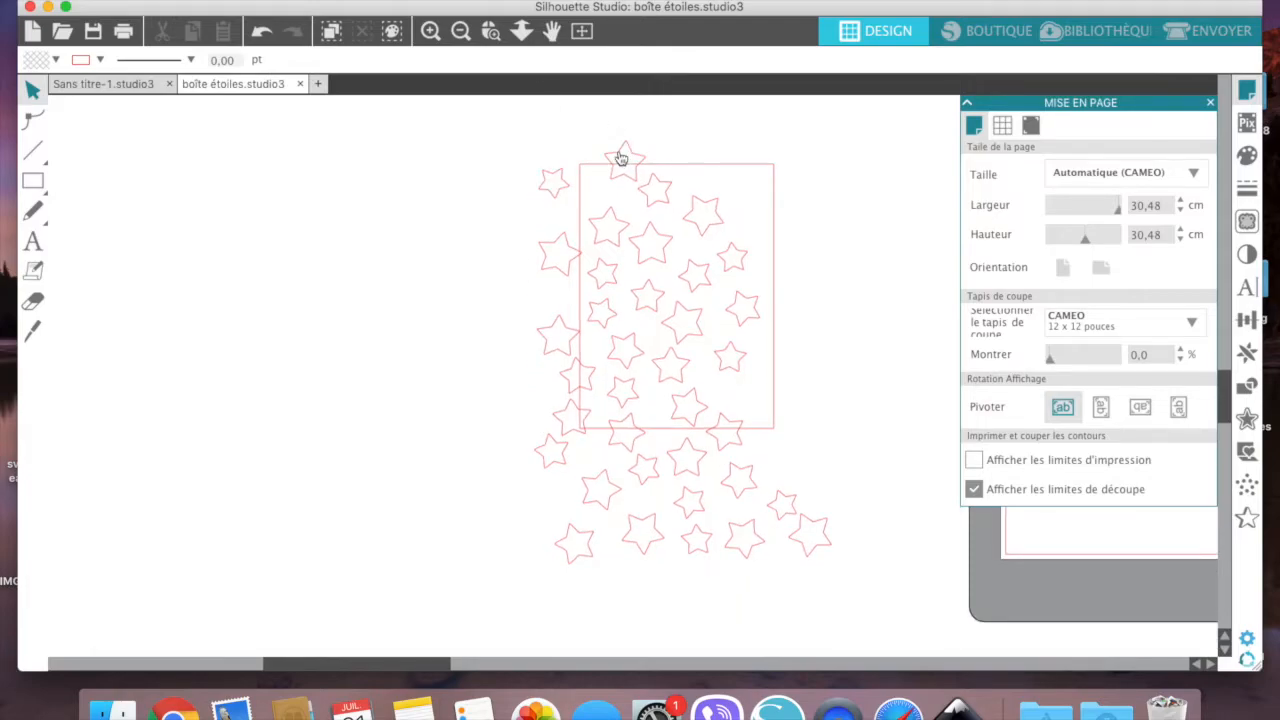
drag(622, 158, 387, 261)
click(520, 280)
click(556, 276)
key(Delete)
Move the small star at the rectangle's upper left into its empty lower-right area, and delete the remaining stars outside and across the left edge.
drag(558, 188, 750, 408)
click(383, 246)
drag(327, 265, 556, 584)
key(Delete)
click(571, 367)
key(Delete)
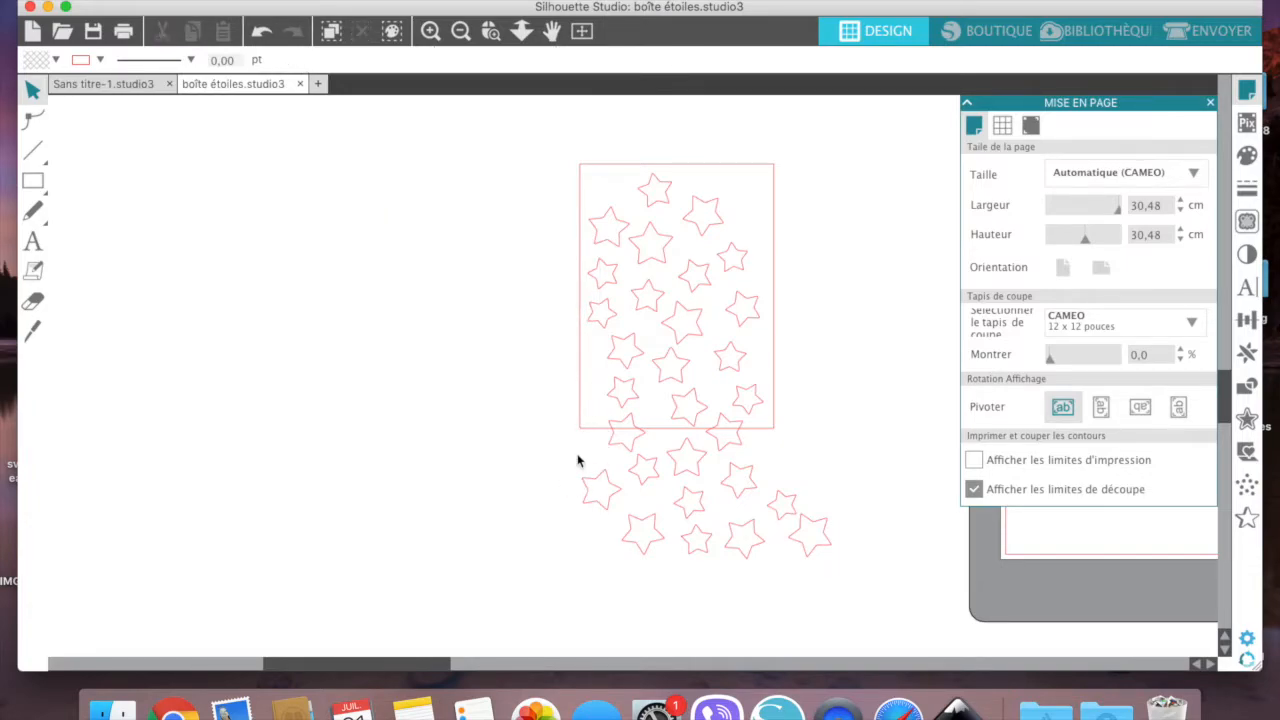
Delete the stars below the rectangle and the two stars crossing its lower edge.
drag(577, 461, 909, 616)
key(Delete)
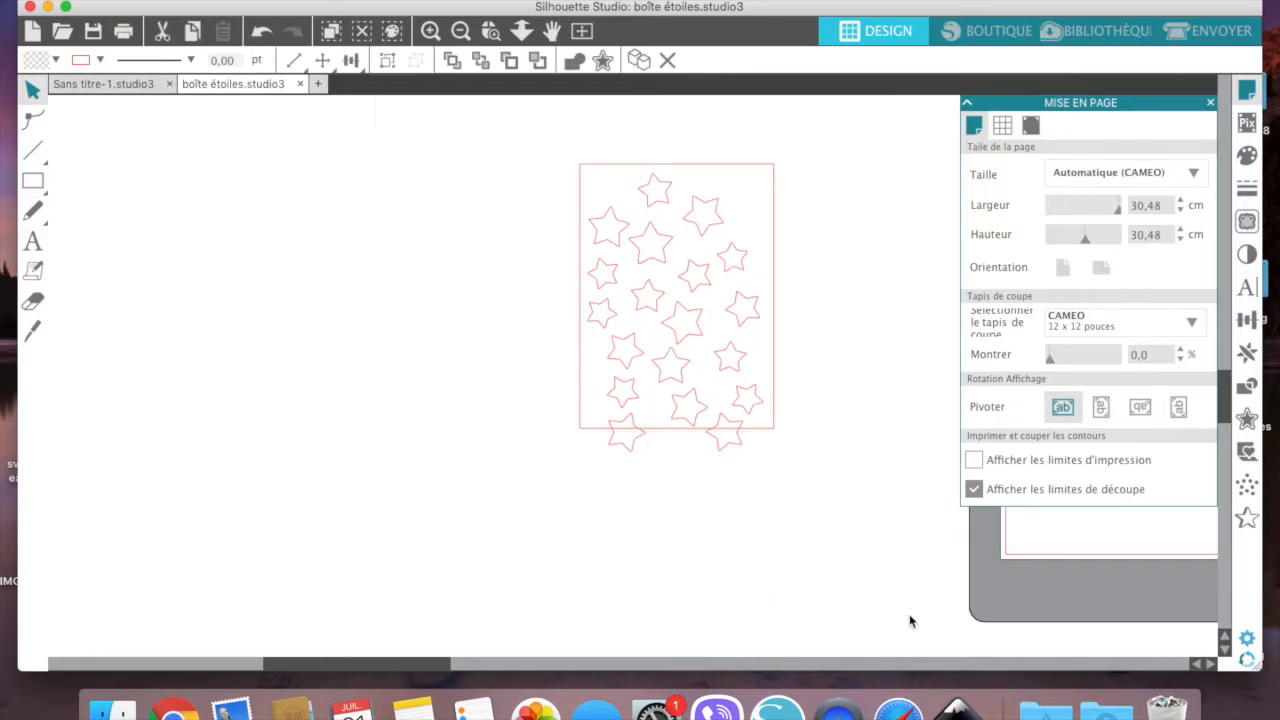
click(724, 443)
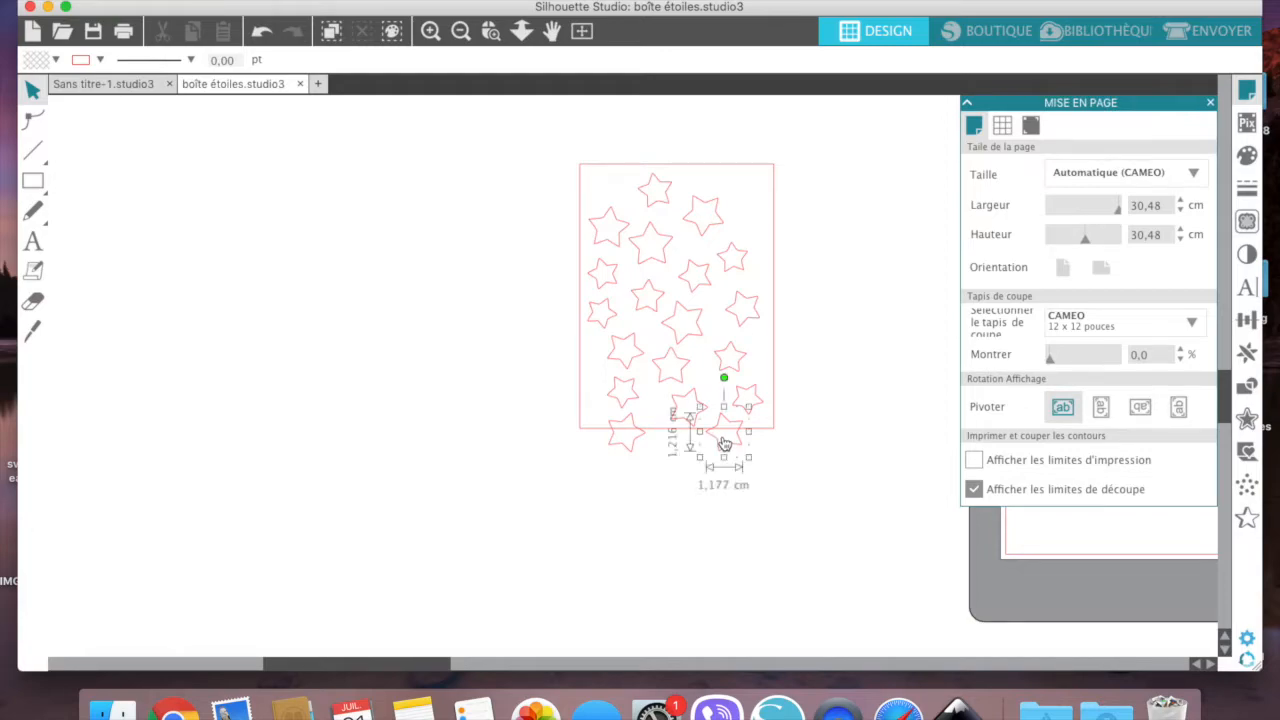
shift+click(625, 442)
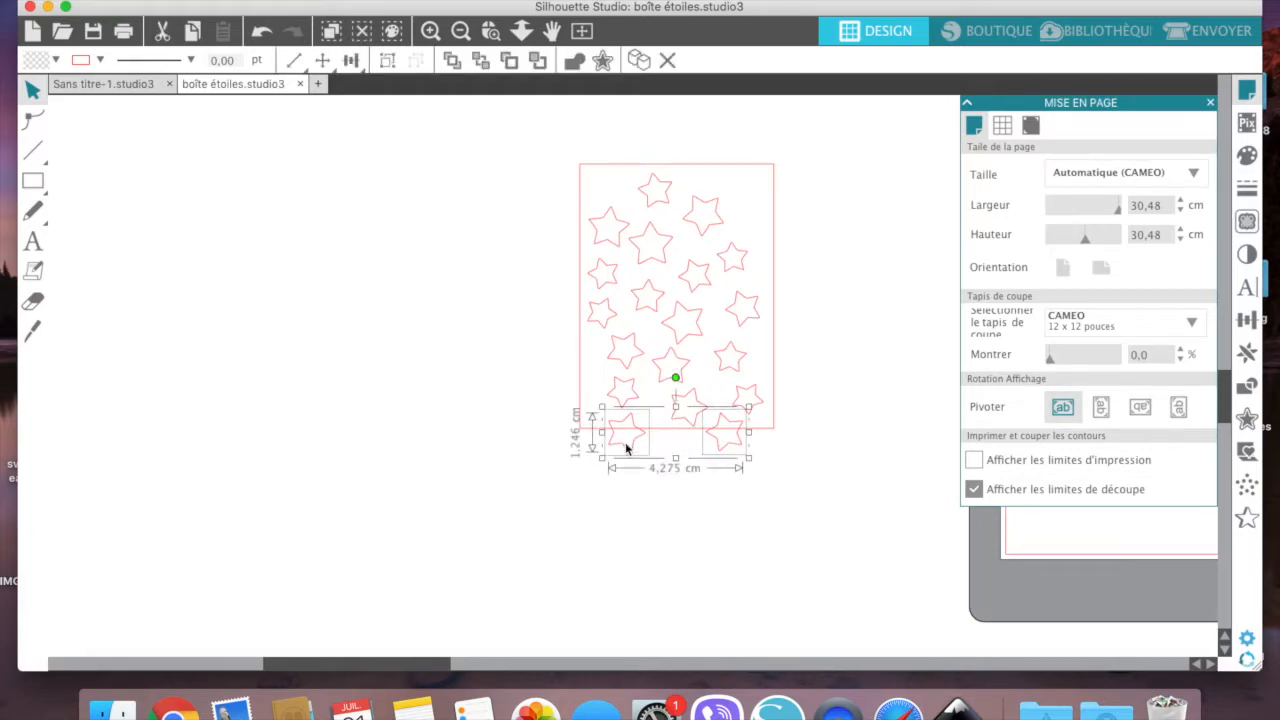
key(Delete)
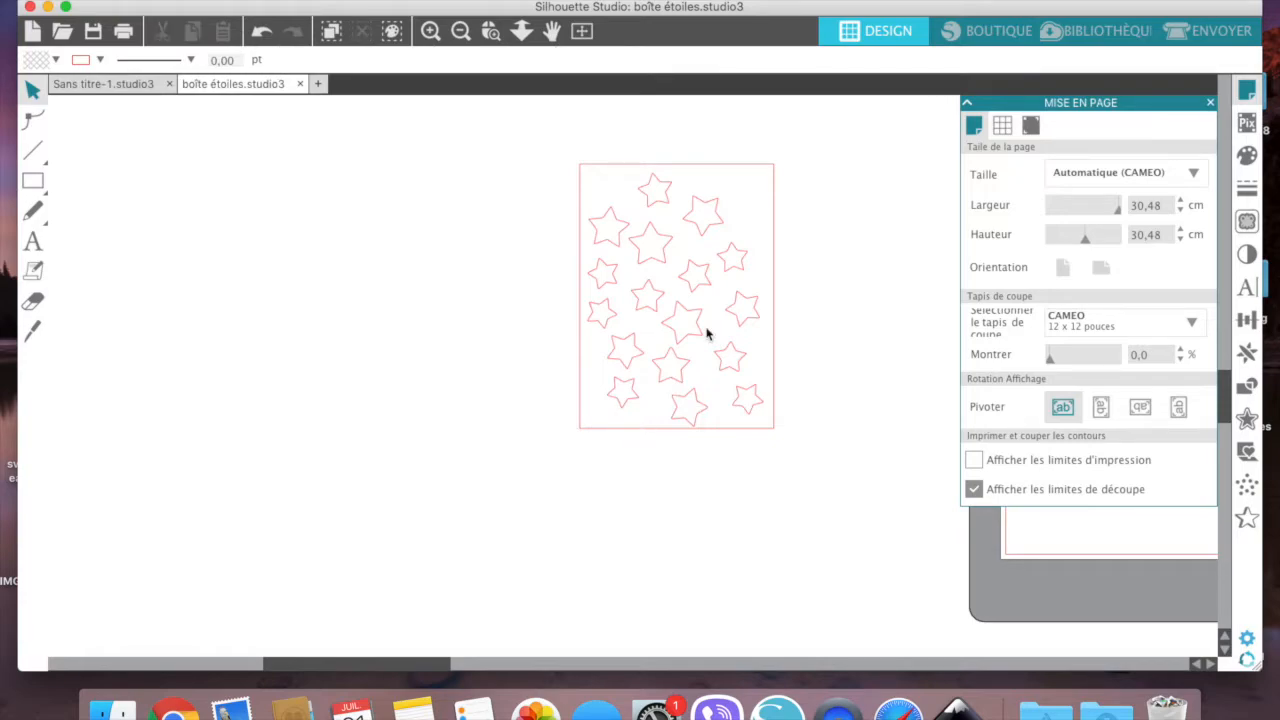
Delete the guide rectangle and combine the remaining stars into one compound path.
click(724, 172)
key(Delete)
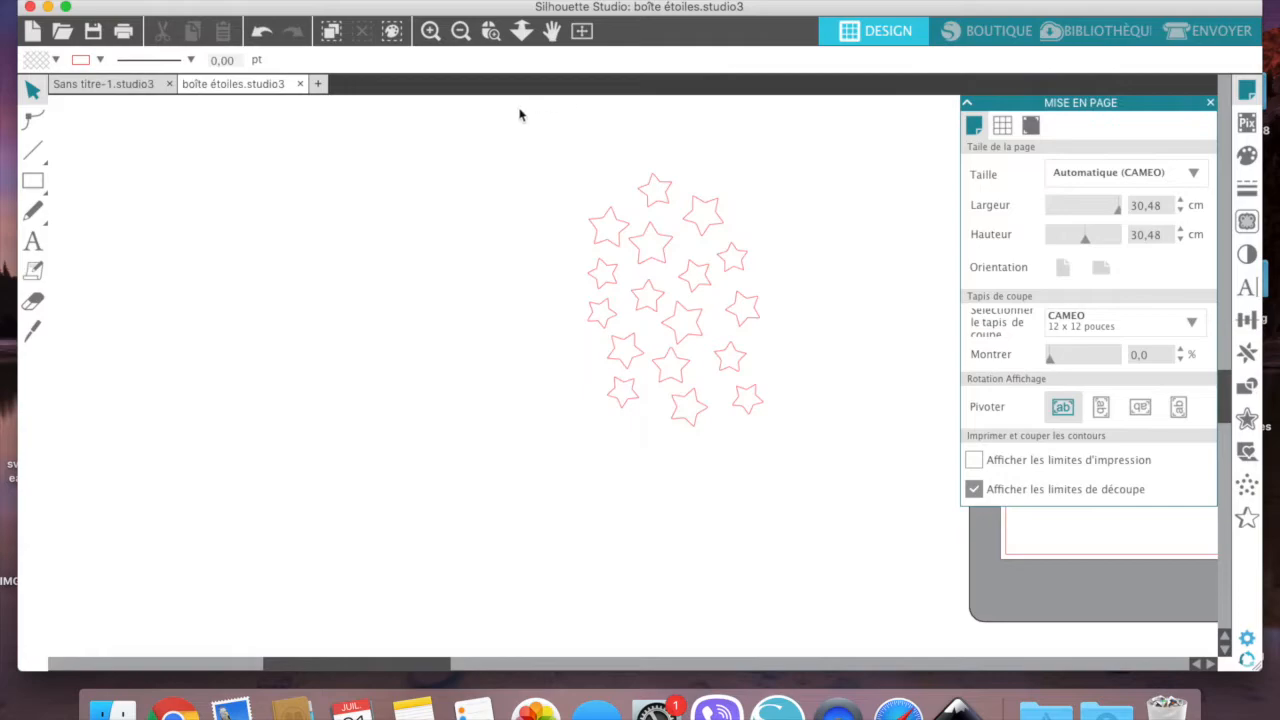
drag(514, 121, 798, 500)
drag(810, 578, 806, 580)
right_click(681, 240)
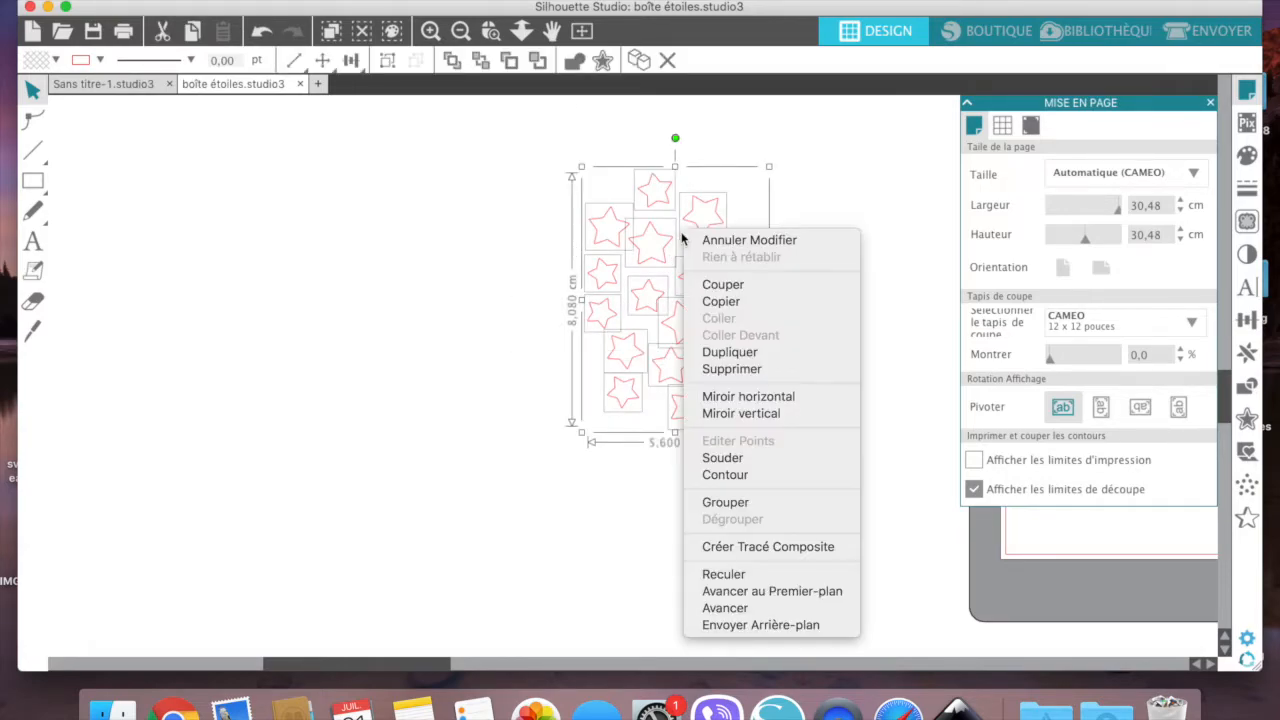
click(697, 548)
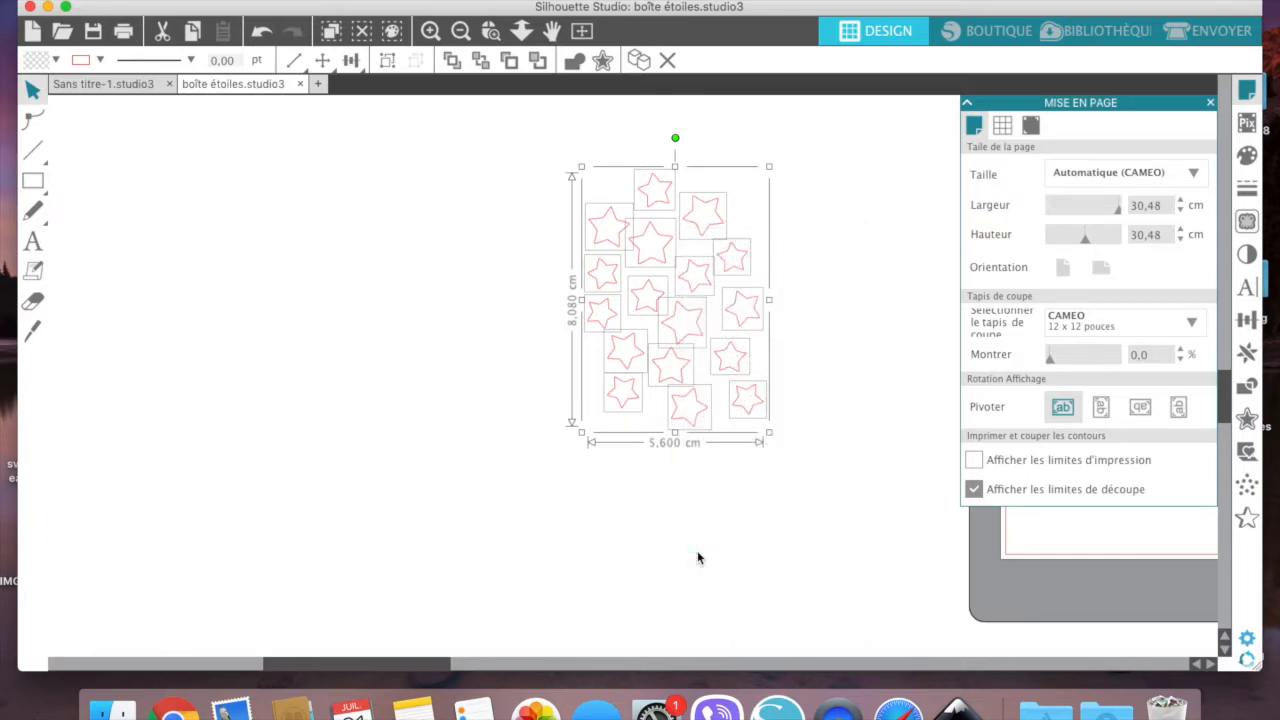
Move the star pattern onto the box's wide middle panel between the fold lines and shift it slightly down.
click(581, 32)
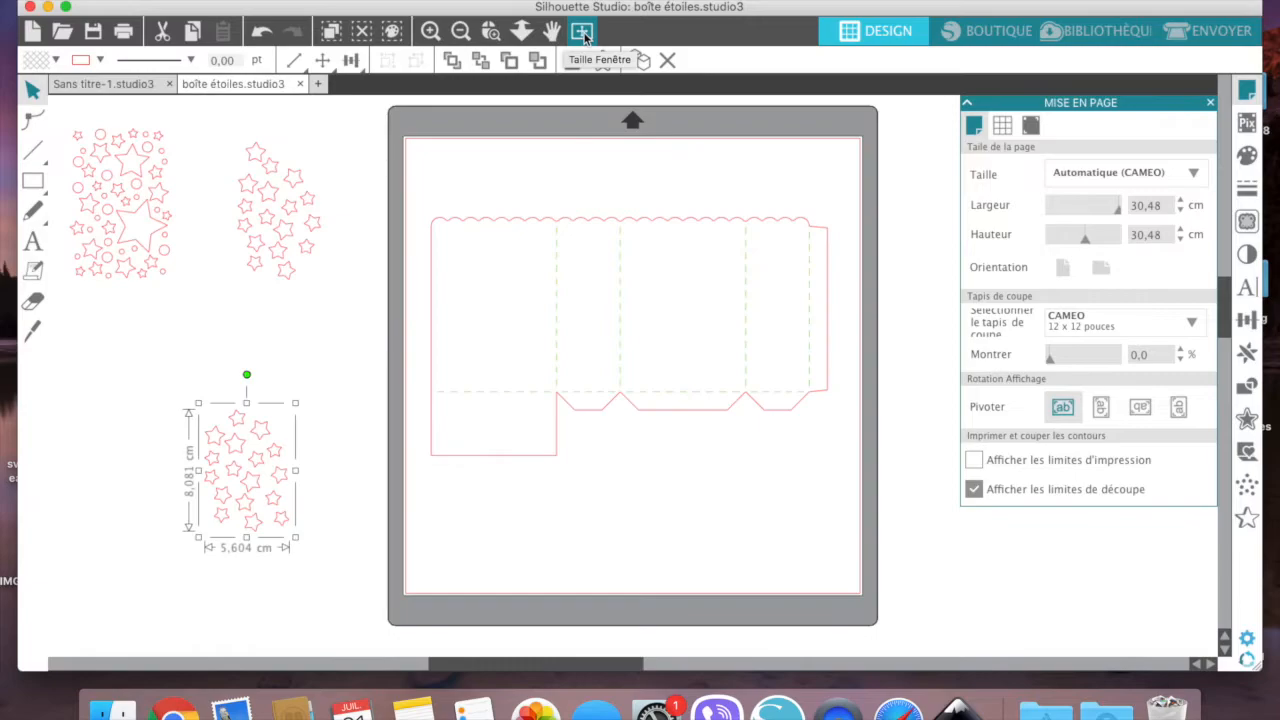
drag(238, 455, 677, 299)
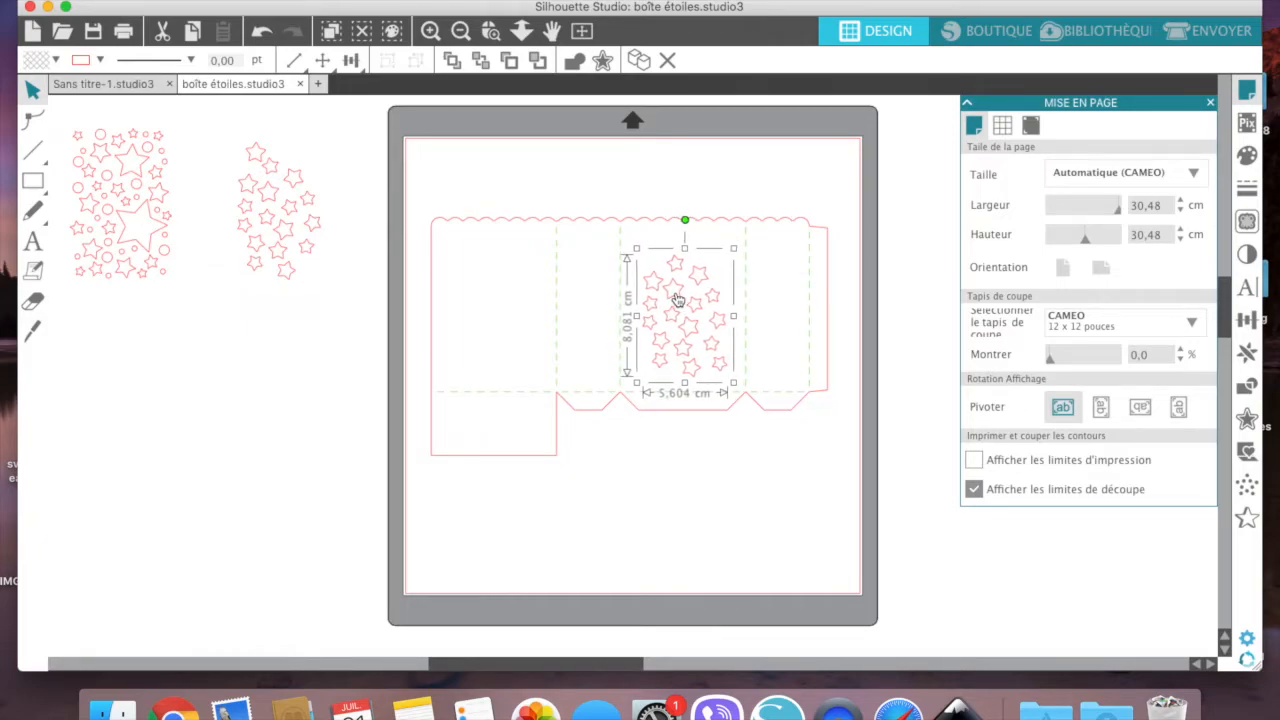
click(626, 197)
key(z)
drag(598, 197, 771, 478)
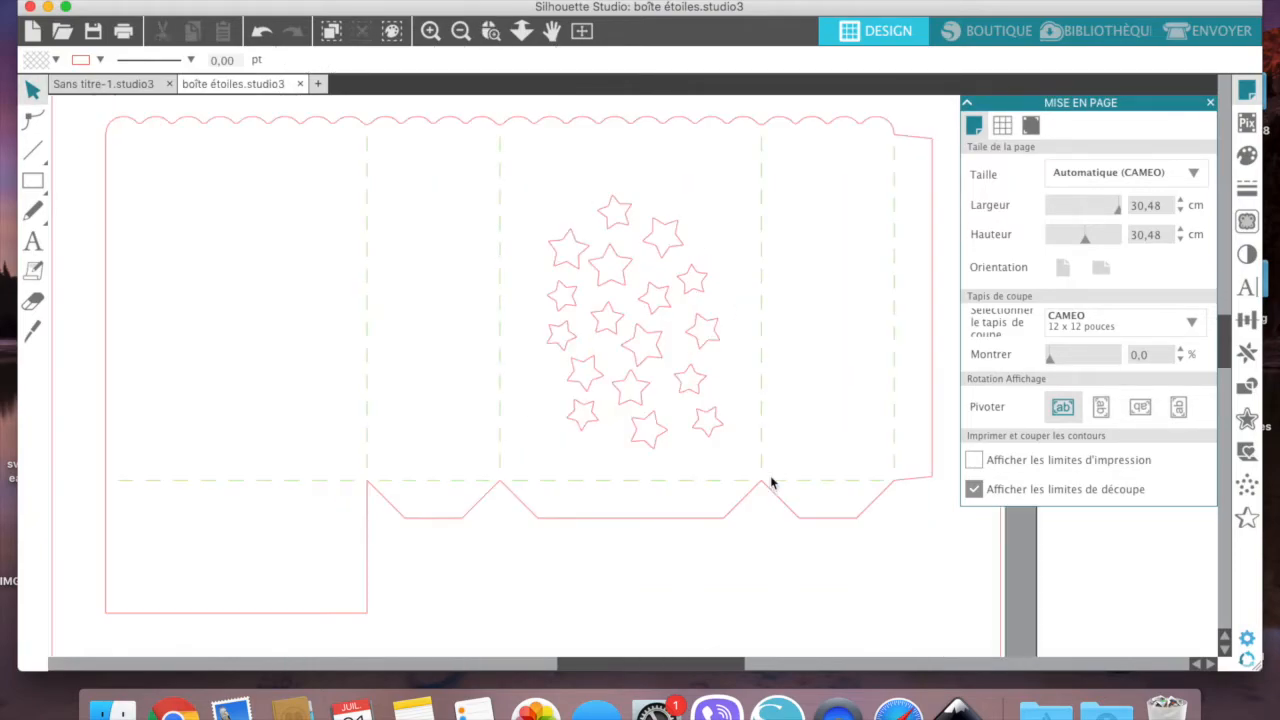
mouse_move(697, 343)
mouse_down()
mouse_move(689, 360)
mouse_move(697, 350)
mouse_up()
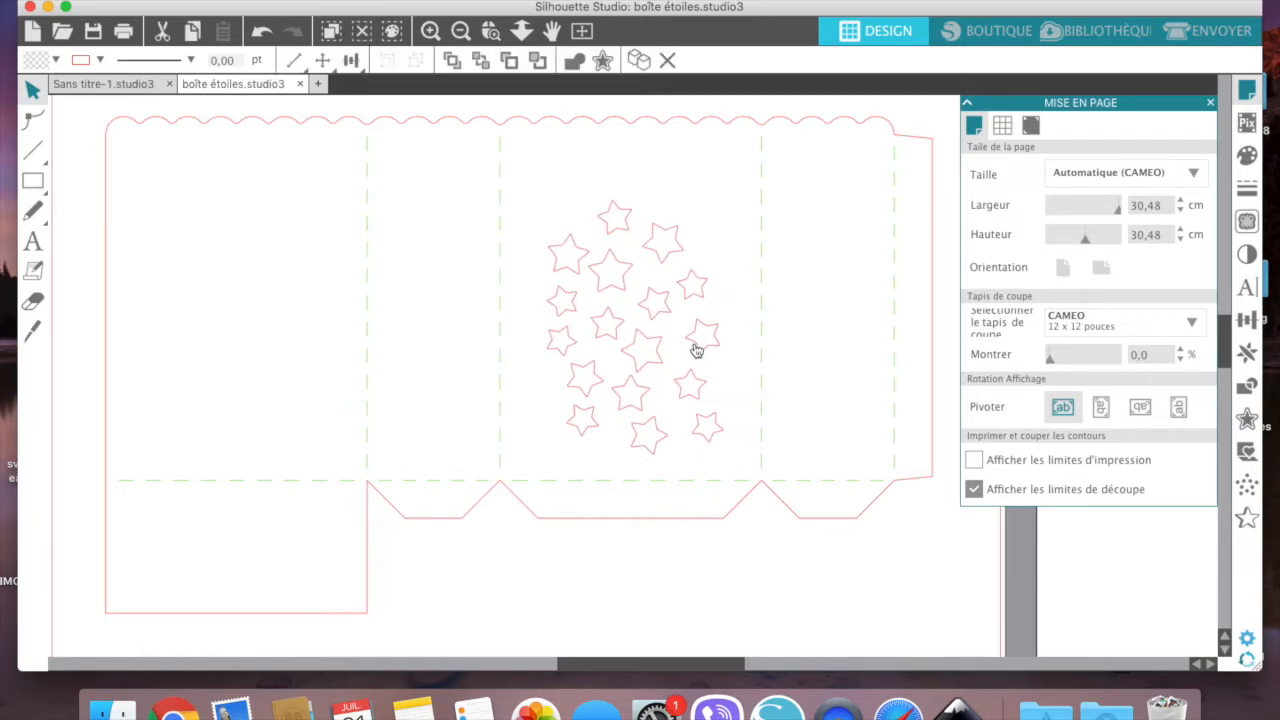
click(697, 349)
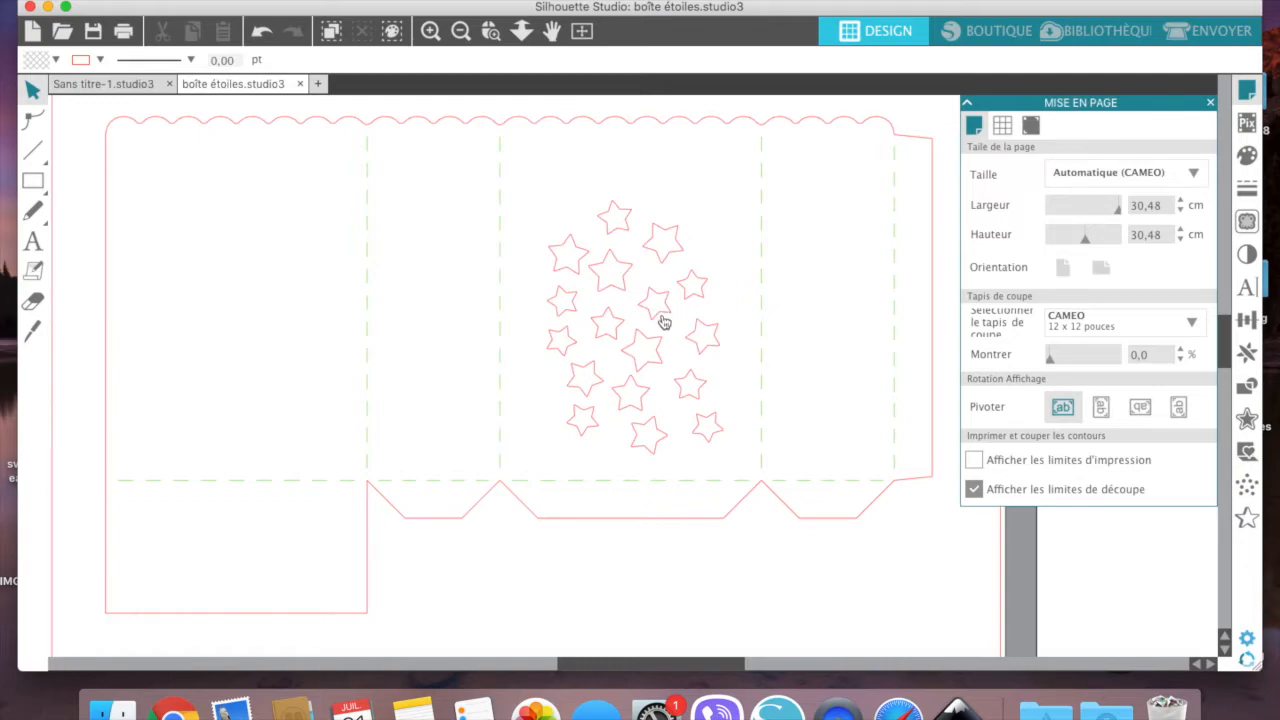
Duplicate the star pattern to its left and nudge the copy horizontally until it sits centred on the box's leftmost panel.
click(663, 322)
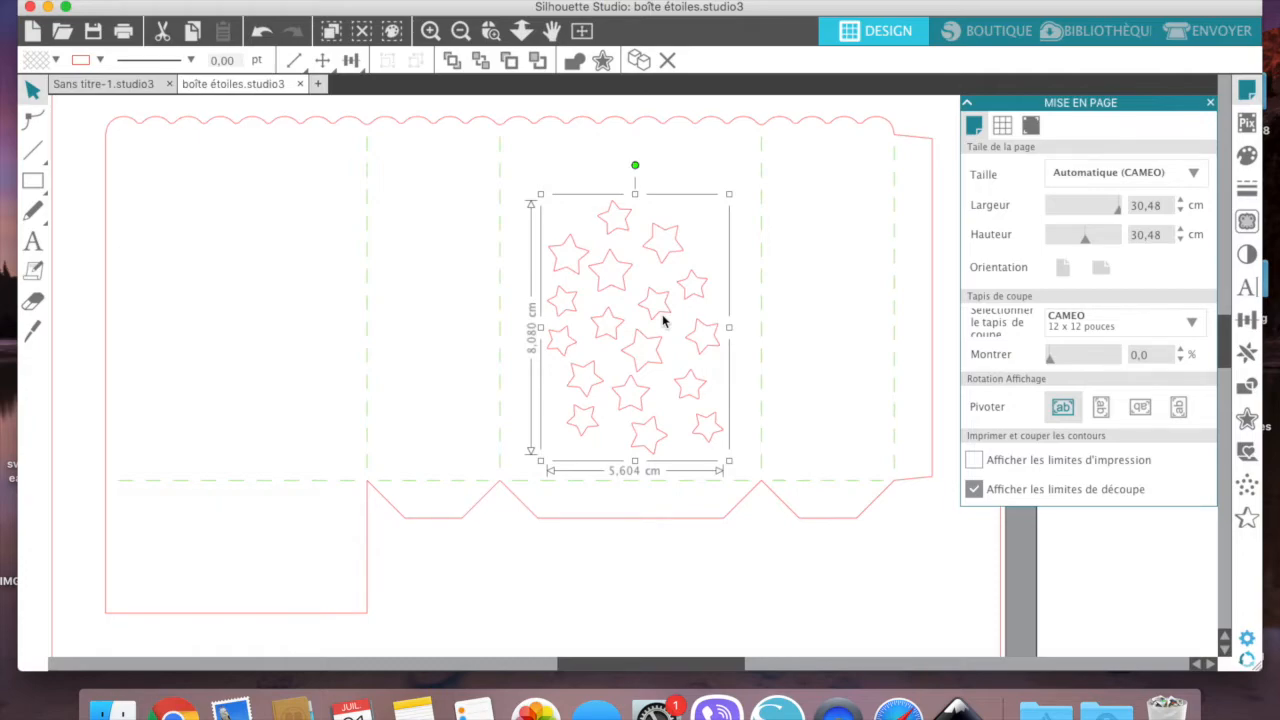
key(super+Left)
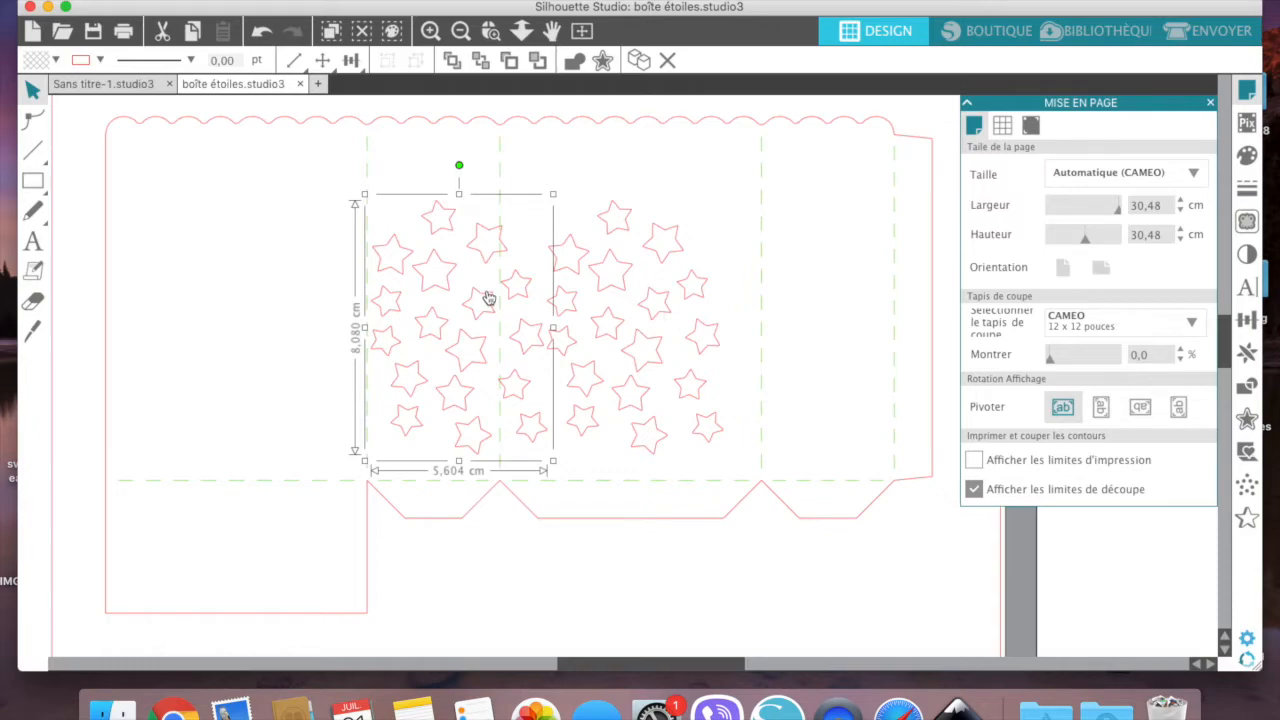
key(Left)
key(Left)
key(Left)
key(Left)
key(Left)
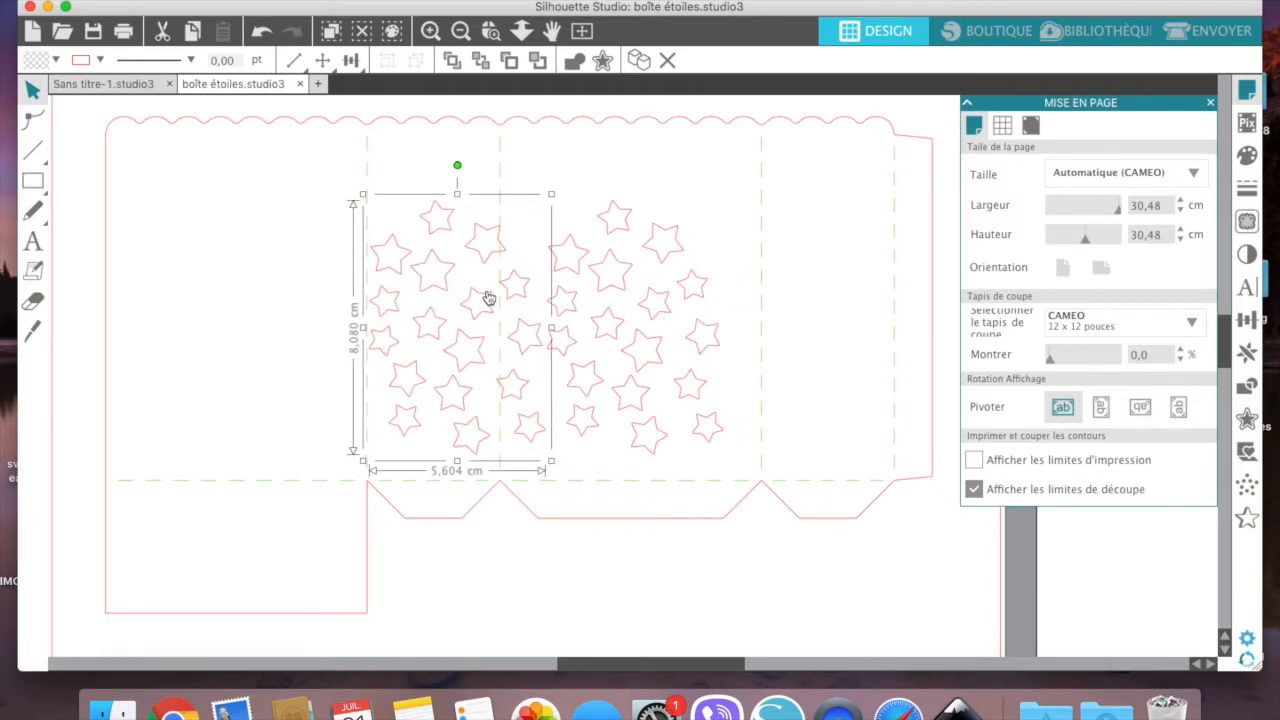
key(Left)
key(Left)
key(Left)
key(Left)
key(Left)
key(Left)
key(Left)
key(Left)
key(Left)
key(Left)
key(Left)
key(Left)
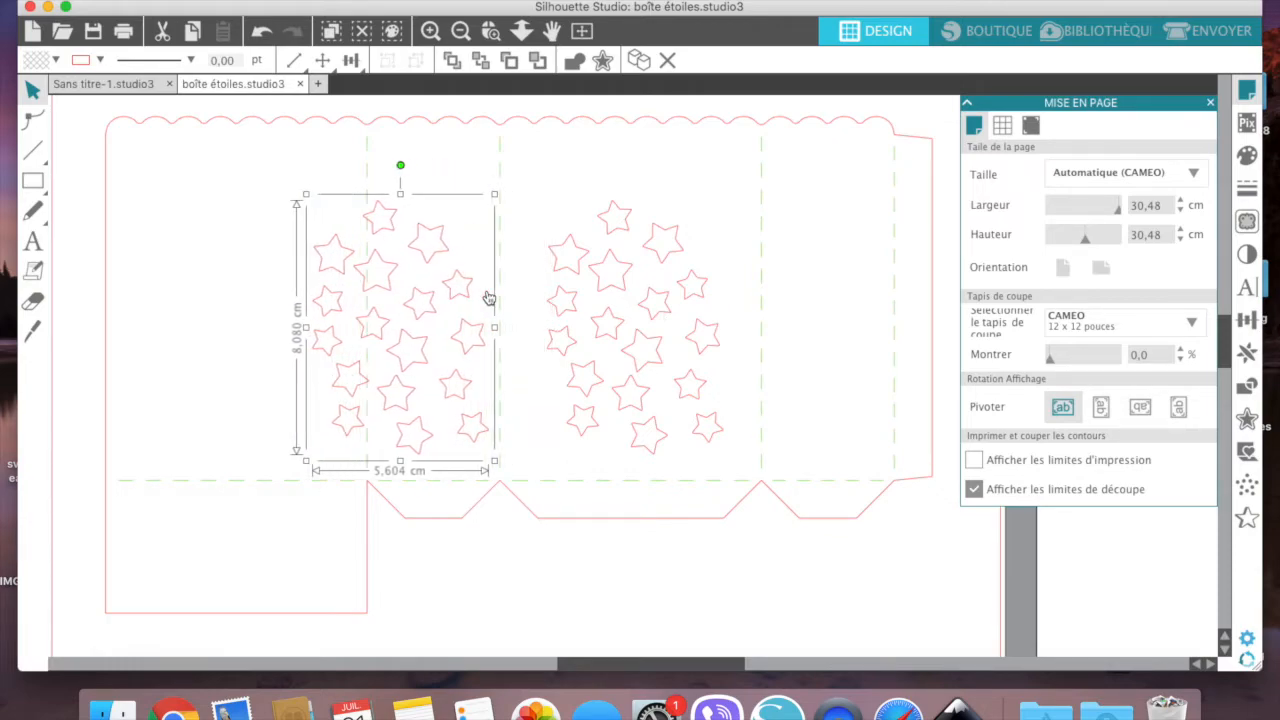
key(Left)
key(Left)
key(Left)
key(Left)
key(Left)
key(Left)
key(Left)
key(Left)
key(Left)
key(Left)
key(Left)
key(Left)
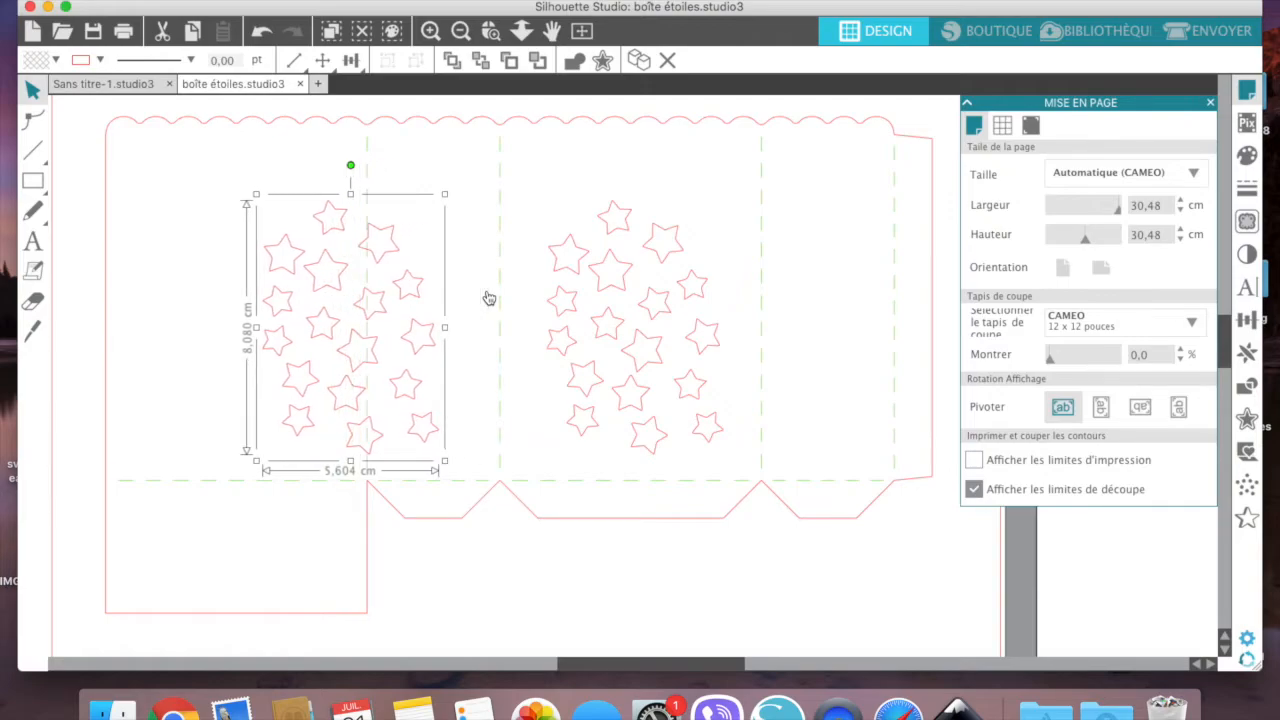
key(Left)
key(Left)
key(Left)
key(Left)
key(Left)
key(Left)
key(Left)
key(Left)
key(Left)
key(Left)
key(Left)
key(Left)
key(Left)
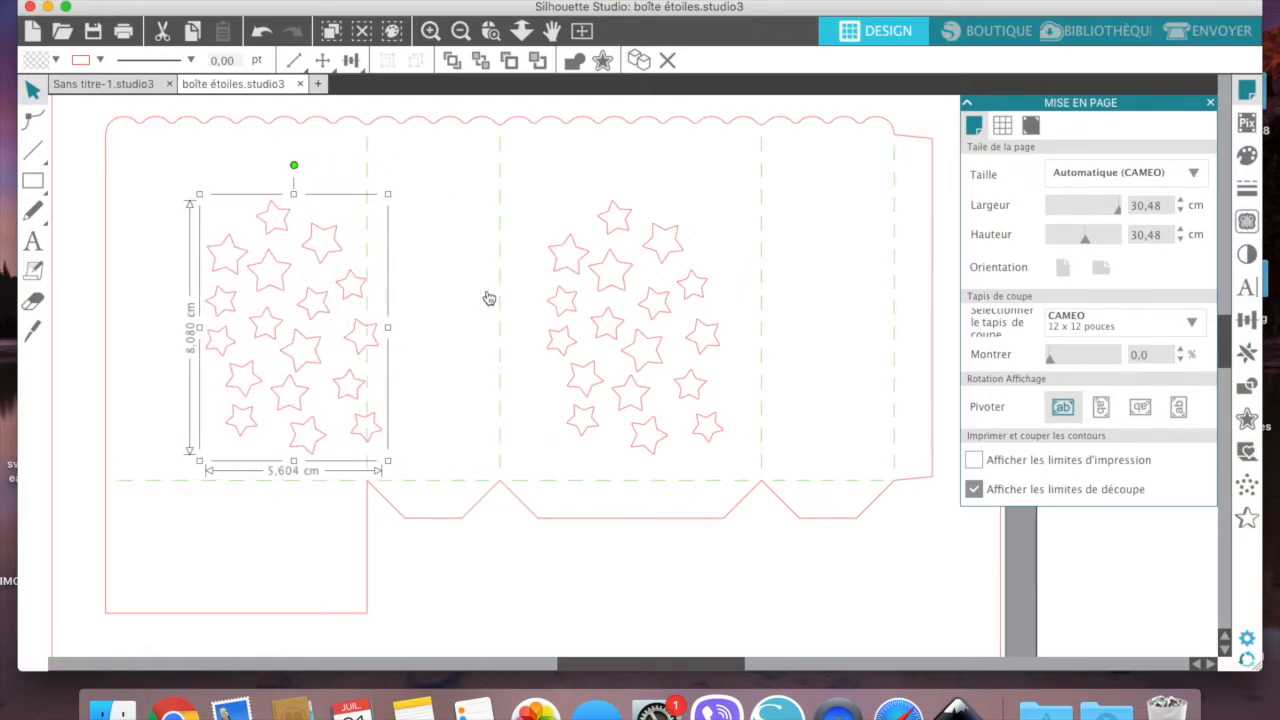
key(Left)
key(Left)
key(Left)
key(Left)
key(Left)
key(Left)
key(Left)
key(Left)
key(Left)
key(Left)
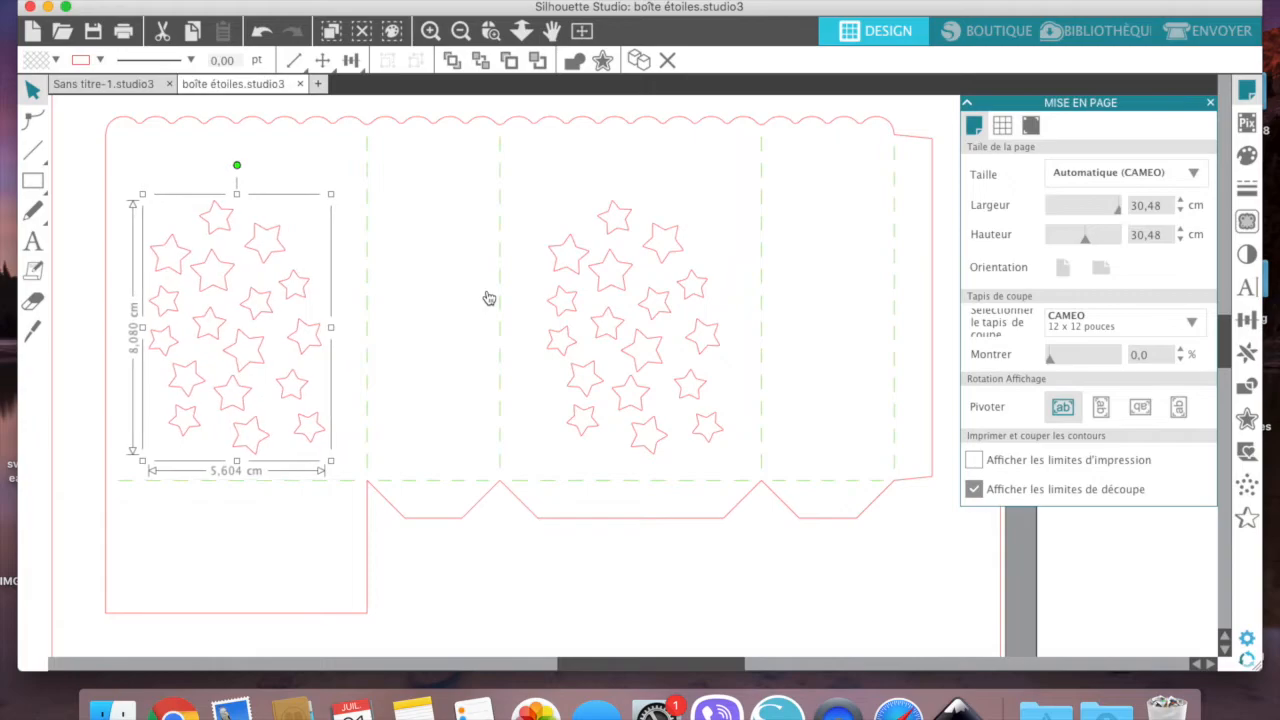
key(Left)
key(Left)
key(Left)
key(Left)
key(Left)
key(Left)
key(Left)
key(Left)
key(Left)
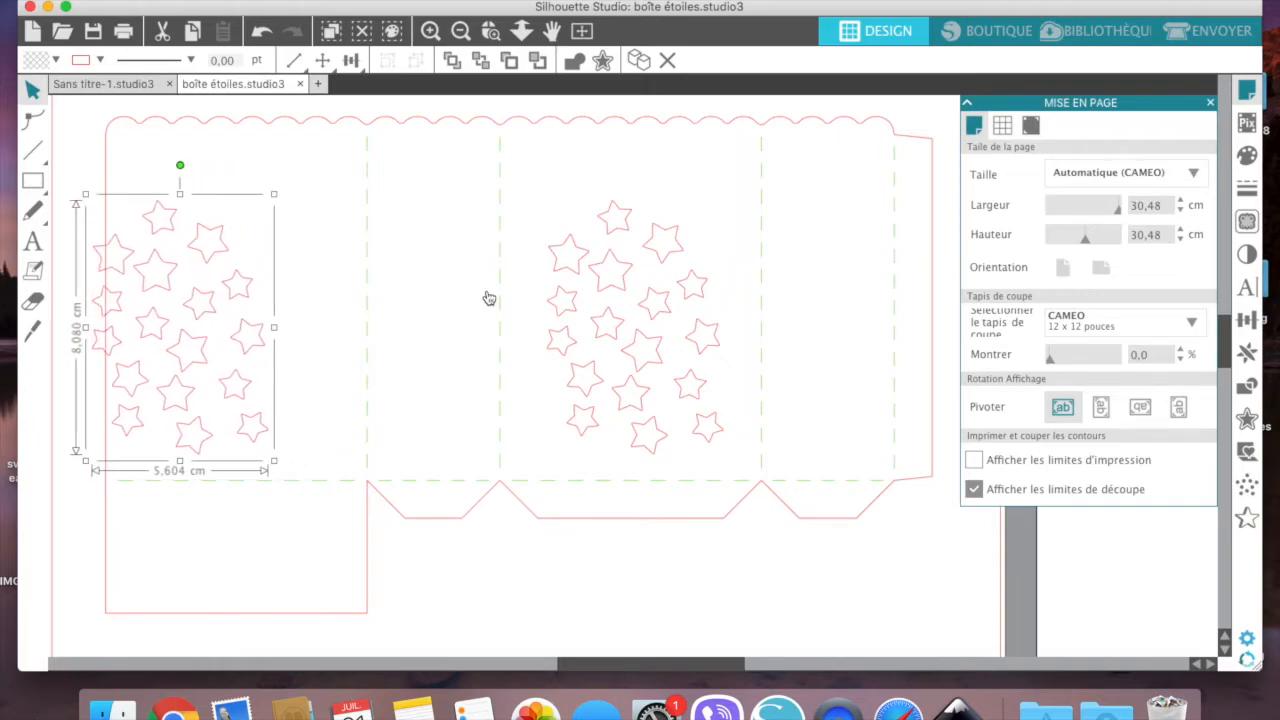
key(Right)
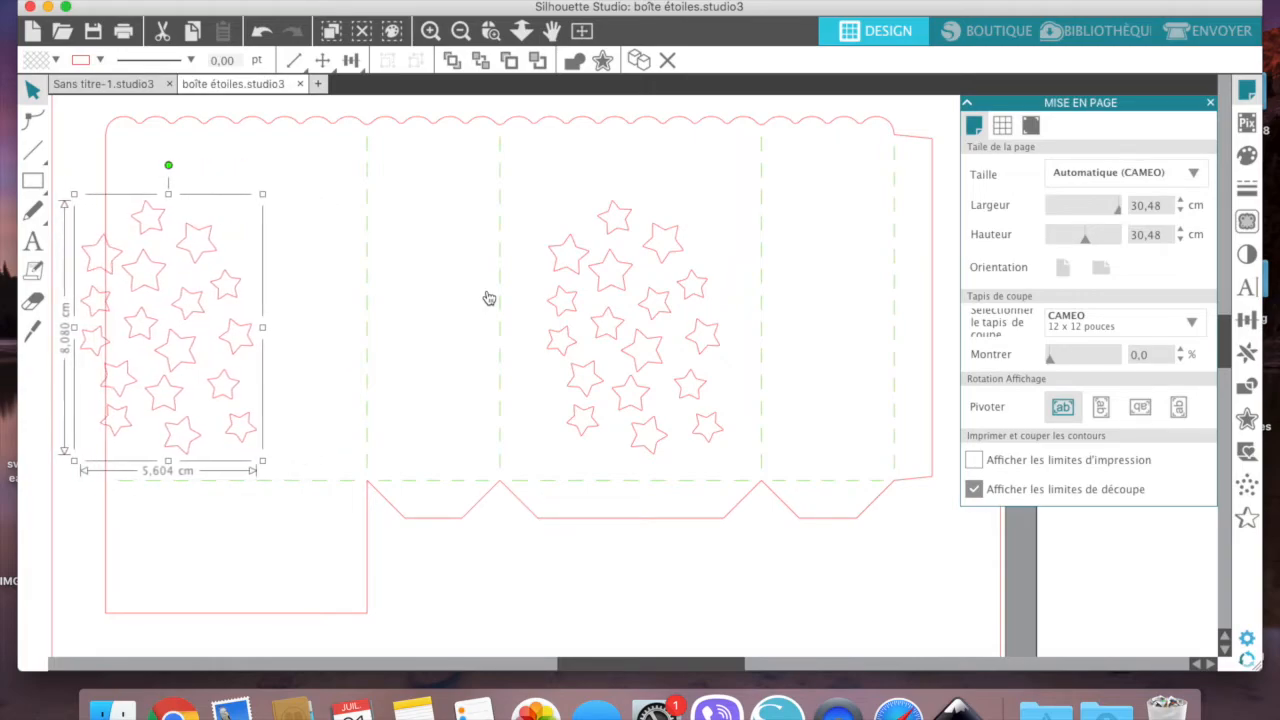
key(Right)
key(Right)
key(Right)
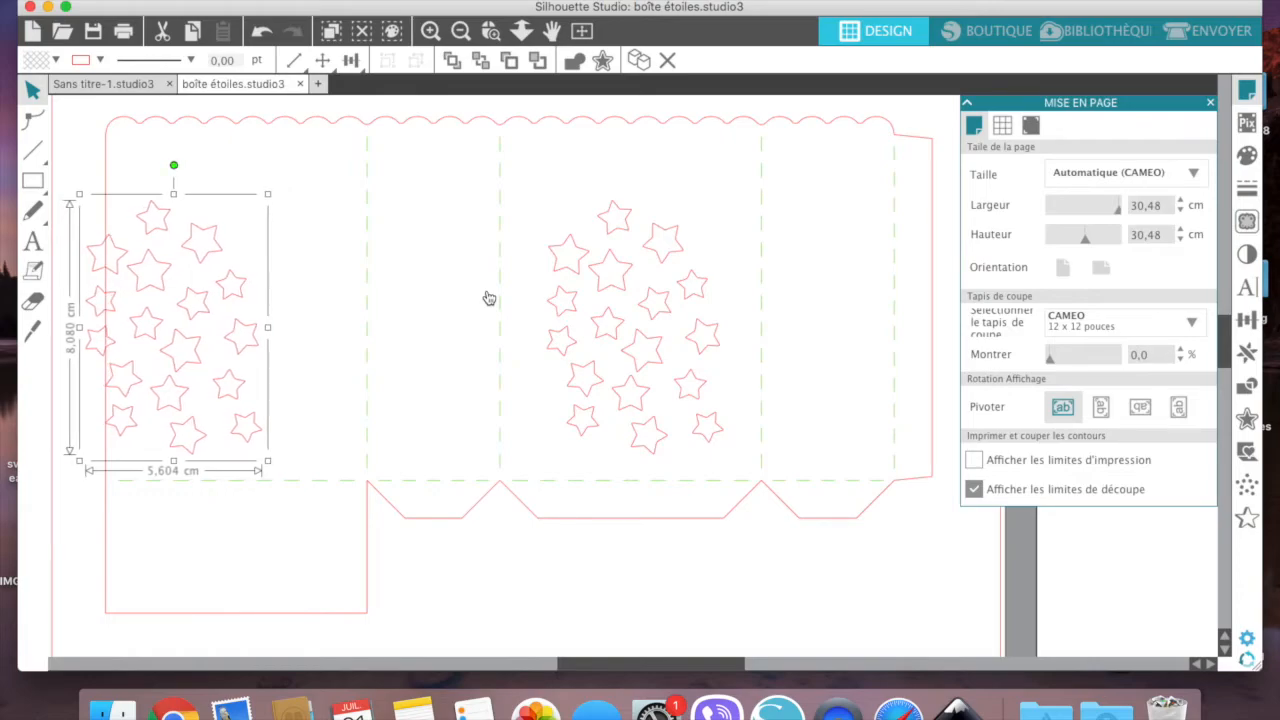
key(Right)
key(Right)
key(Right)
key(Right)
key(Right)
key(Right)
key(Right)
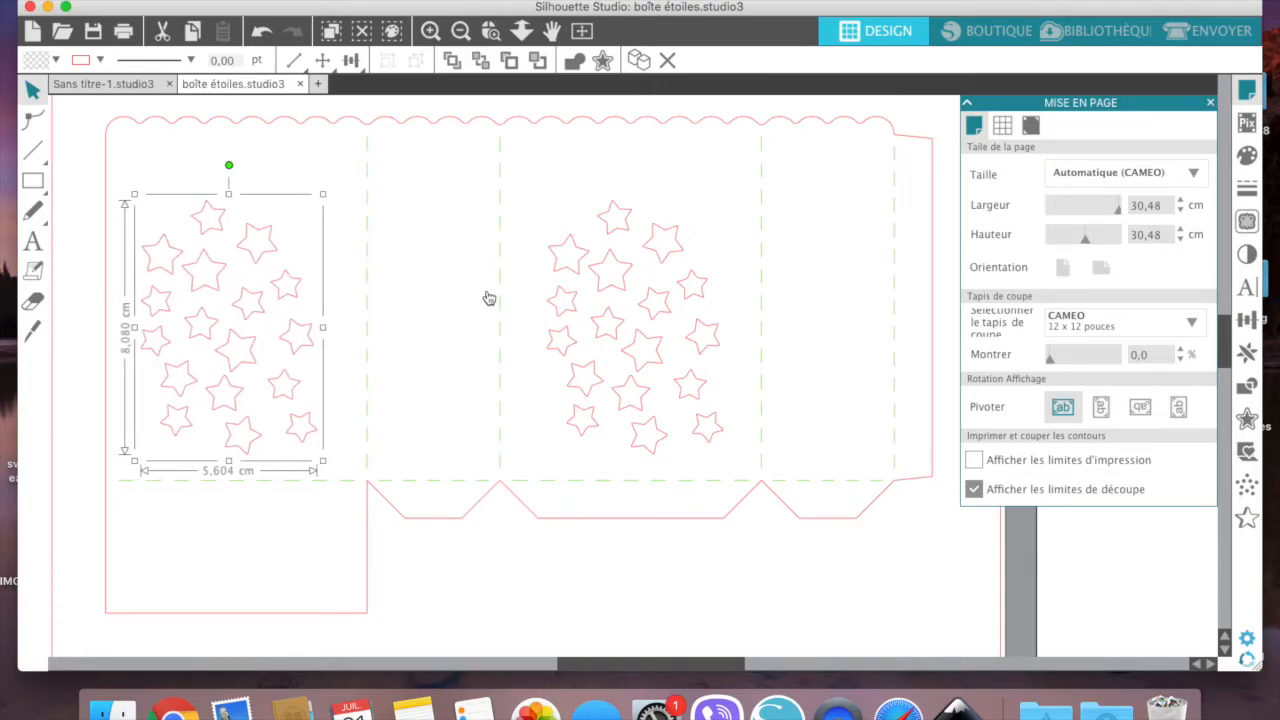
key(Right)
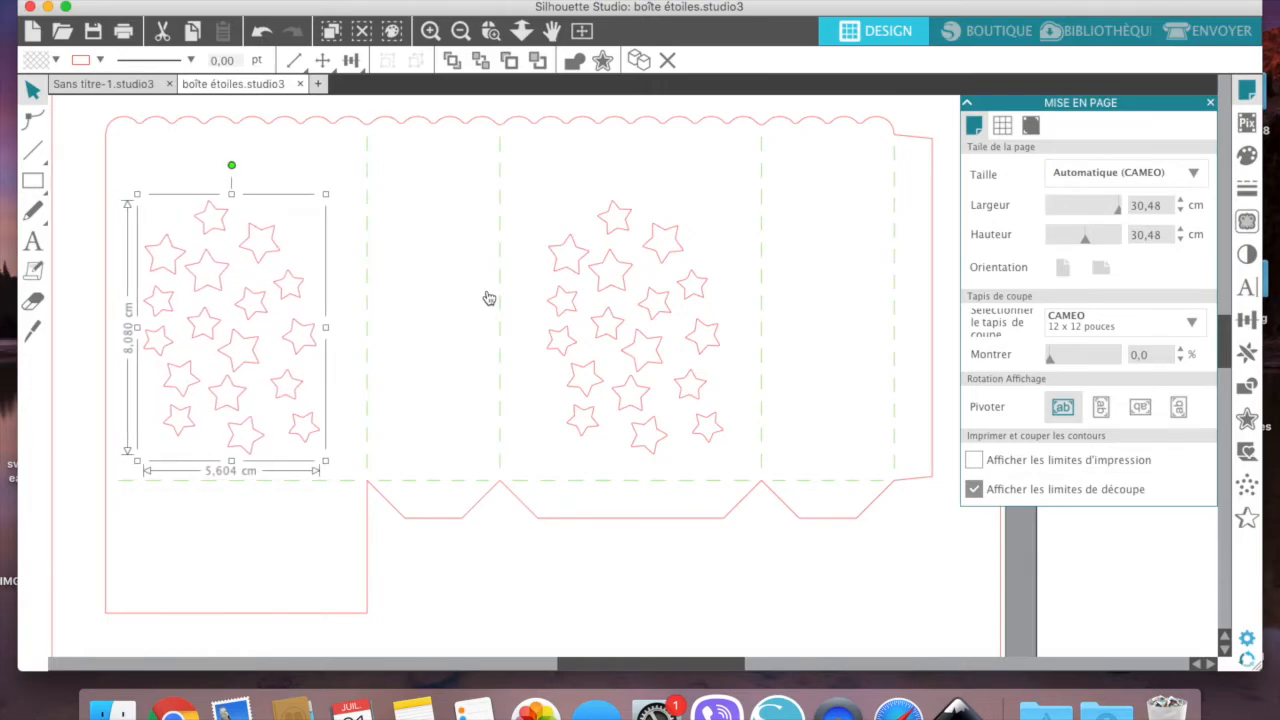
Group the box outline, its fold lines and both star patterns together.
click(581, 31)
drag(424, 208, 840, 583)
right_click(594, 174)
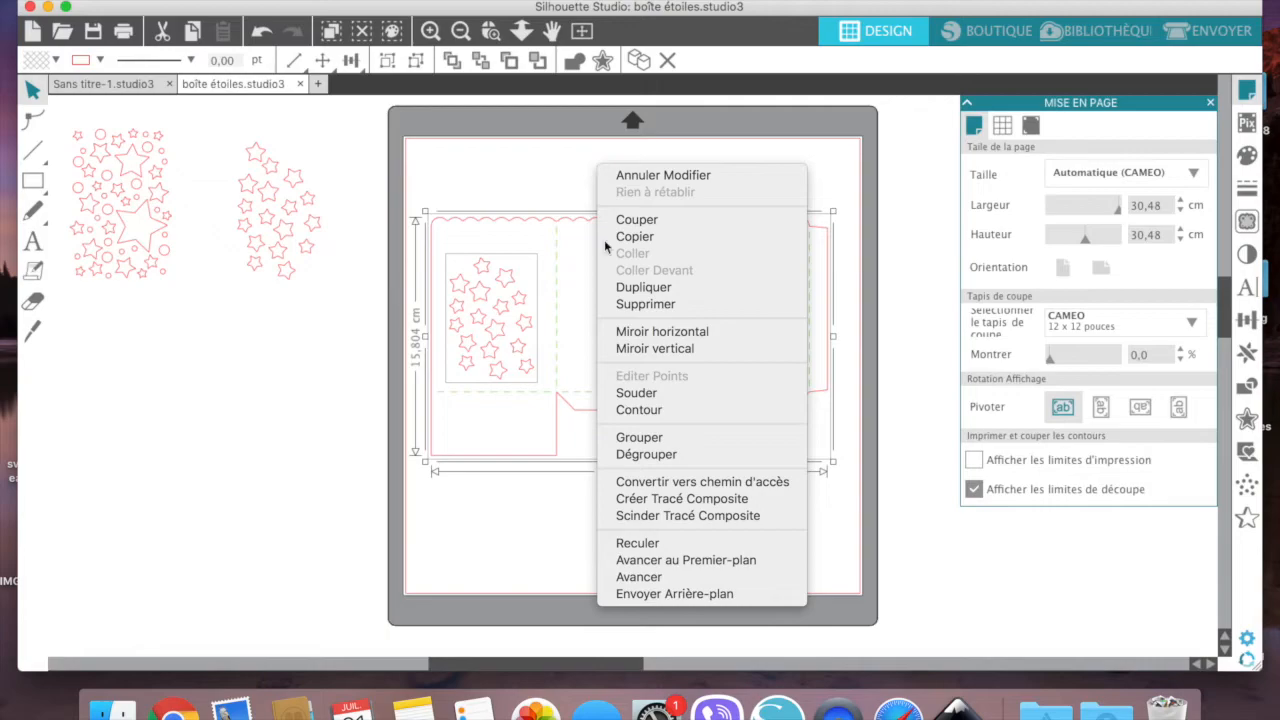
click(632, 437)
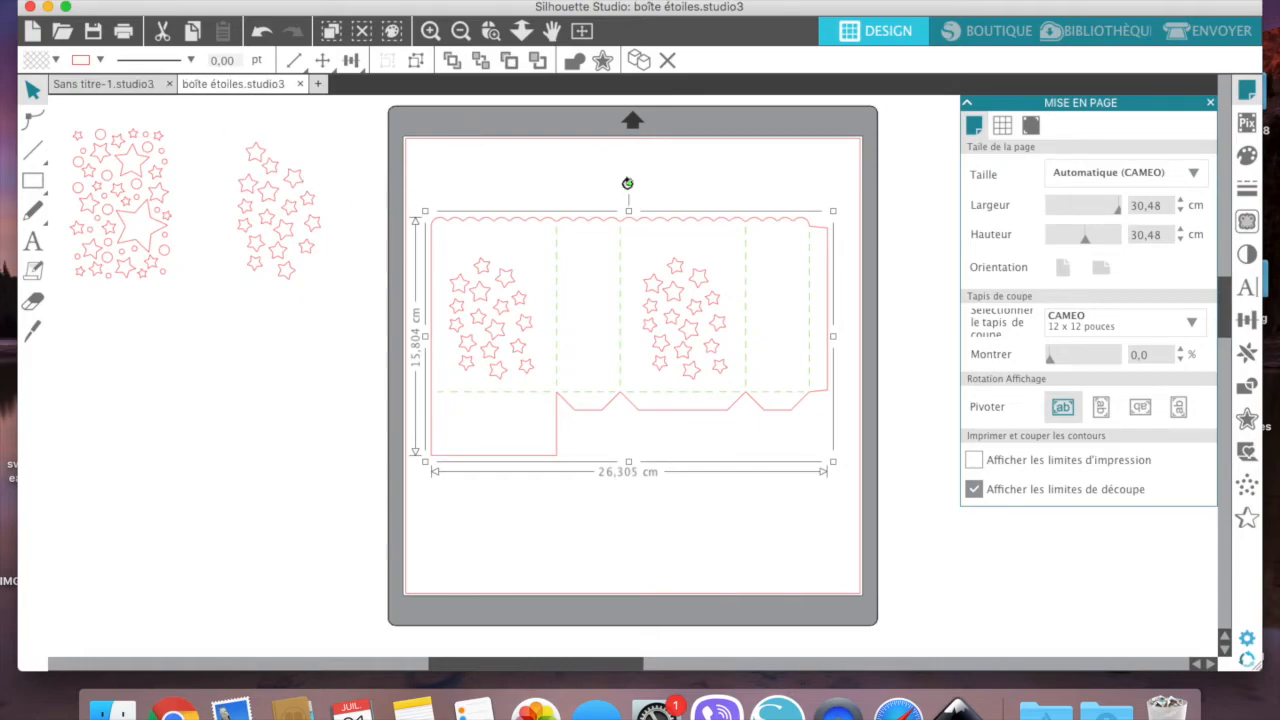
click(554, 195)
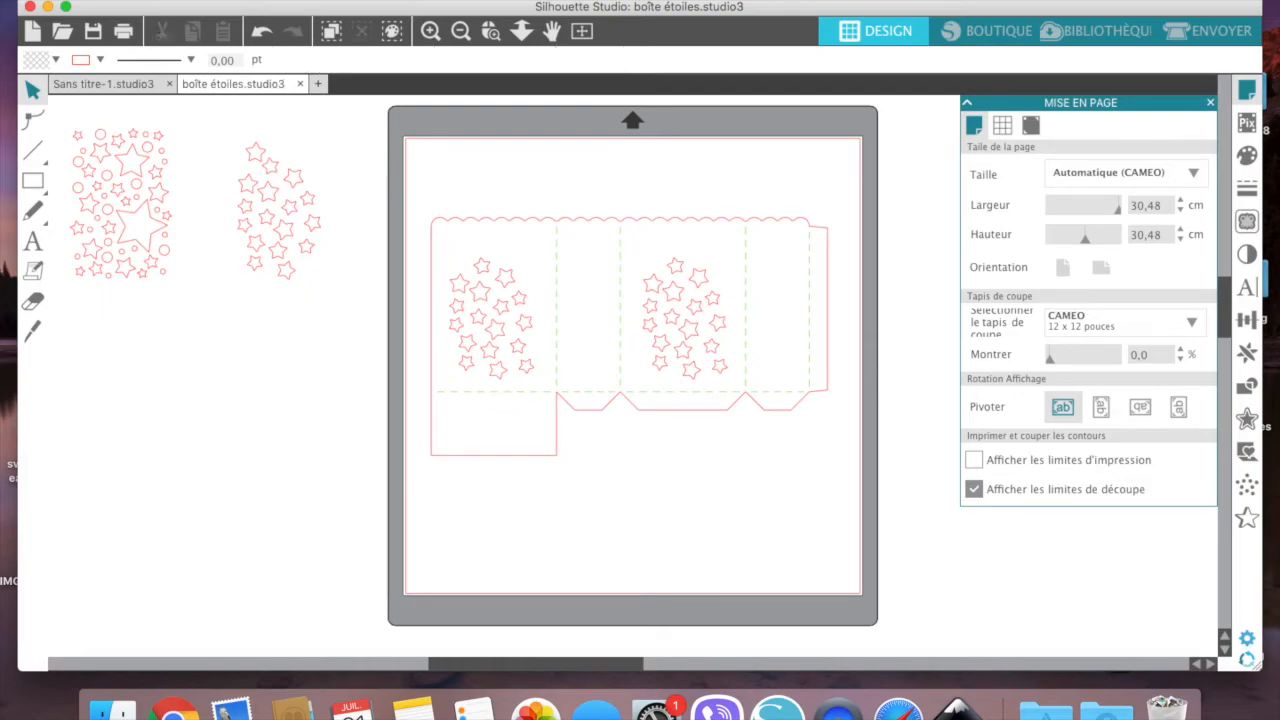
Save a copy of the design to the hard disk under the name "boîte vierge".
click(186, 0)
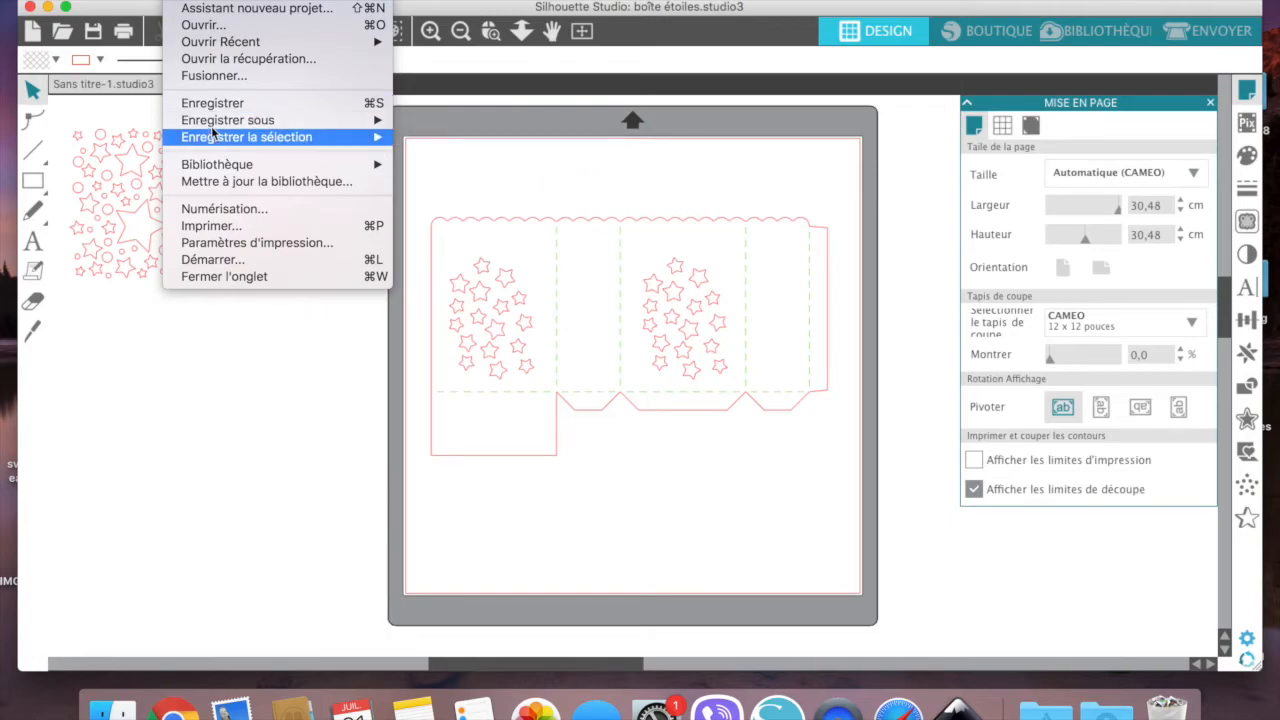
mouse_move(211, 124)
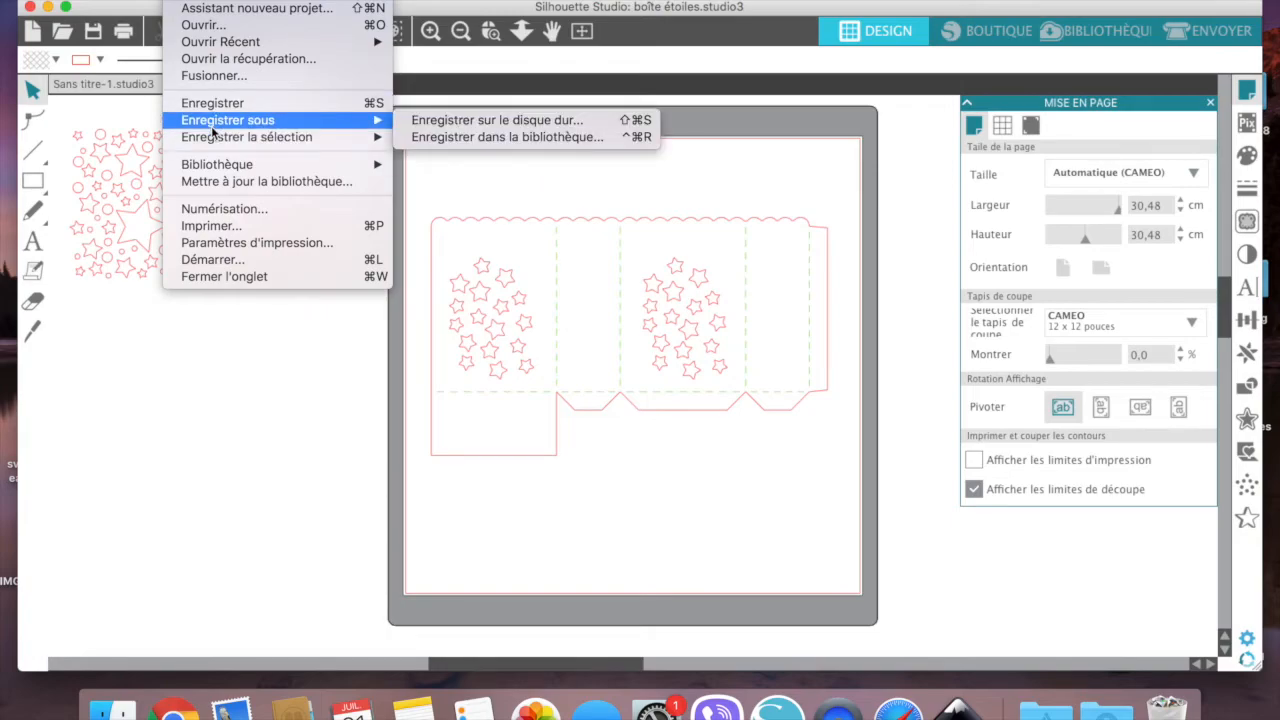
click(446, 120)
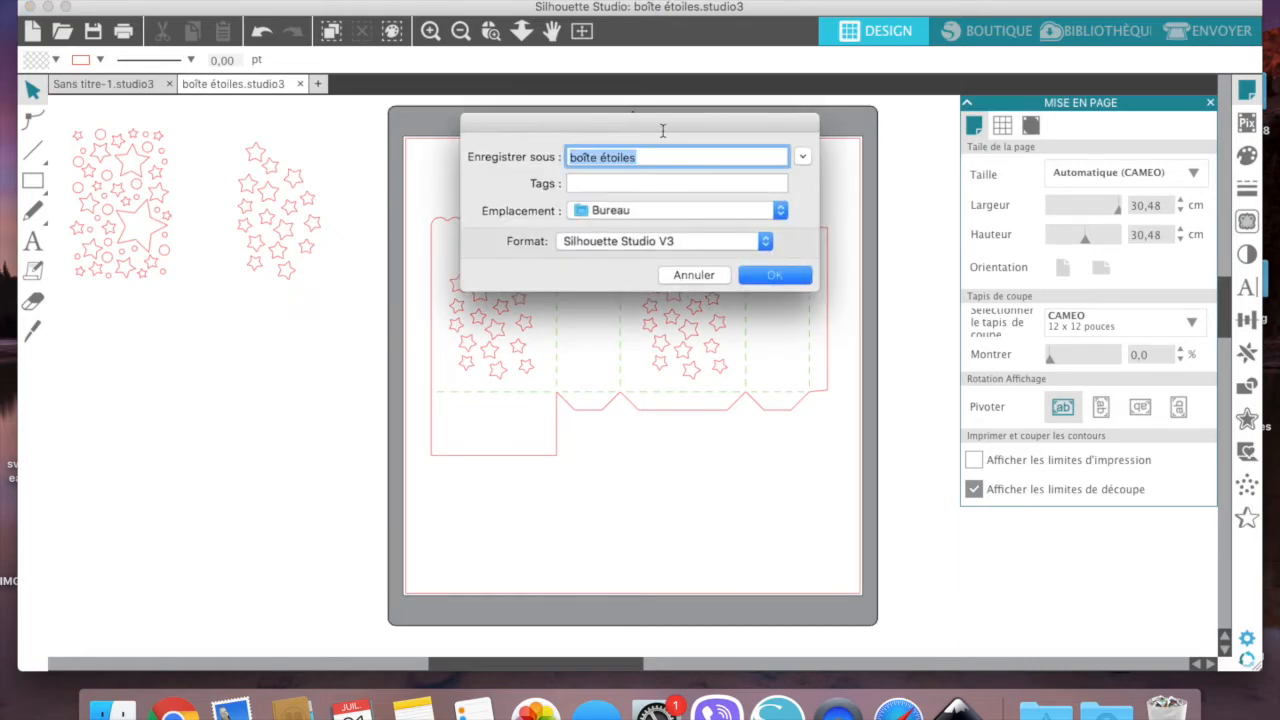
click(660, 160)
key(BackSpace)
key(BackSpace)
key(BackSpace)
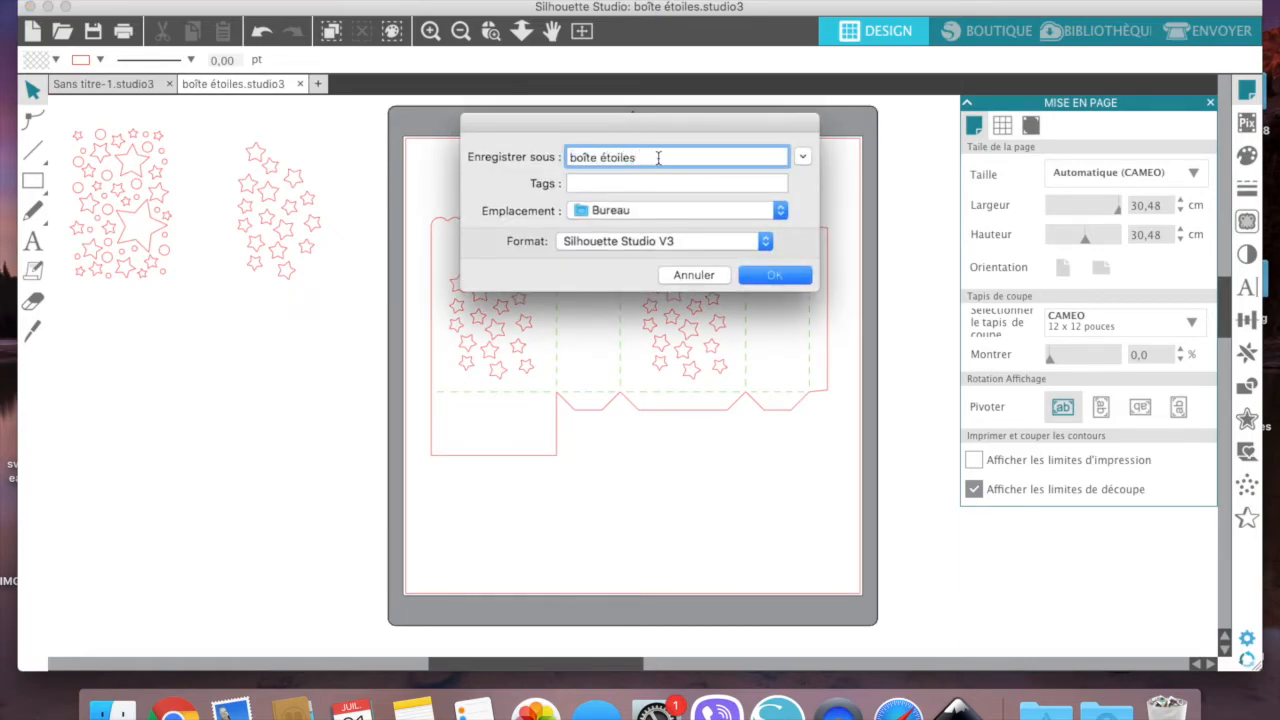
key(BackSpace)
key(BackSpace)
key(BackSpace)
key(BackSpace)
text(vierge)
click(778, 280)
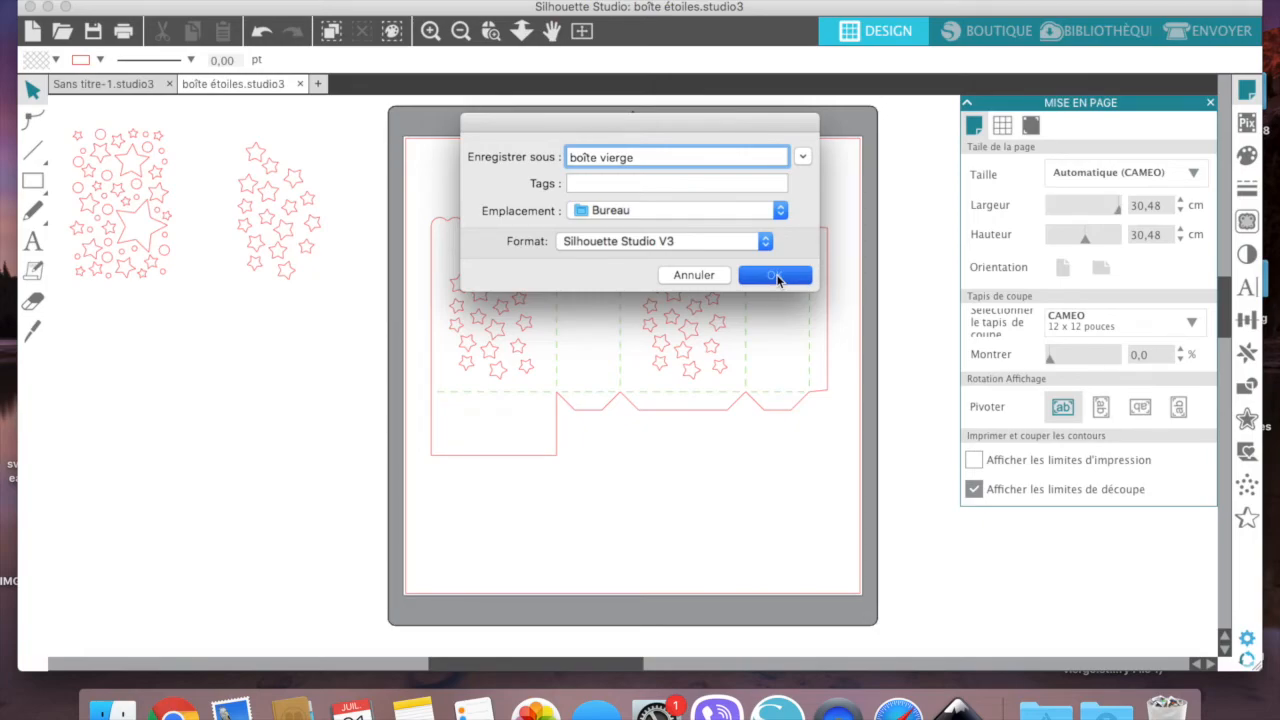
click(776, 275)
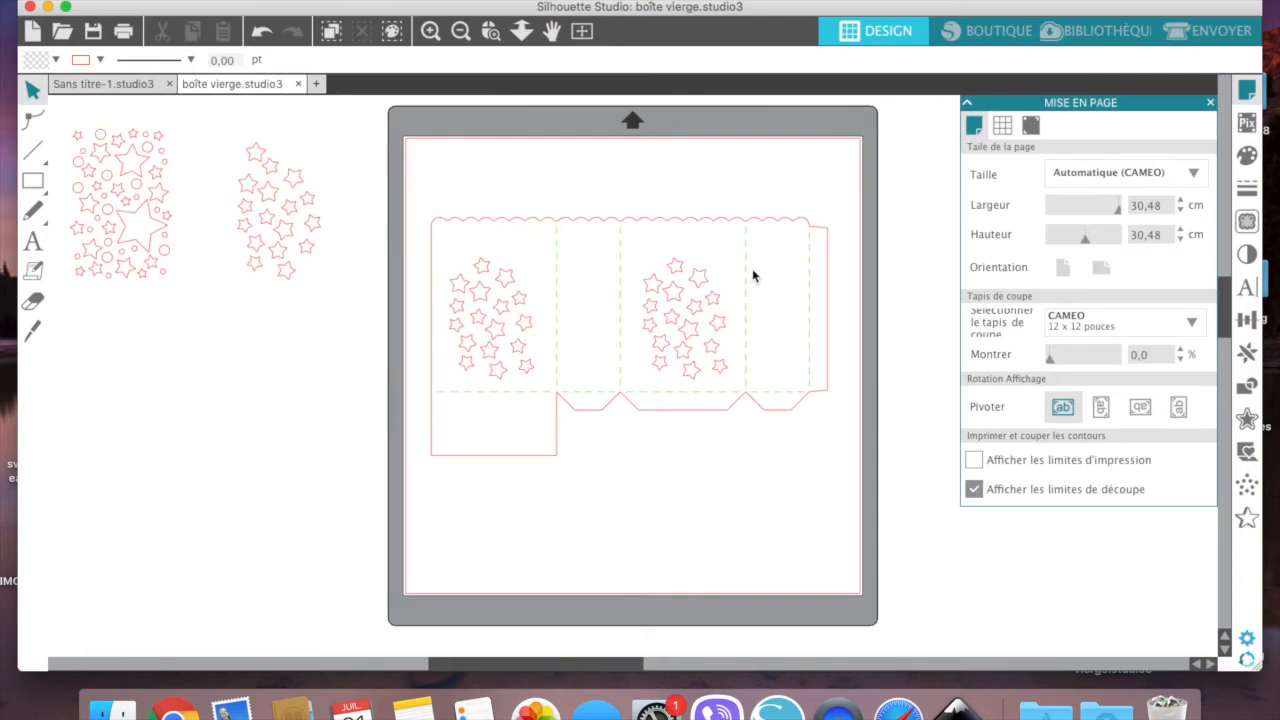
Ungroup the box and delete both star patterns from its panels.
click(677, 303)
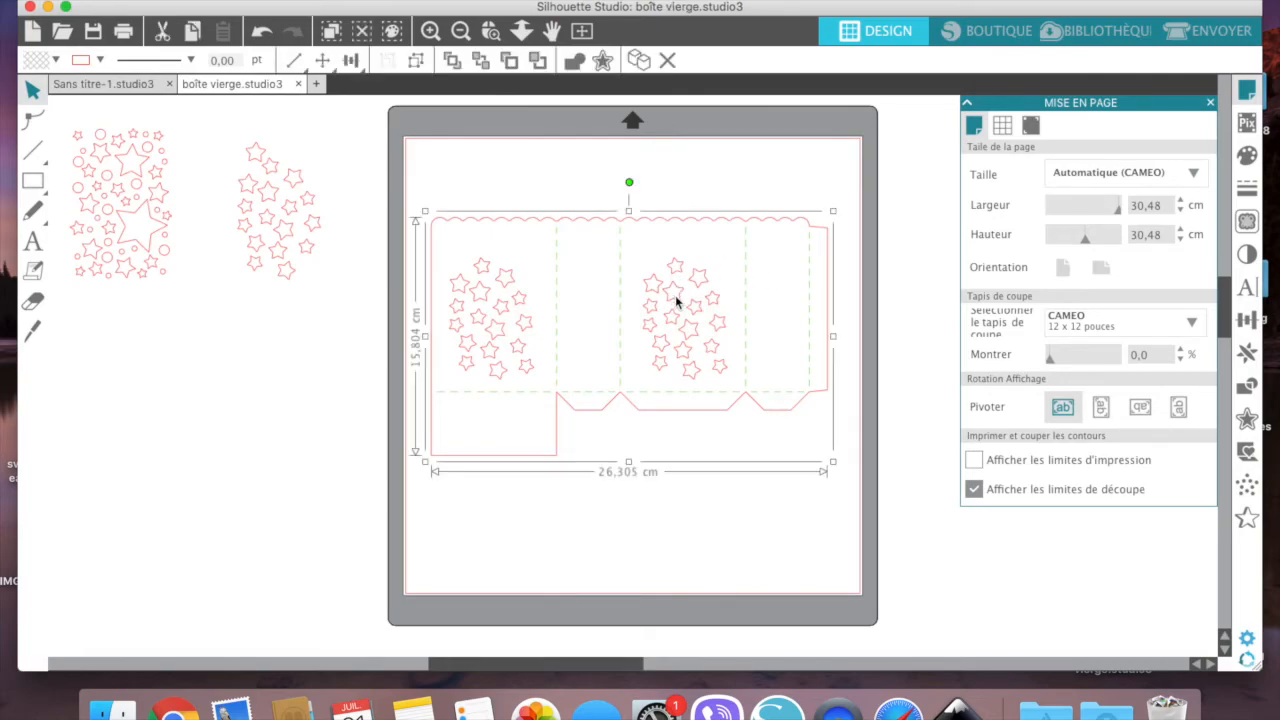
right_click(675, 295)
click(727, 566)
click(727, 544)
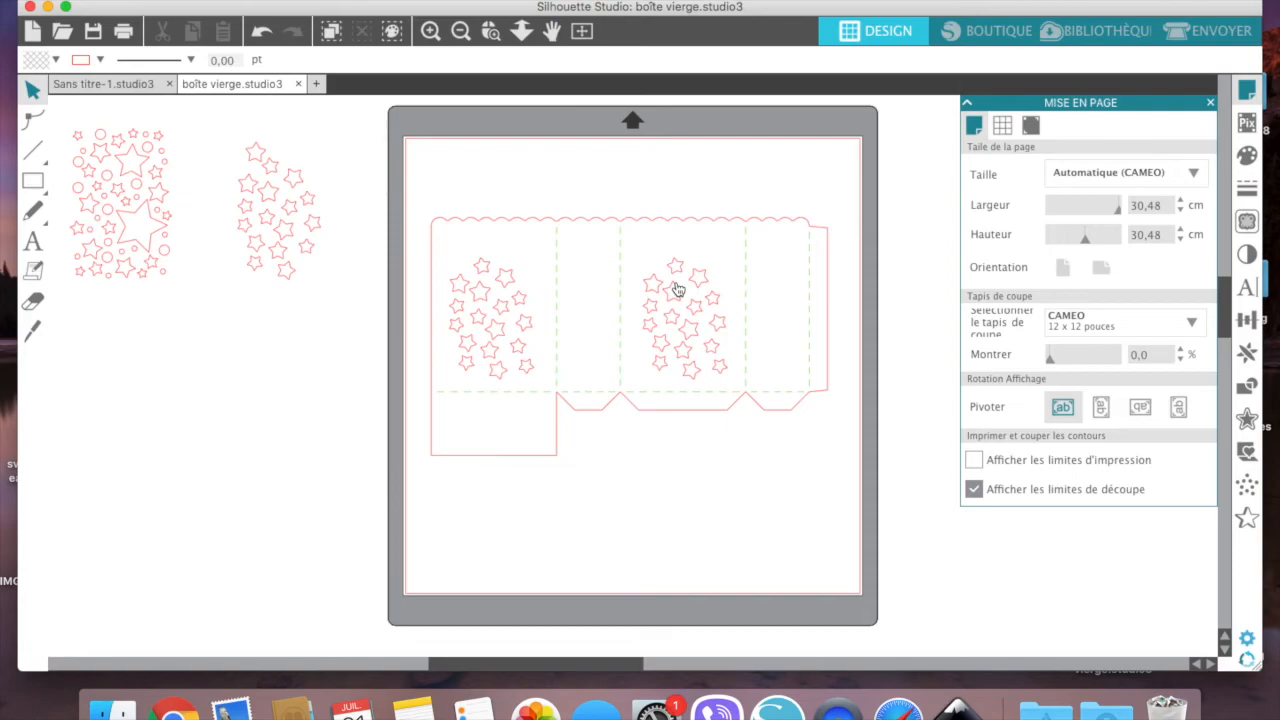
click(676, 289)
key(Delete)
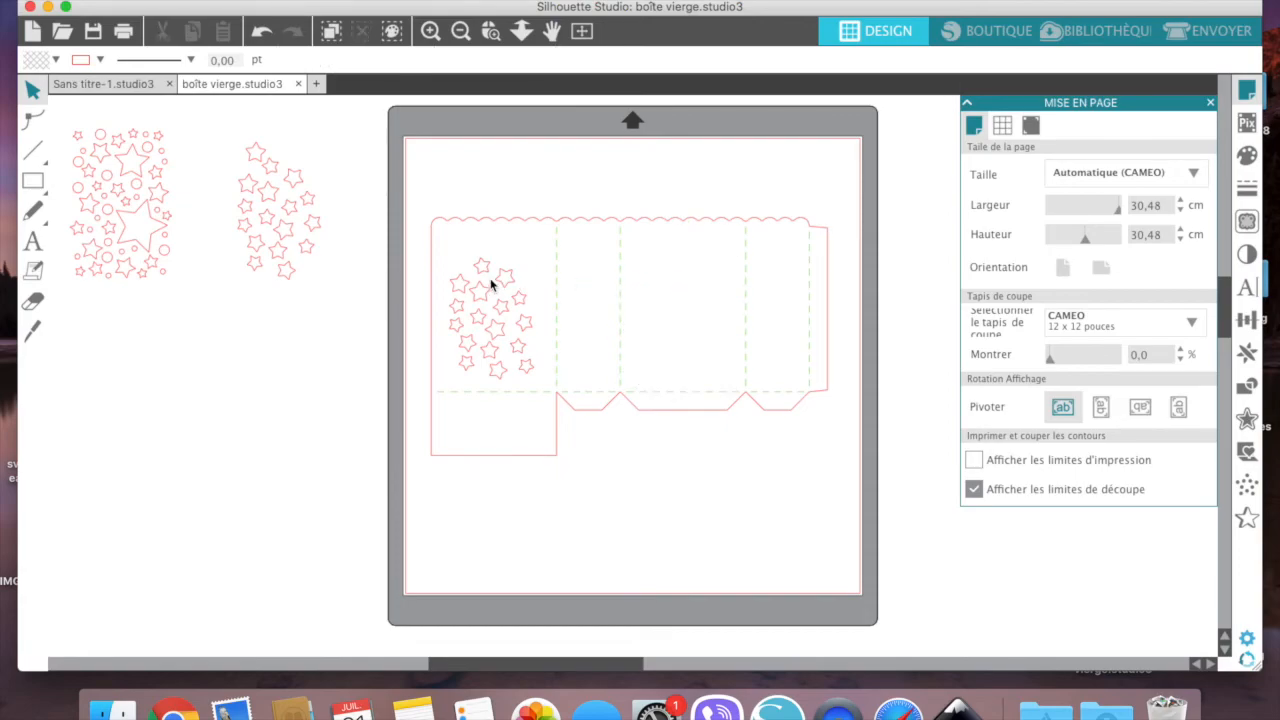
click(506, 278)
key(Delete)
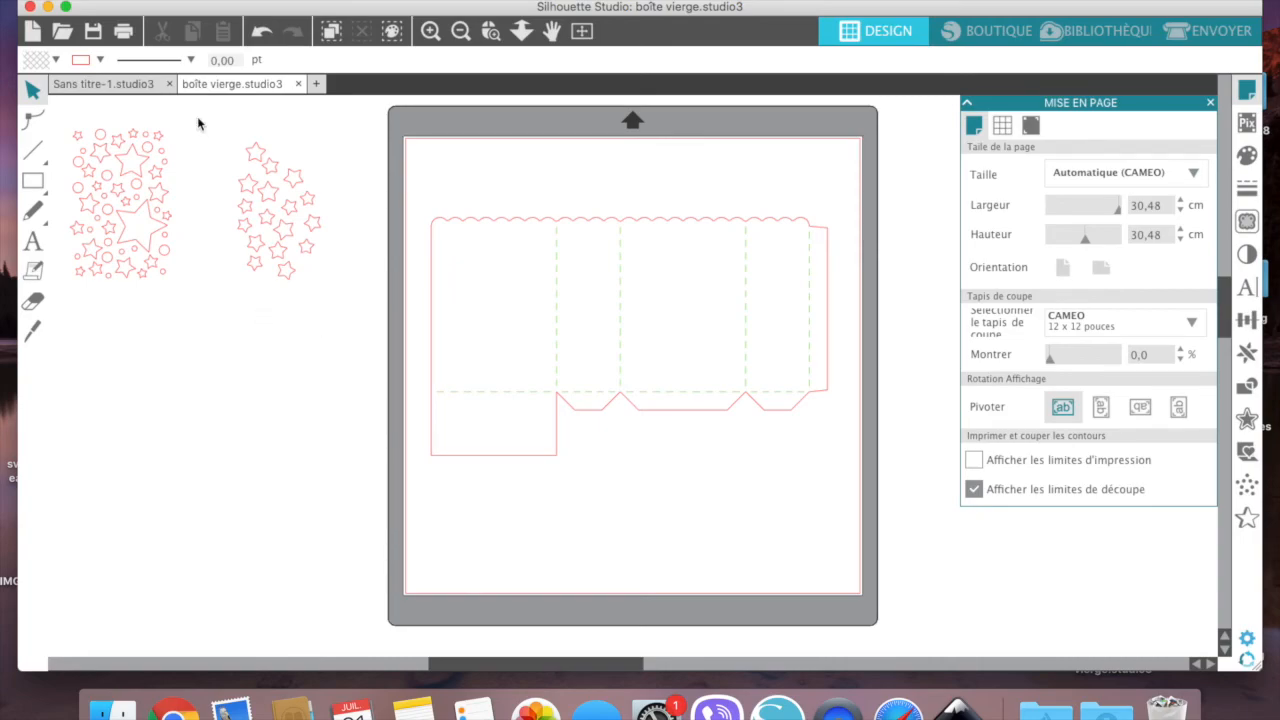
Close the boîte vierge document, saving its changes.
click(299, 84)
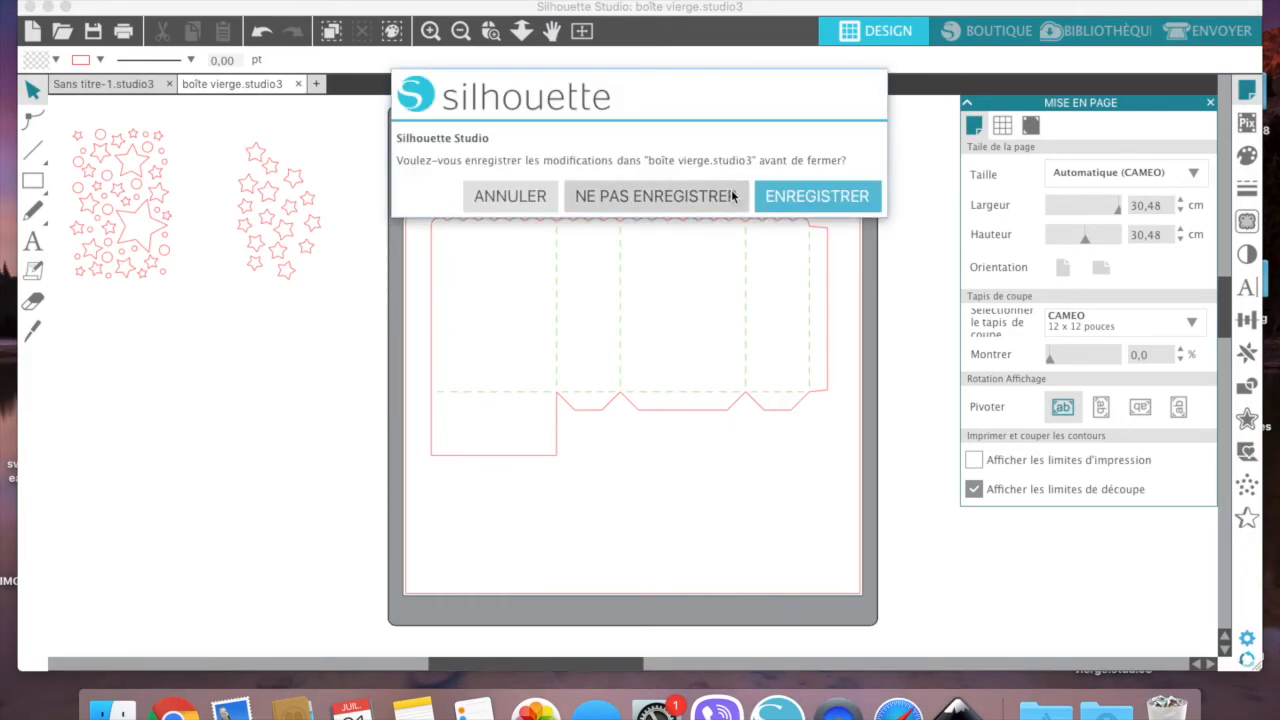
click(797, 199)
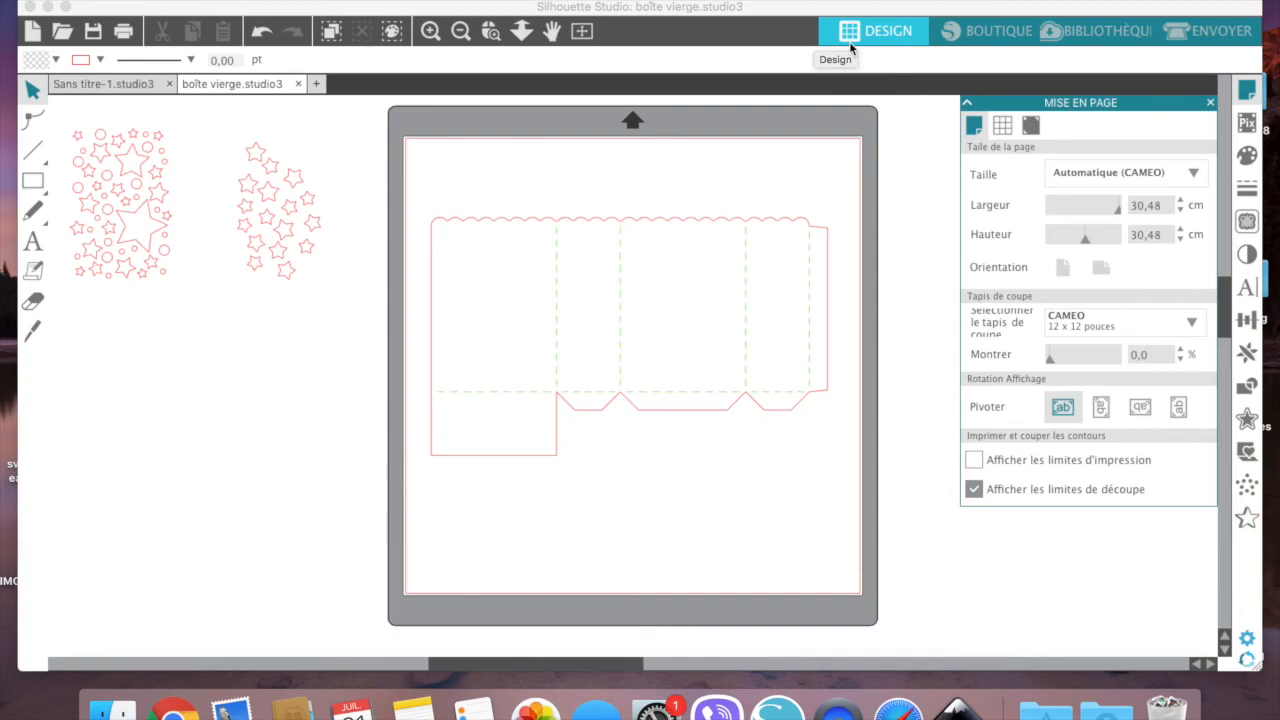
key(super+w)
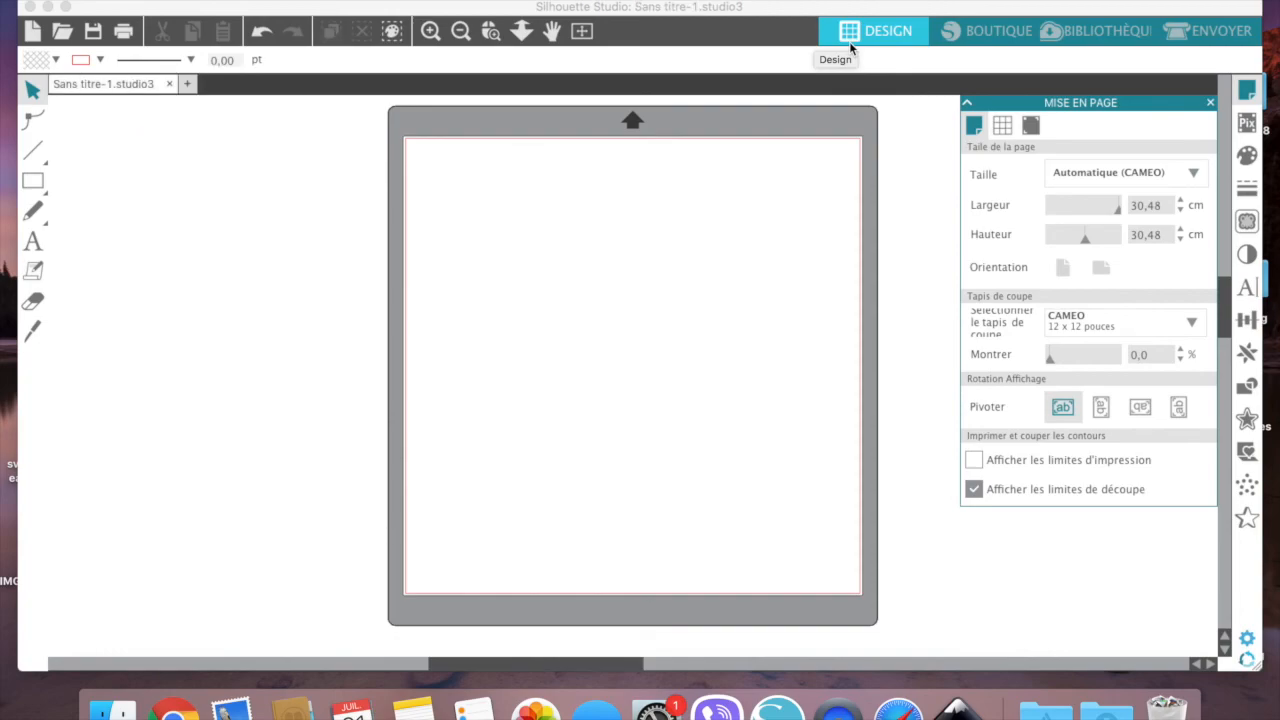